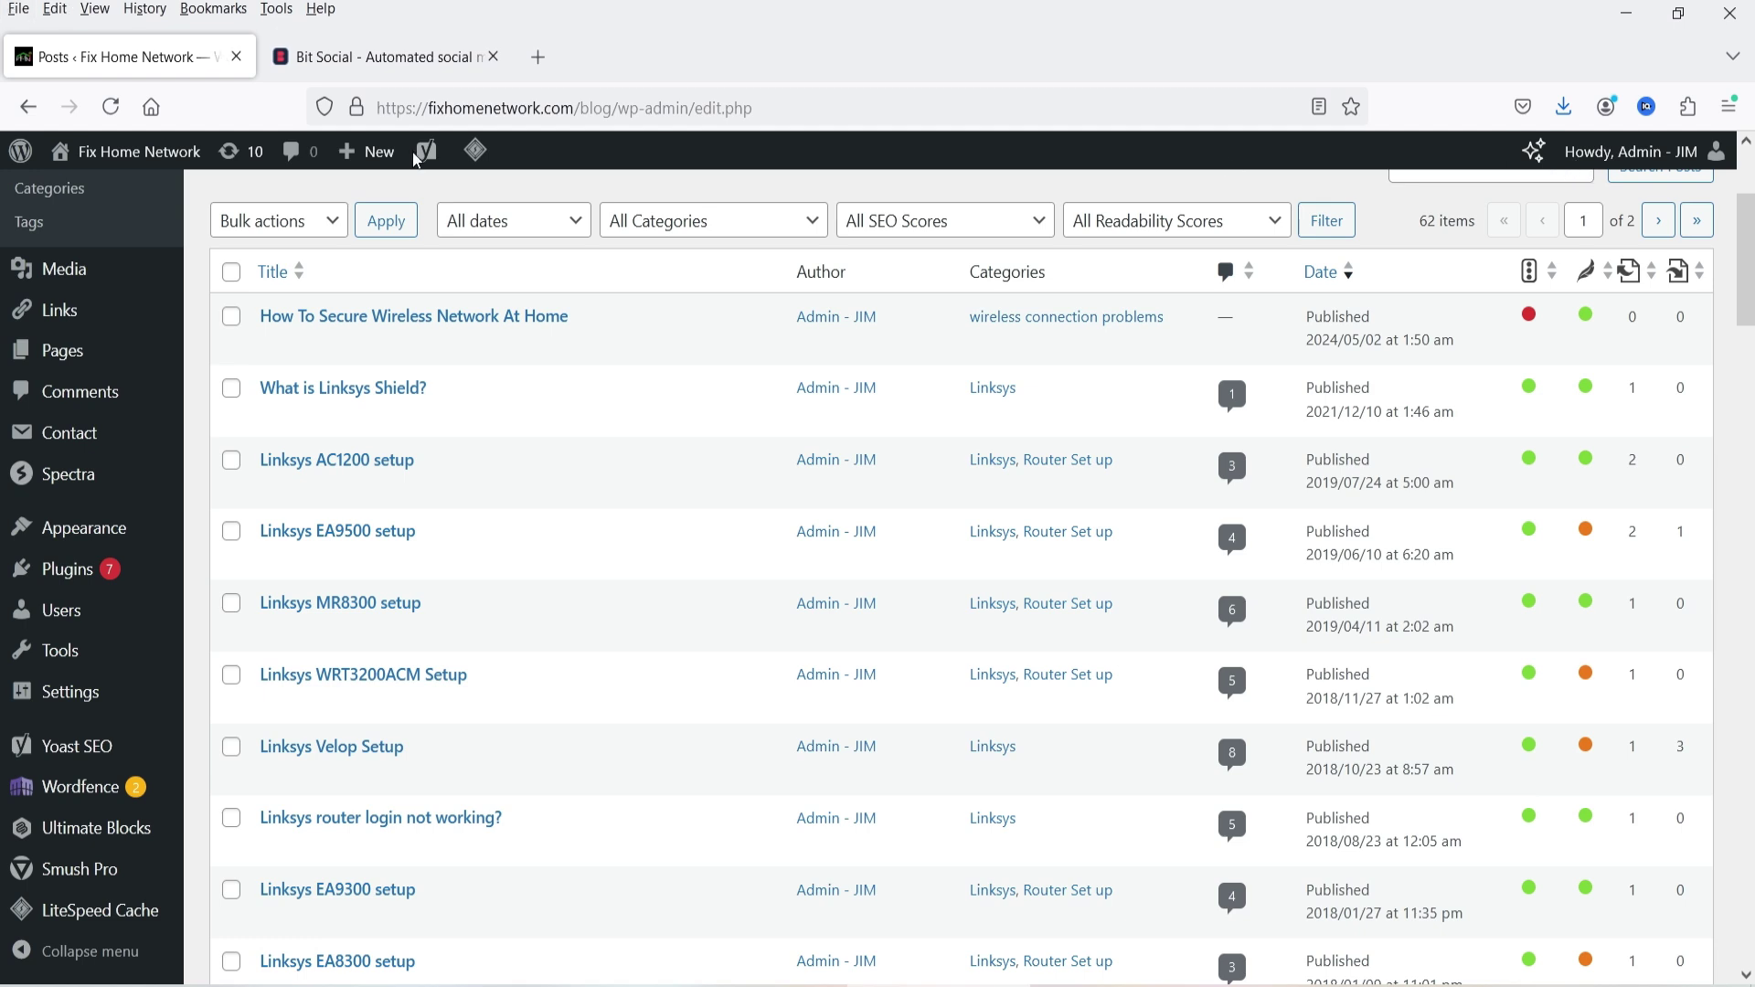
# Look at the Bit Social product page, and return to the WordPress admin
pyautogui.click(393, 57)
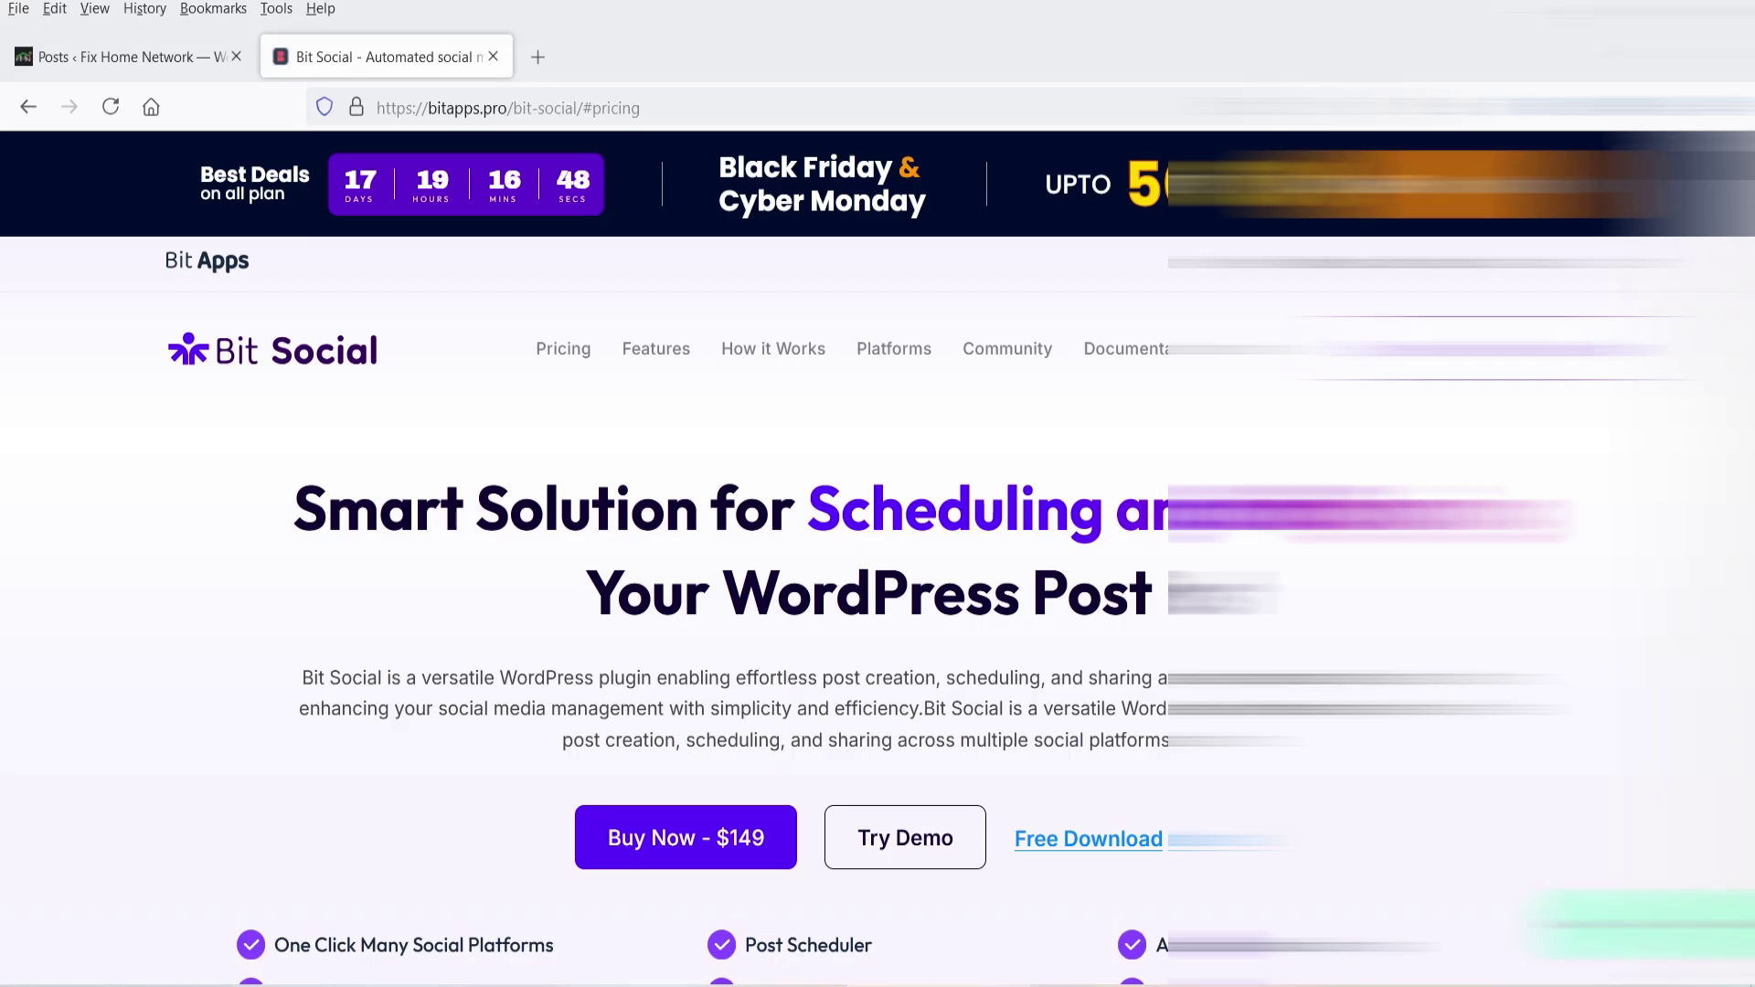
pyautogui.click(163, 56)
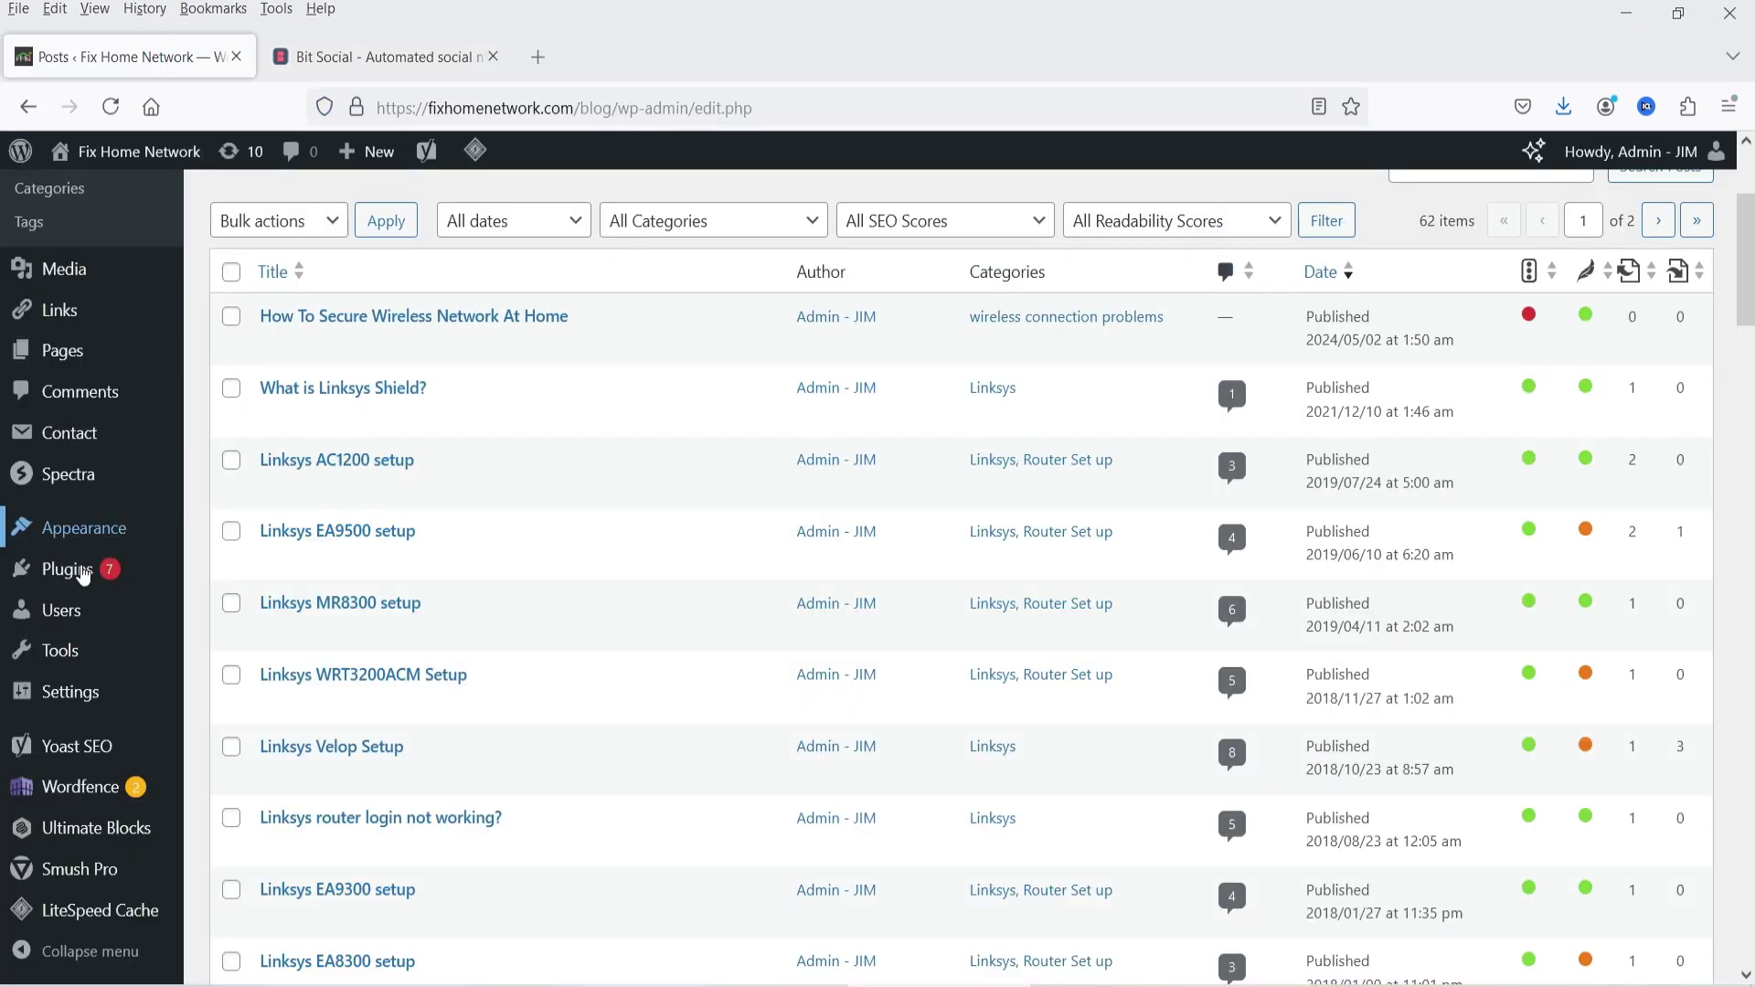
# Search the new plugins for "bit social" and install the Bit Social advanced social media schedule and auto poster plugin
pyautogui.moveTo(69, 569)
pyautogui.click(236, 608)
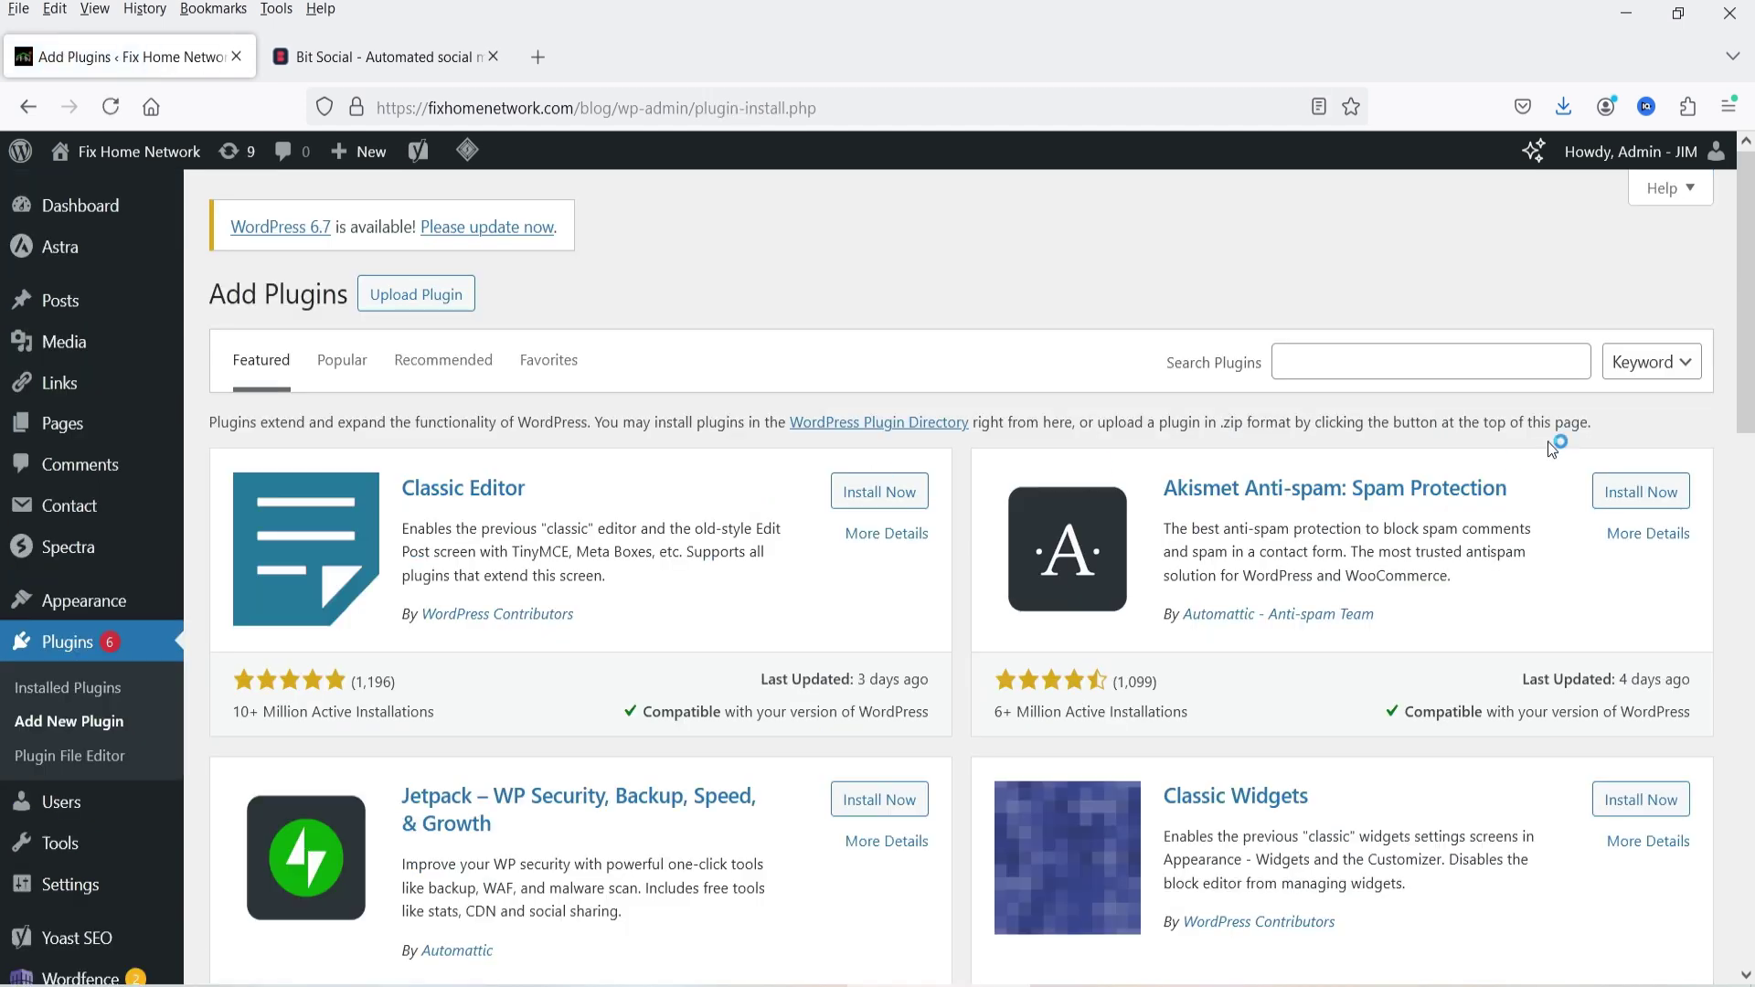
pyautogui.click(1364, 367)
pyautogui.write('bit ')
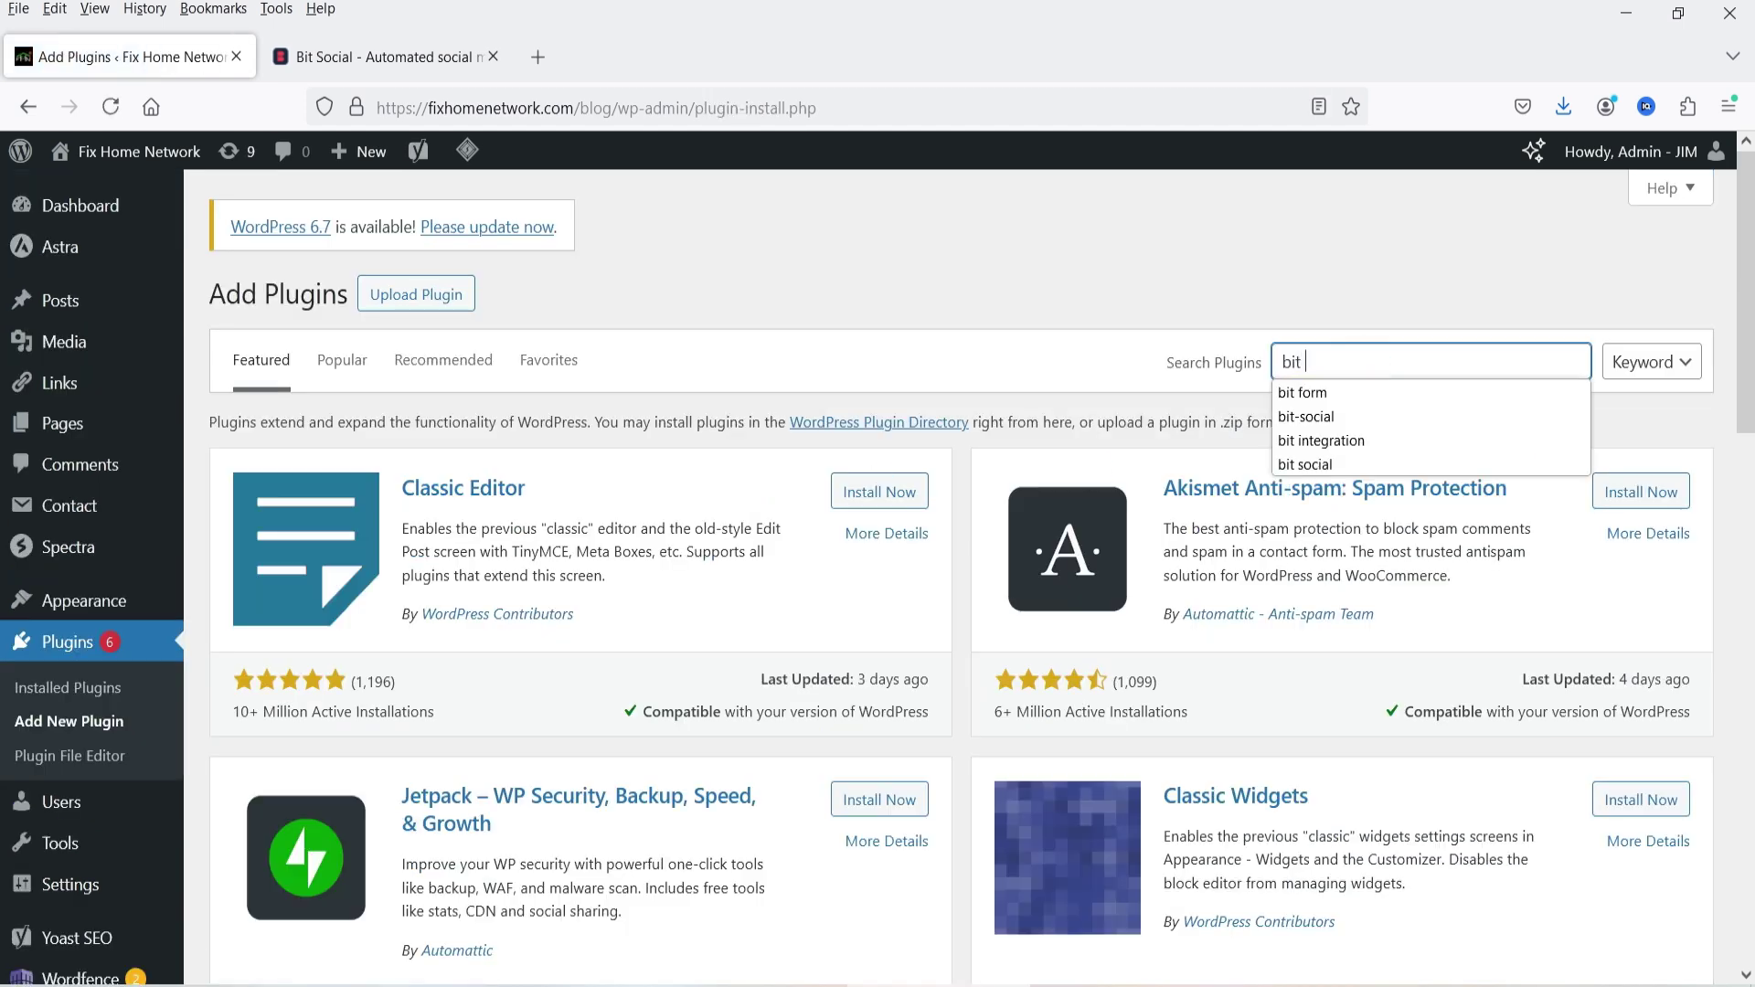
pyautogui.write('social')
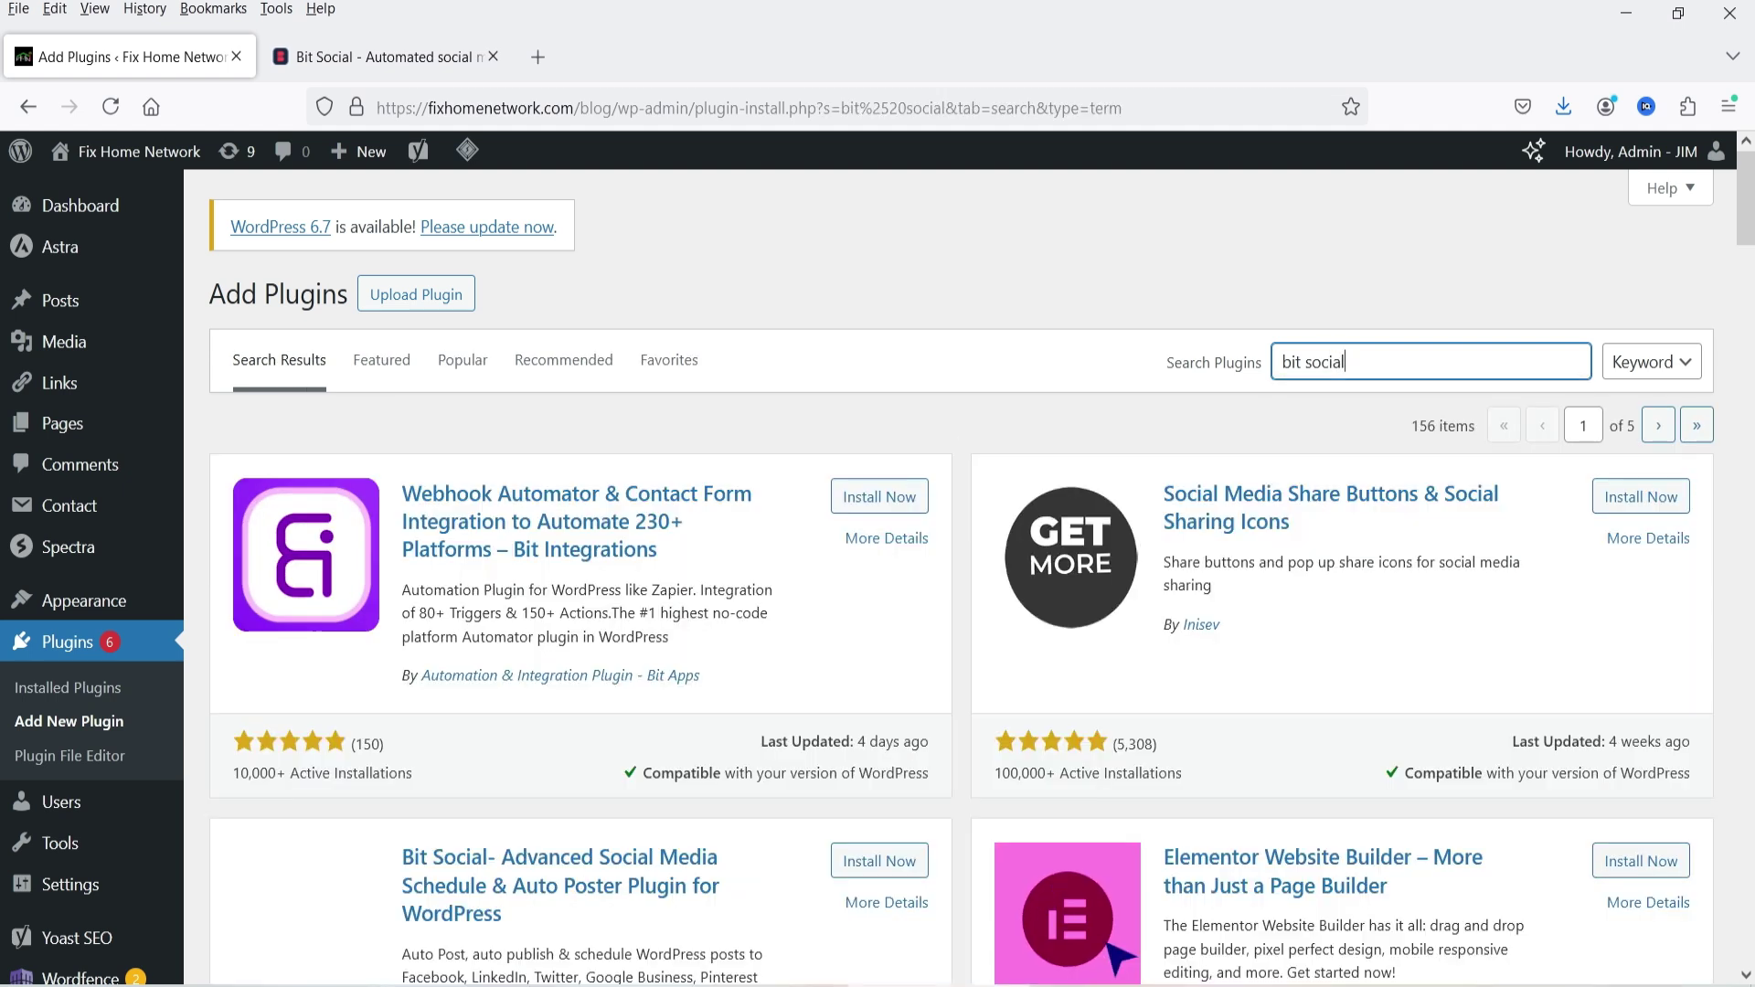
pyautogui.scroll(-5, 507, 382)
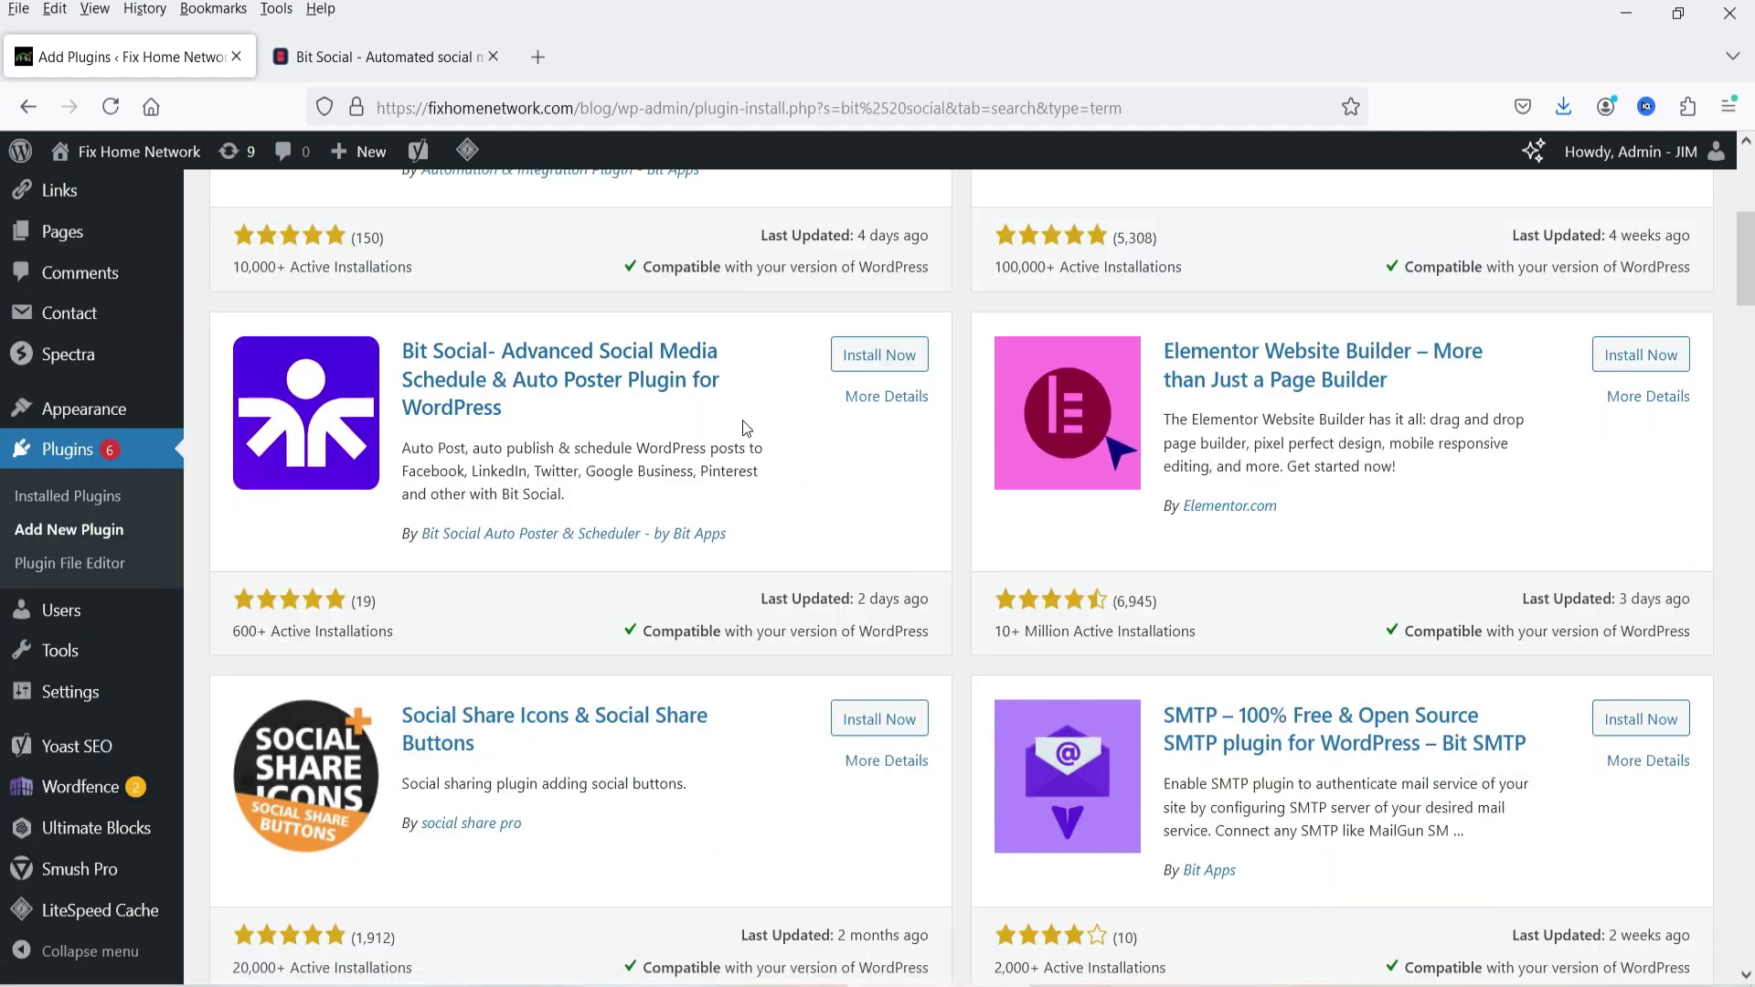
pyautogui.click(864, 355)
# Review the pricing section on the Bit Social website, comparing the features of the Free and lifetime plans
pyautogui.click(347, 56)
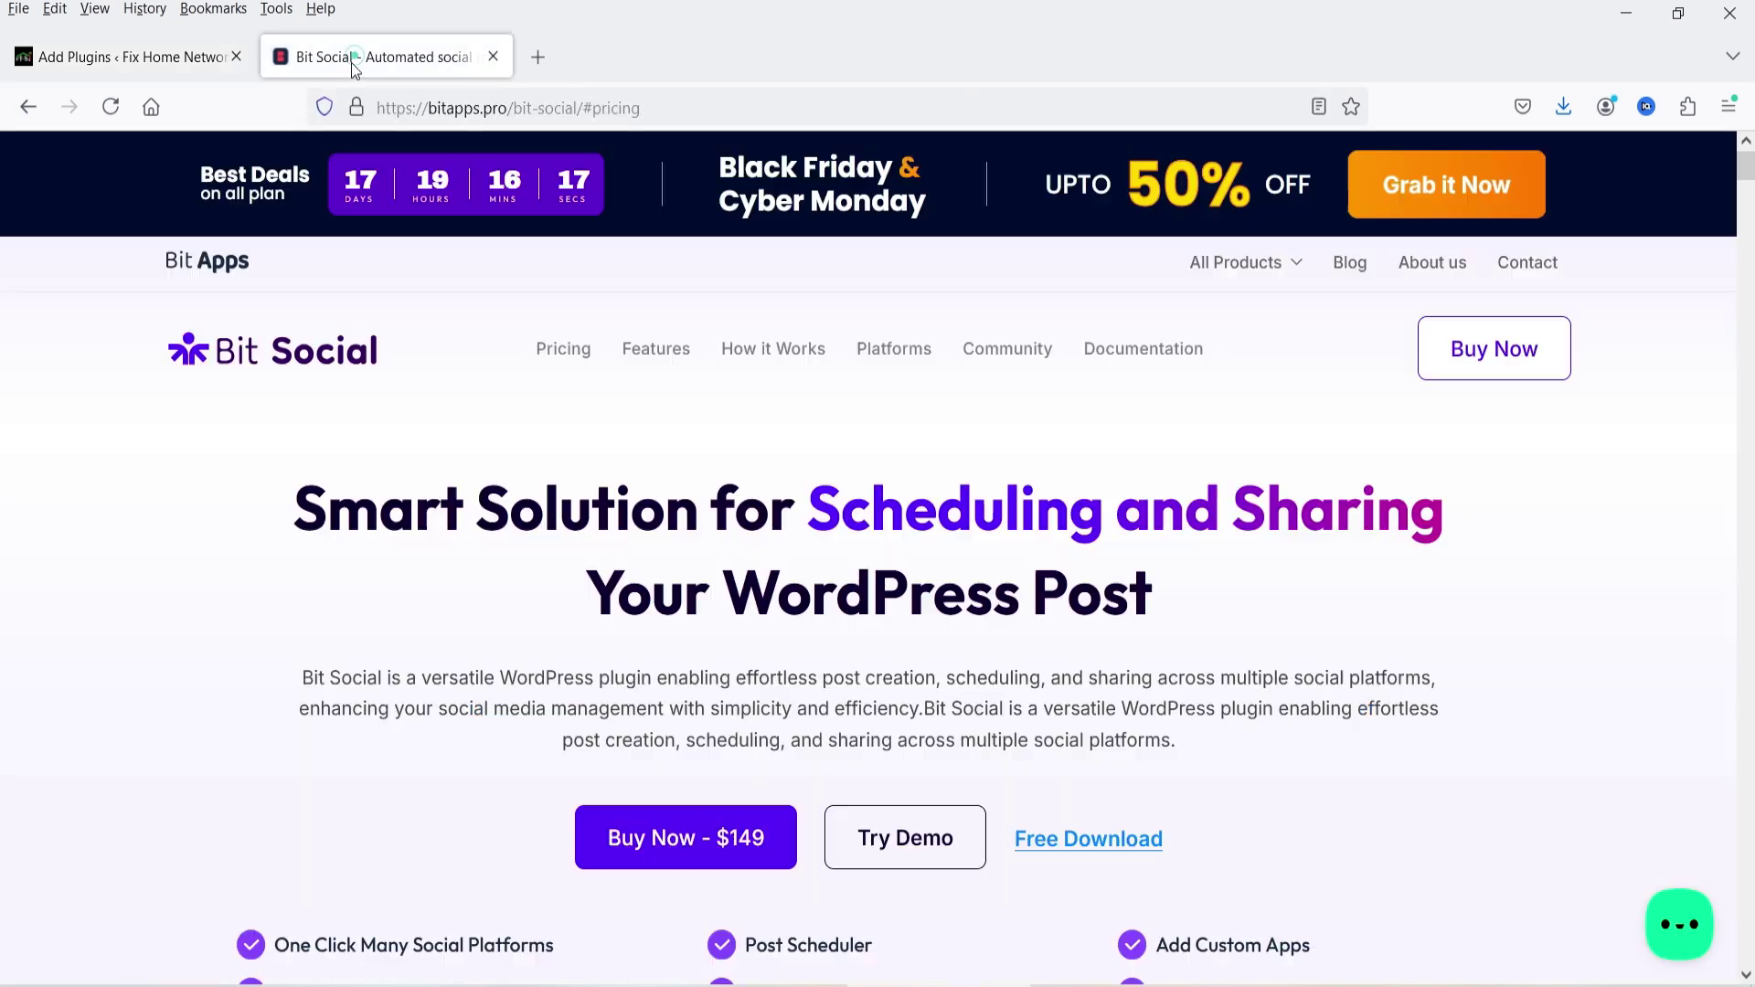
pyautogui.click(677, 842)
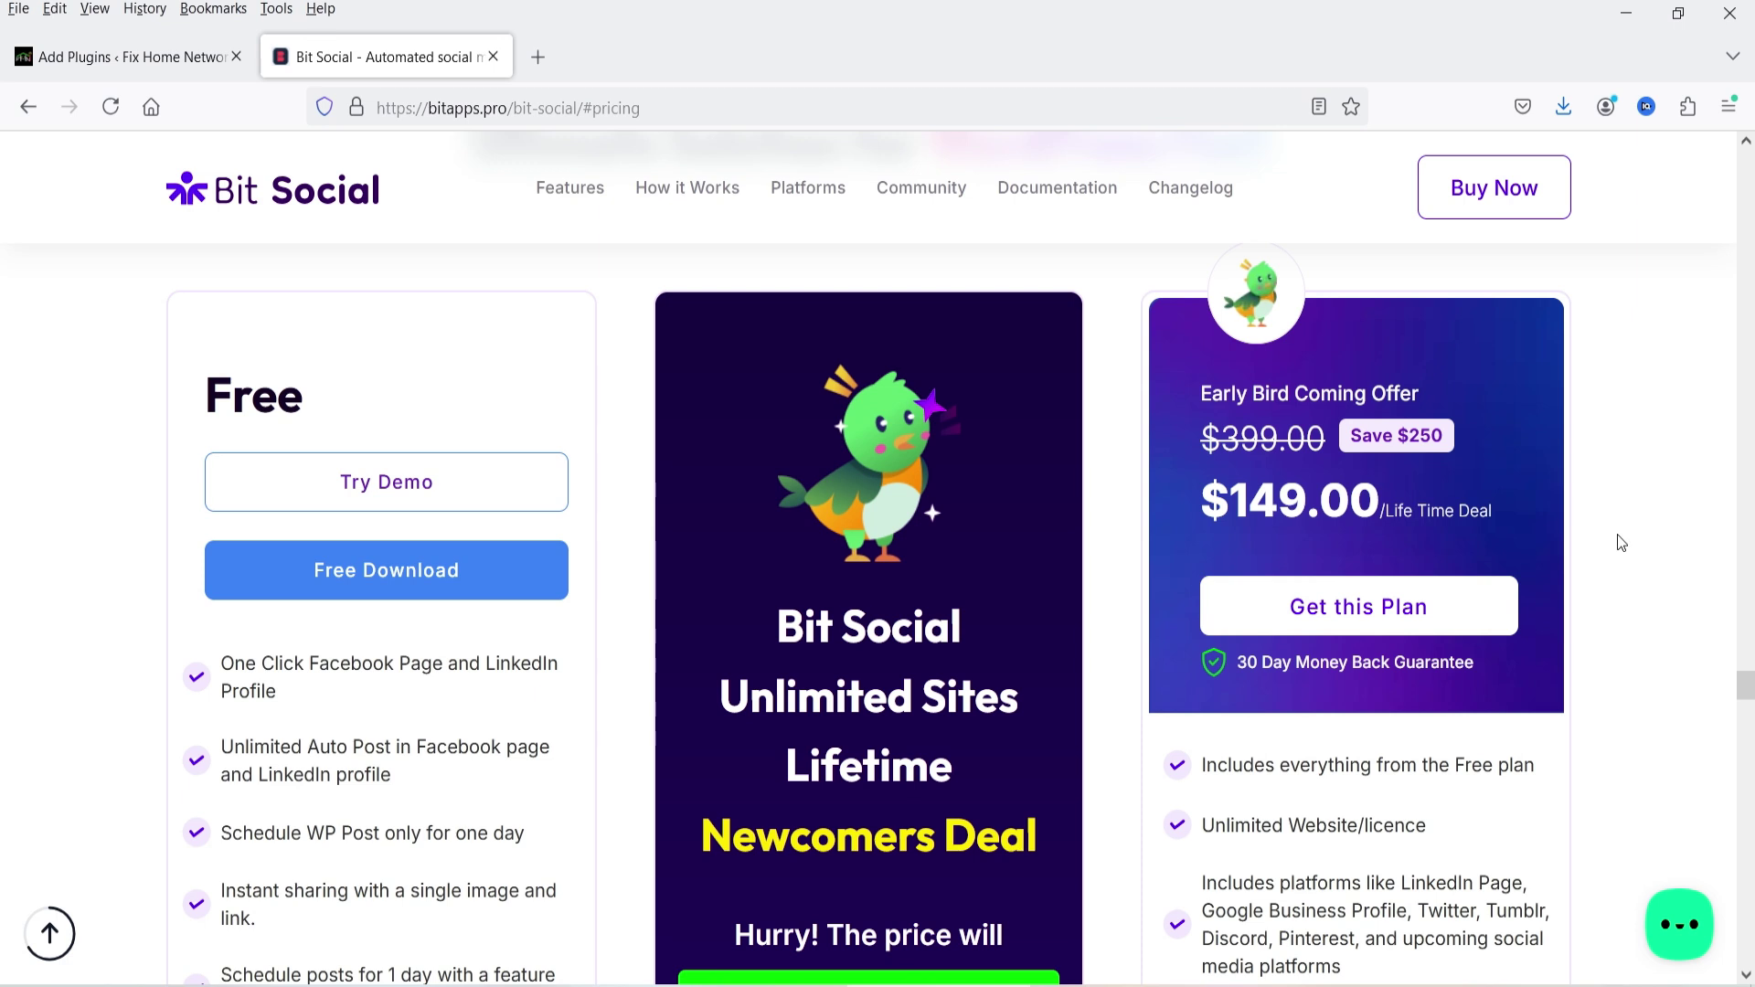
pyautogui.scroll(-3, 1620, 539)
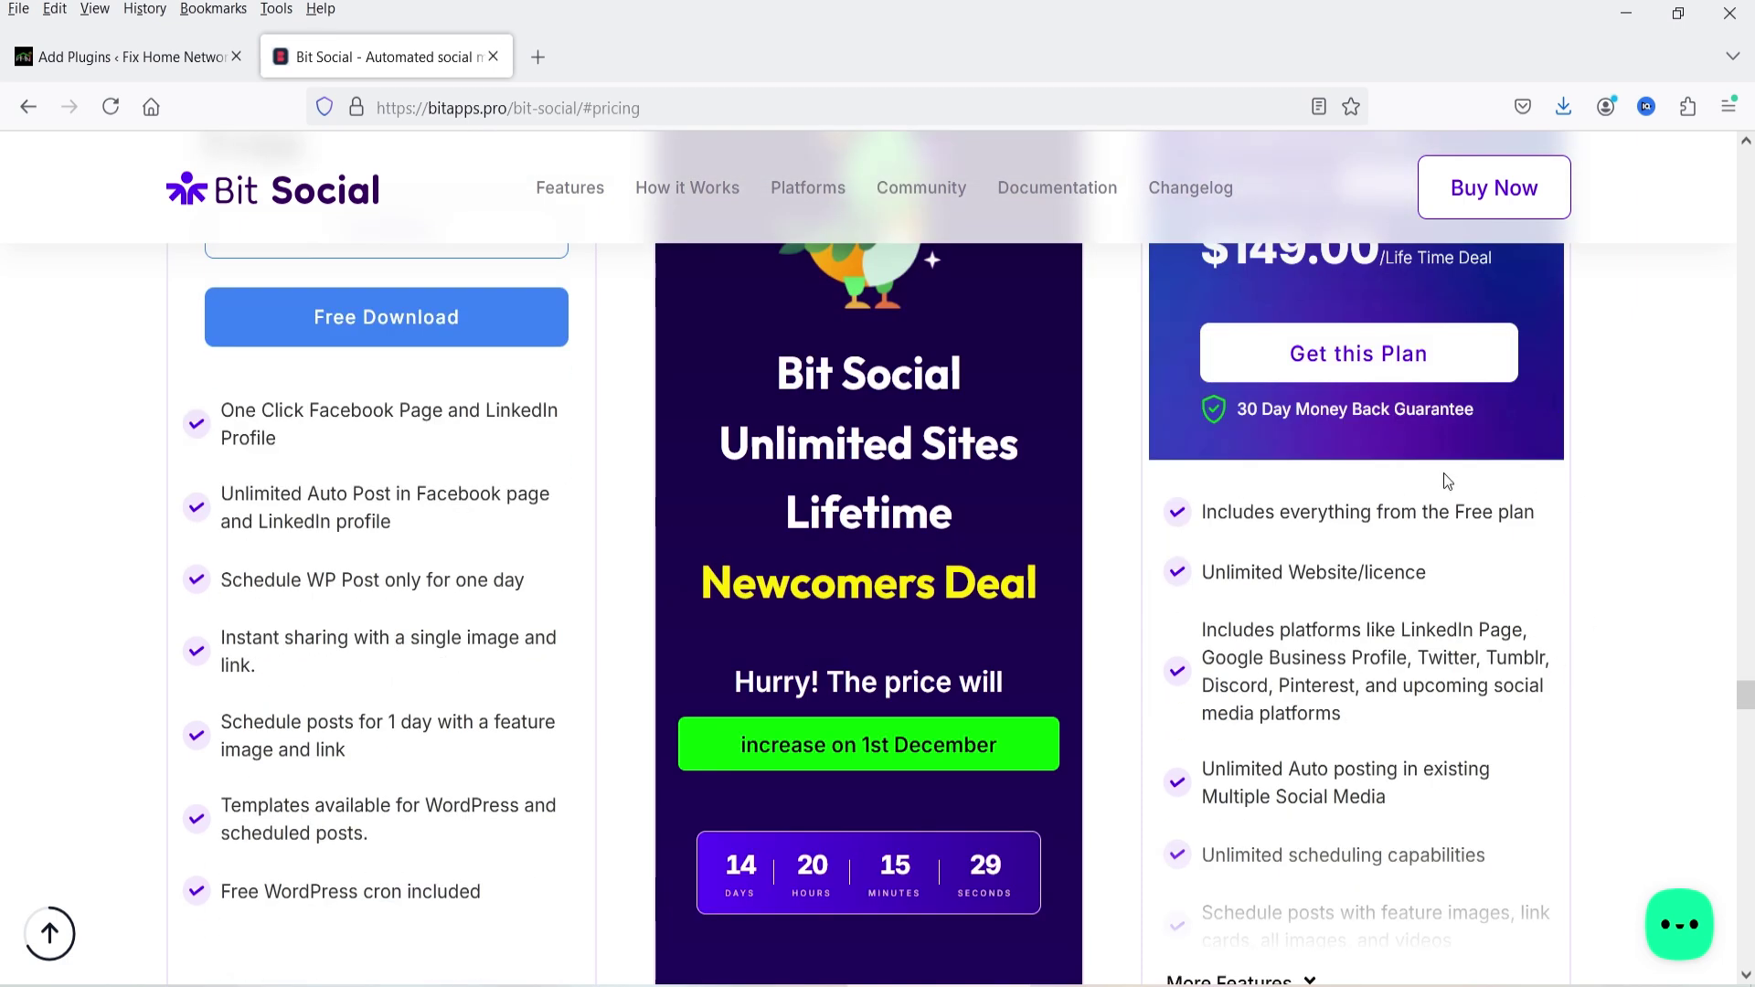
pyautogui.scroll(-3, 1371, 594)
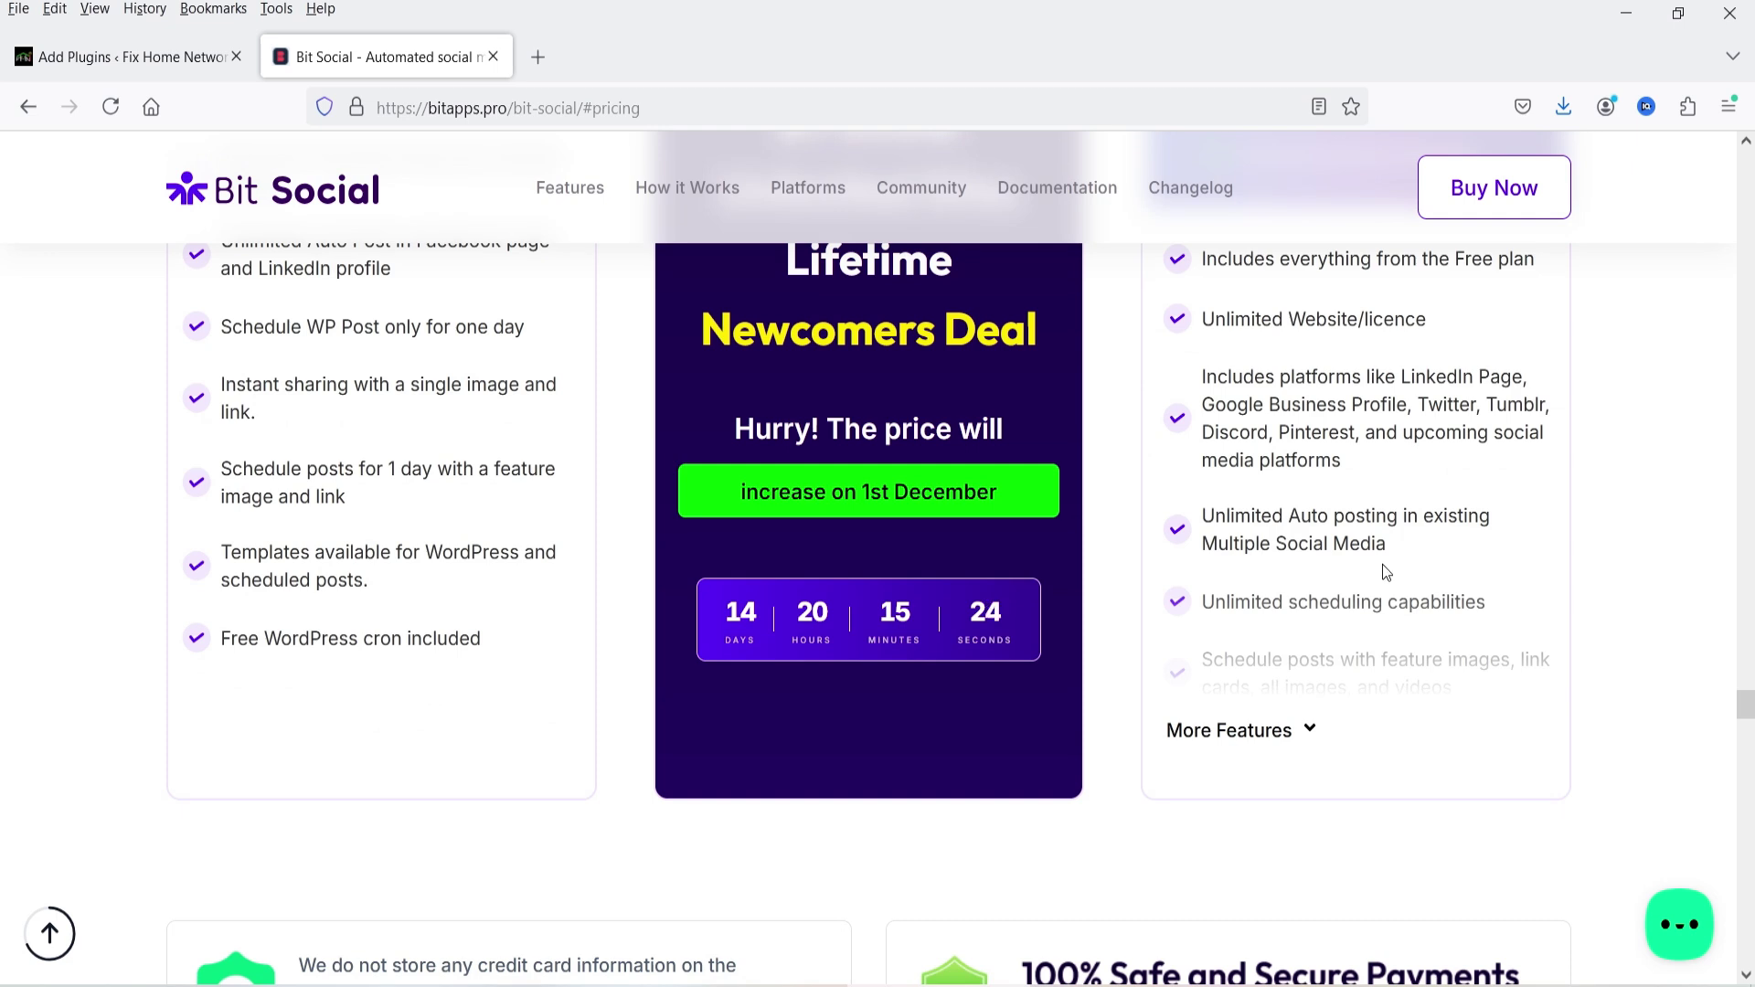
# Return to the WordPress admin, activate the installed Bit Social plugin and open its home page
pyautogui.hotkey('ctrl', 'Tab')
pyautogui.click(905, 359)
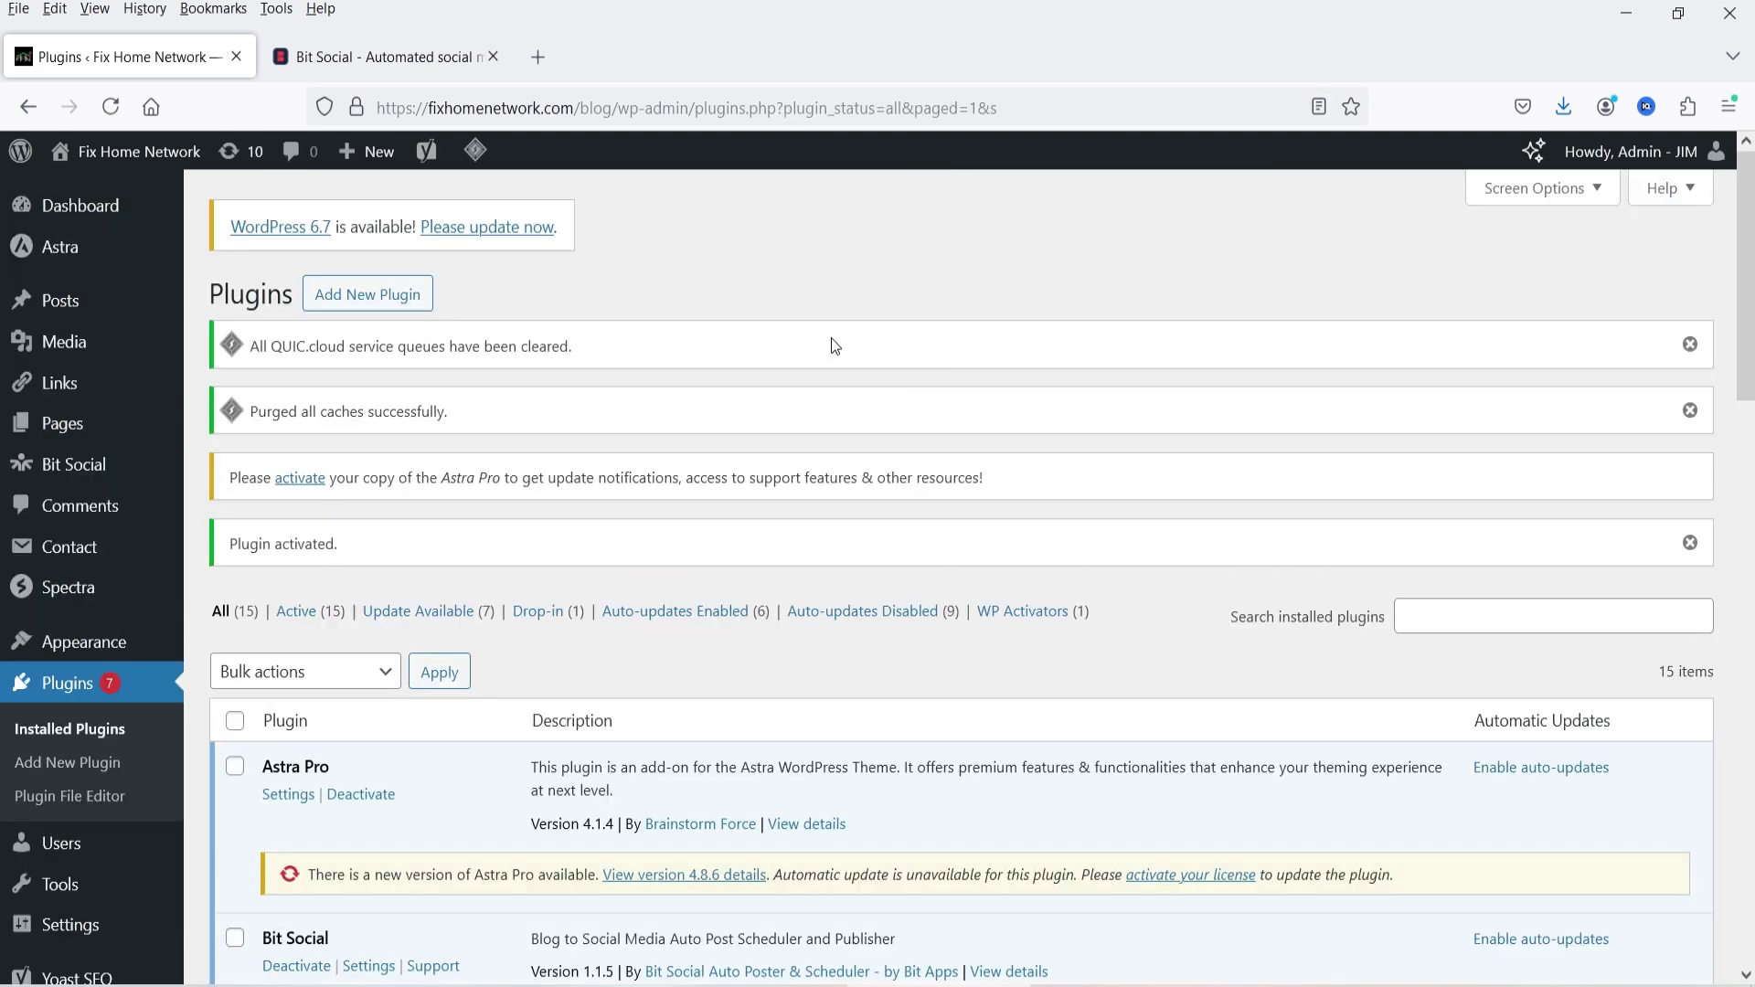
pyautogui.moveTo(110, 471)
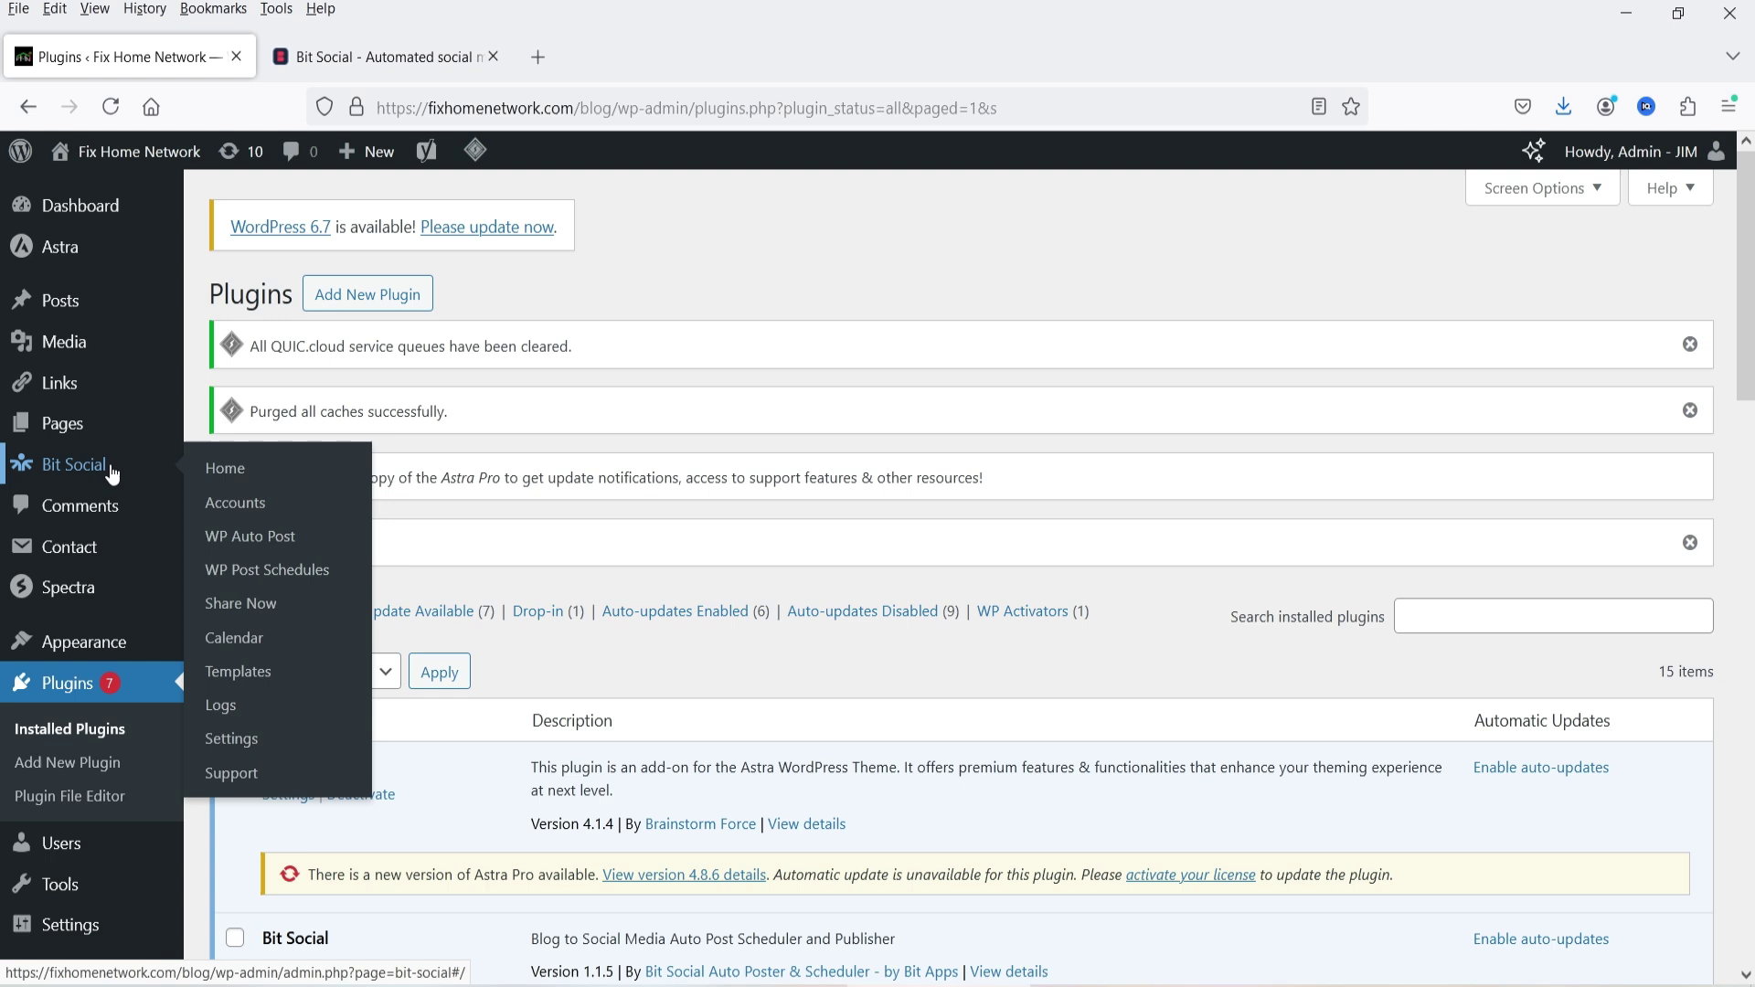
pyautogui.click(110, 472)
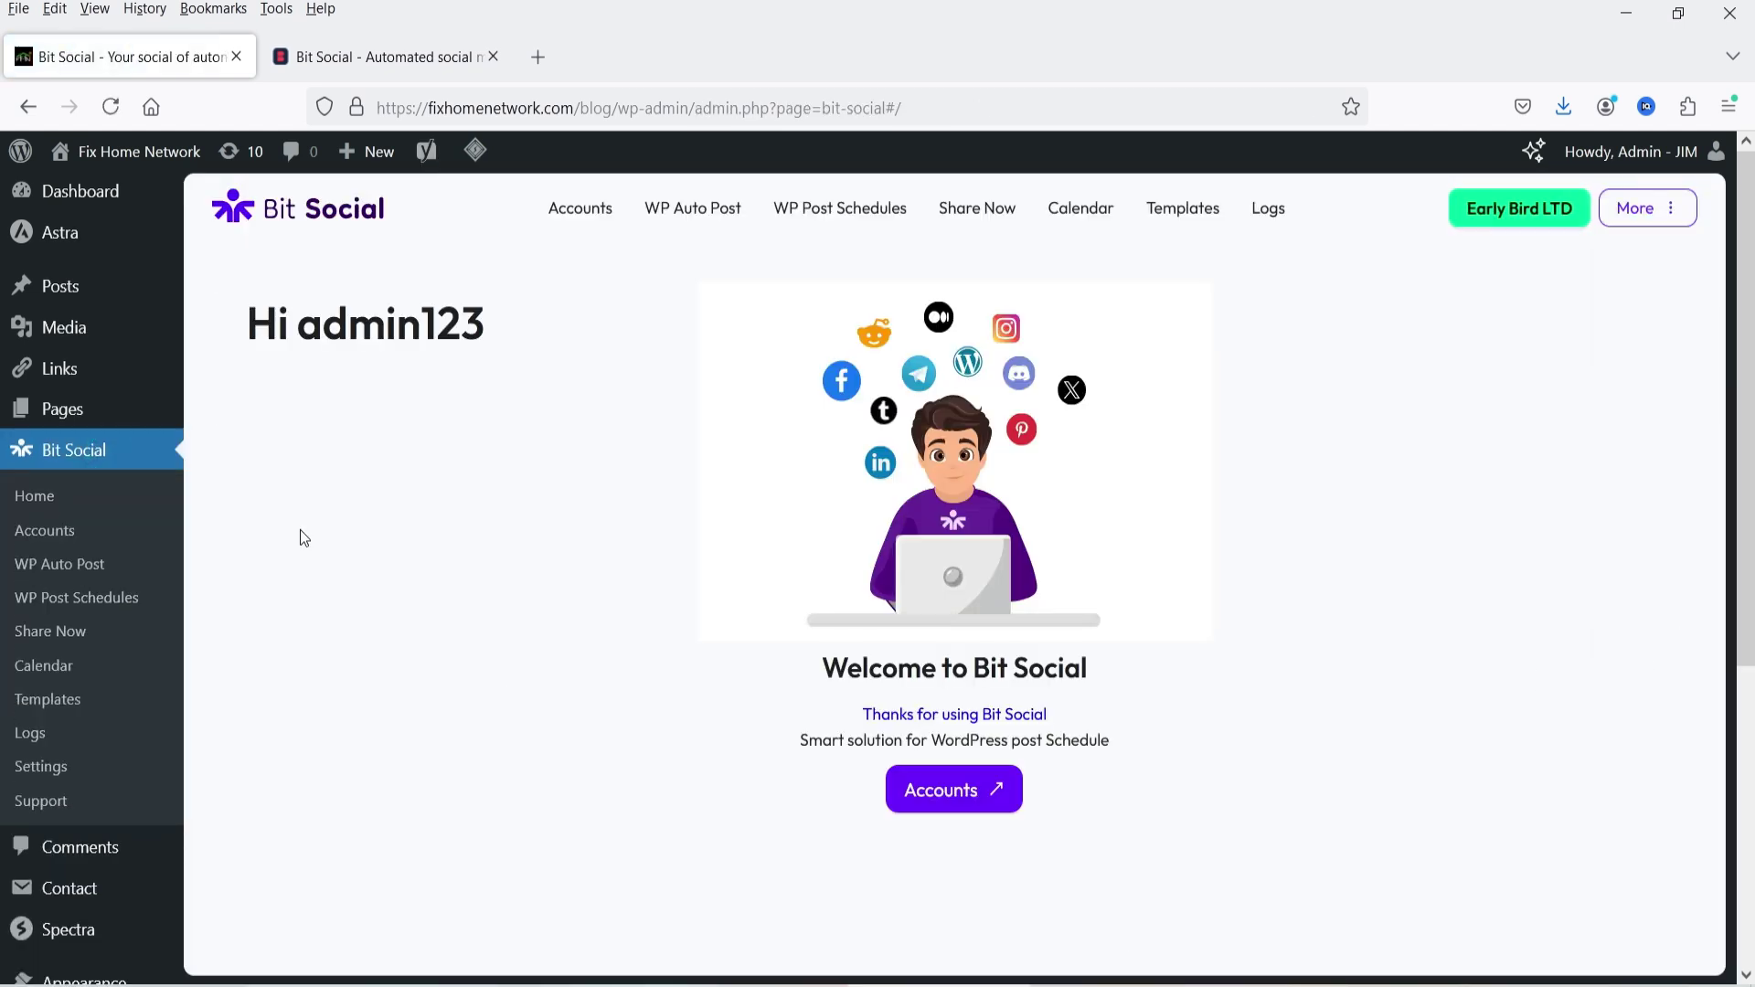
# Start connecting a LinkedIn account in Bit Social's accounts area using the direct Connect method
pyautogui.click(590, 220)
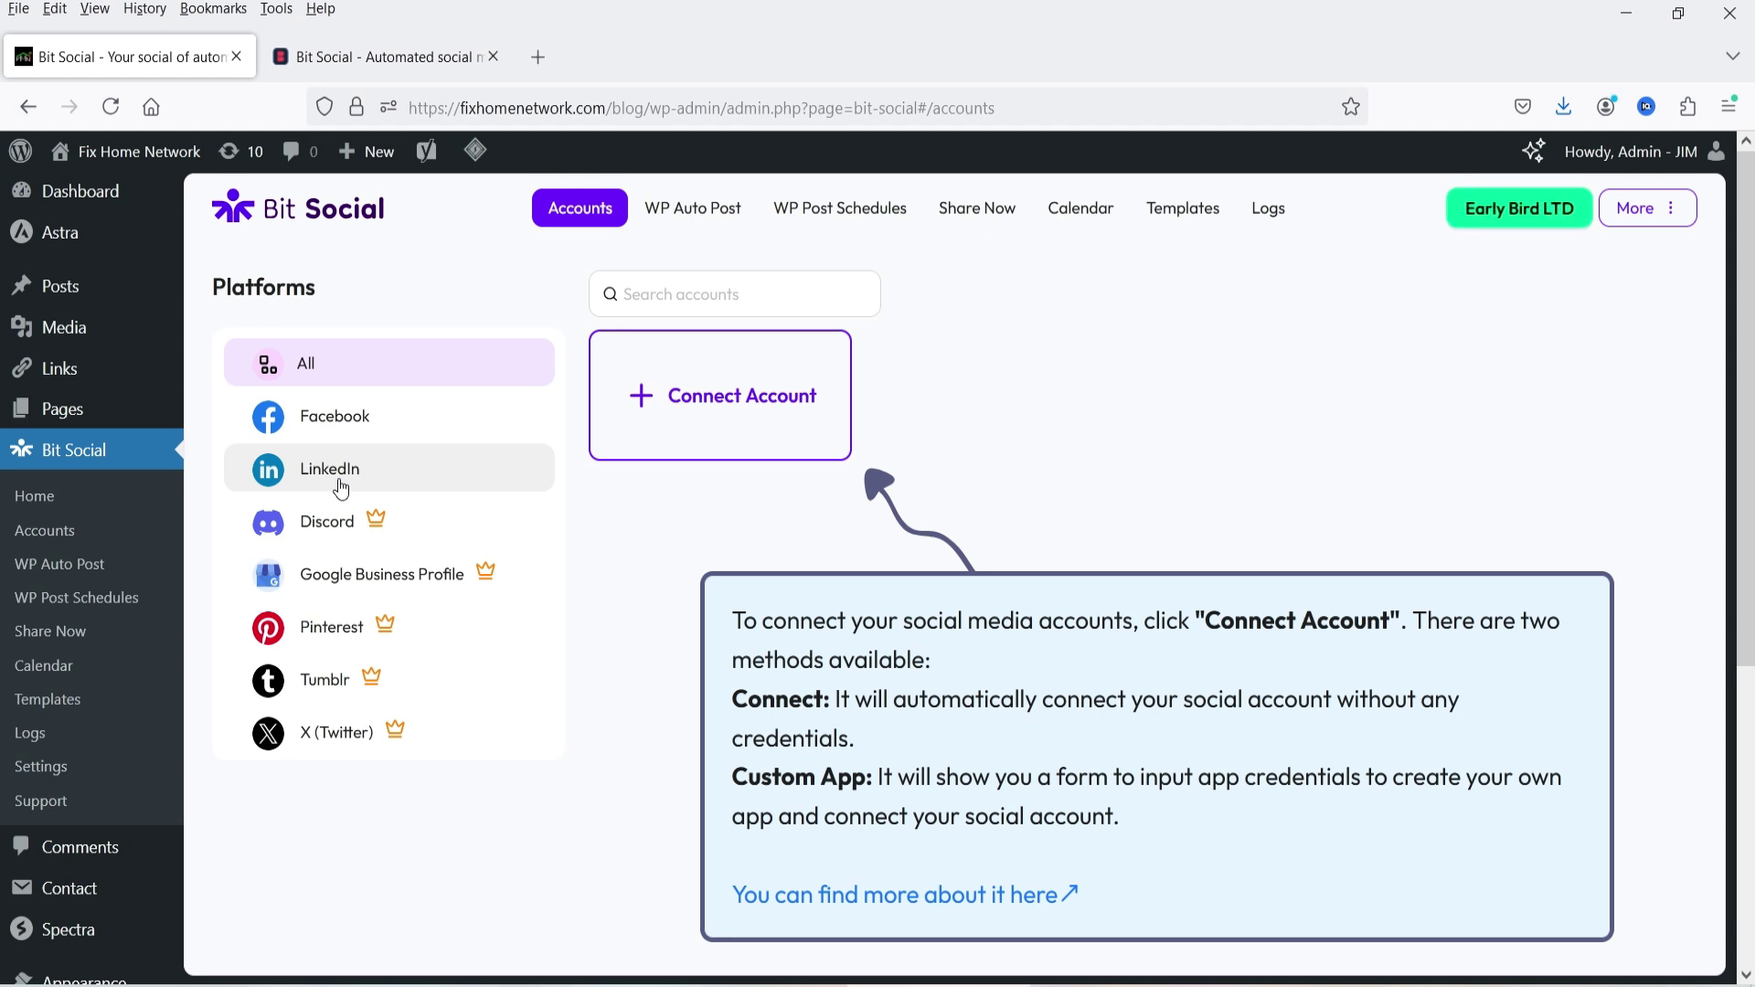
pyautogui.click(657, 384)
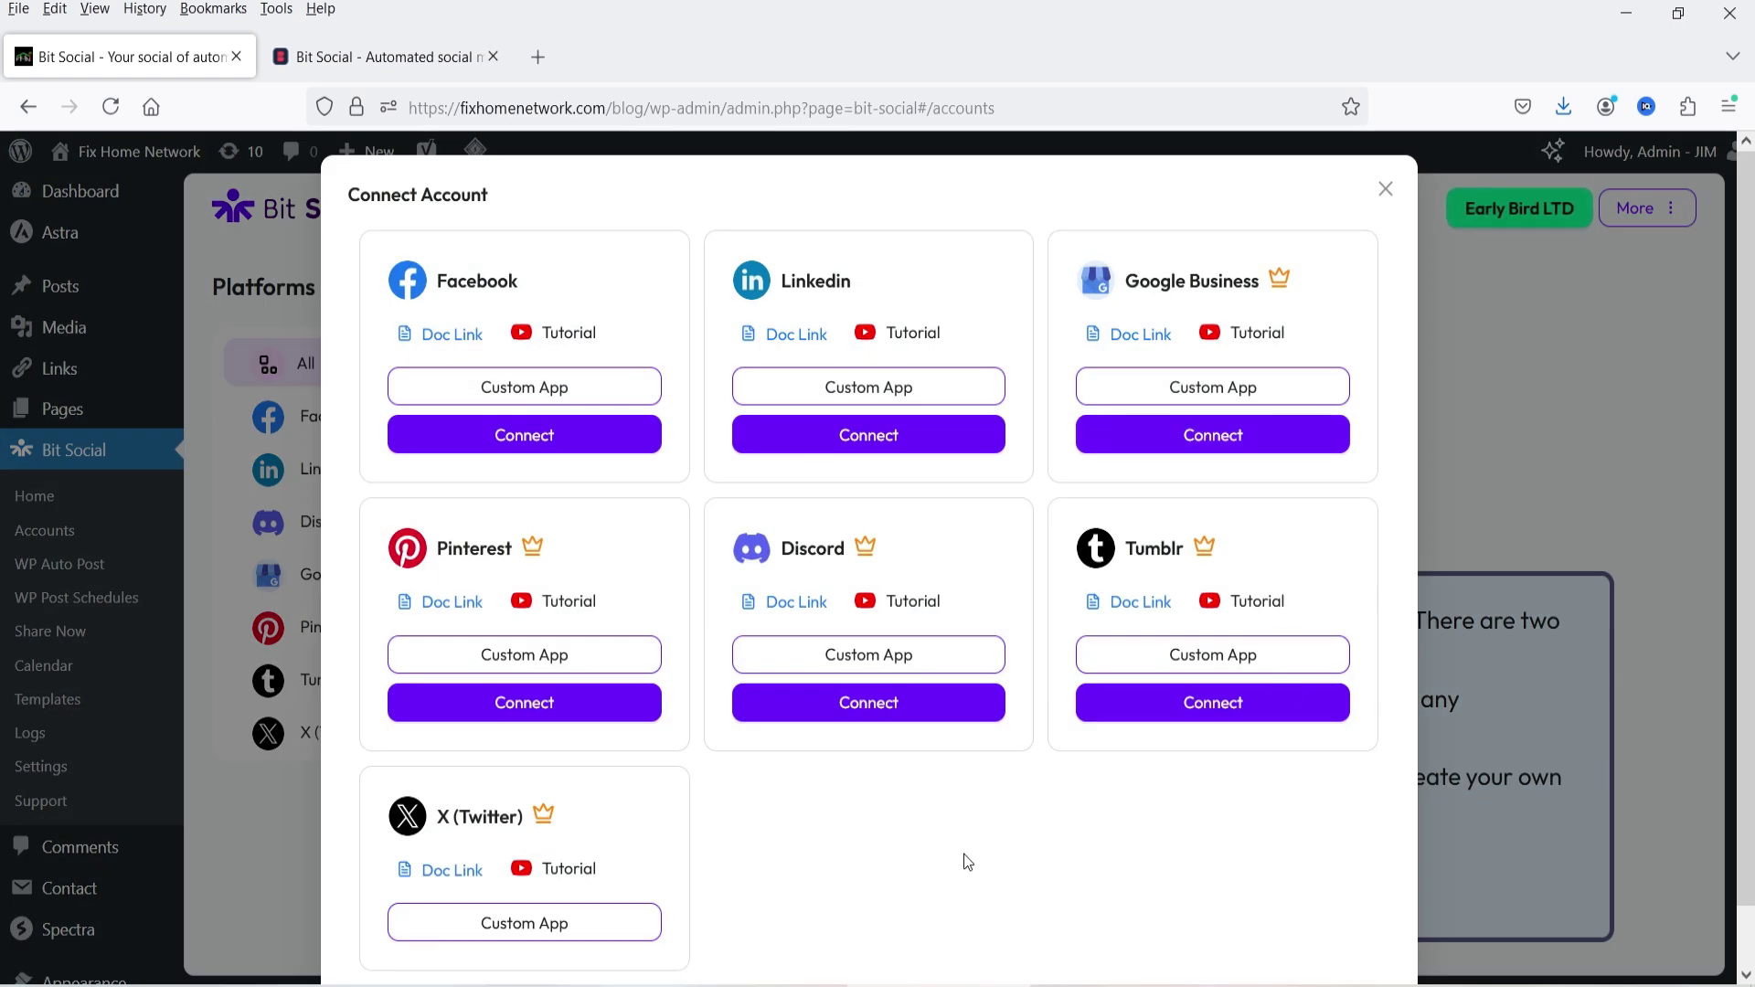
pyautogui.click(893, 441)
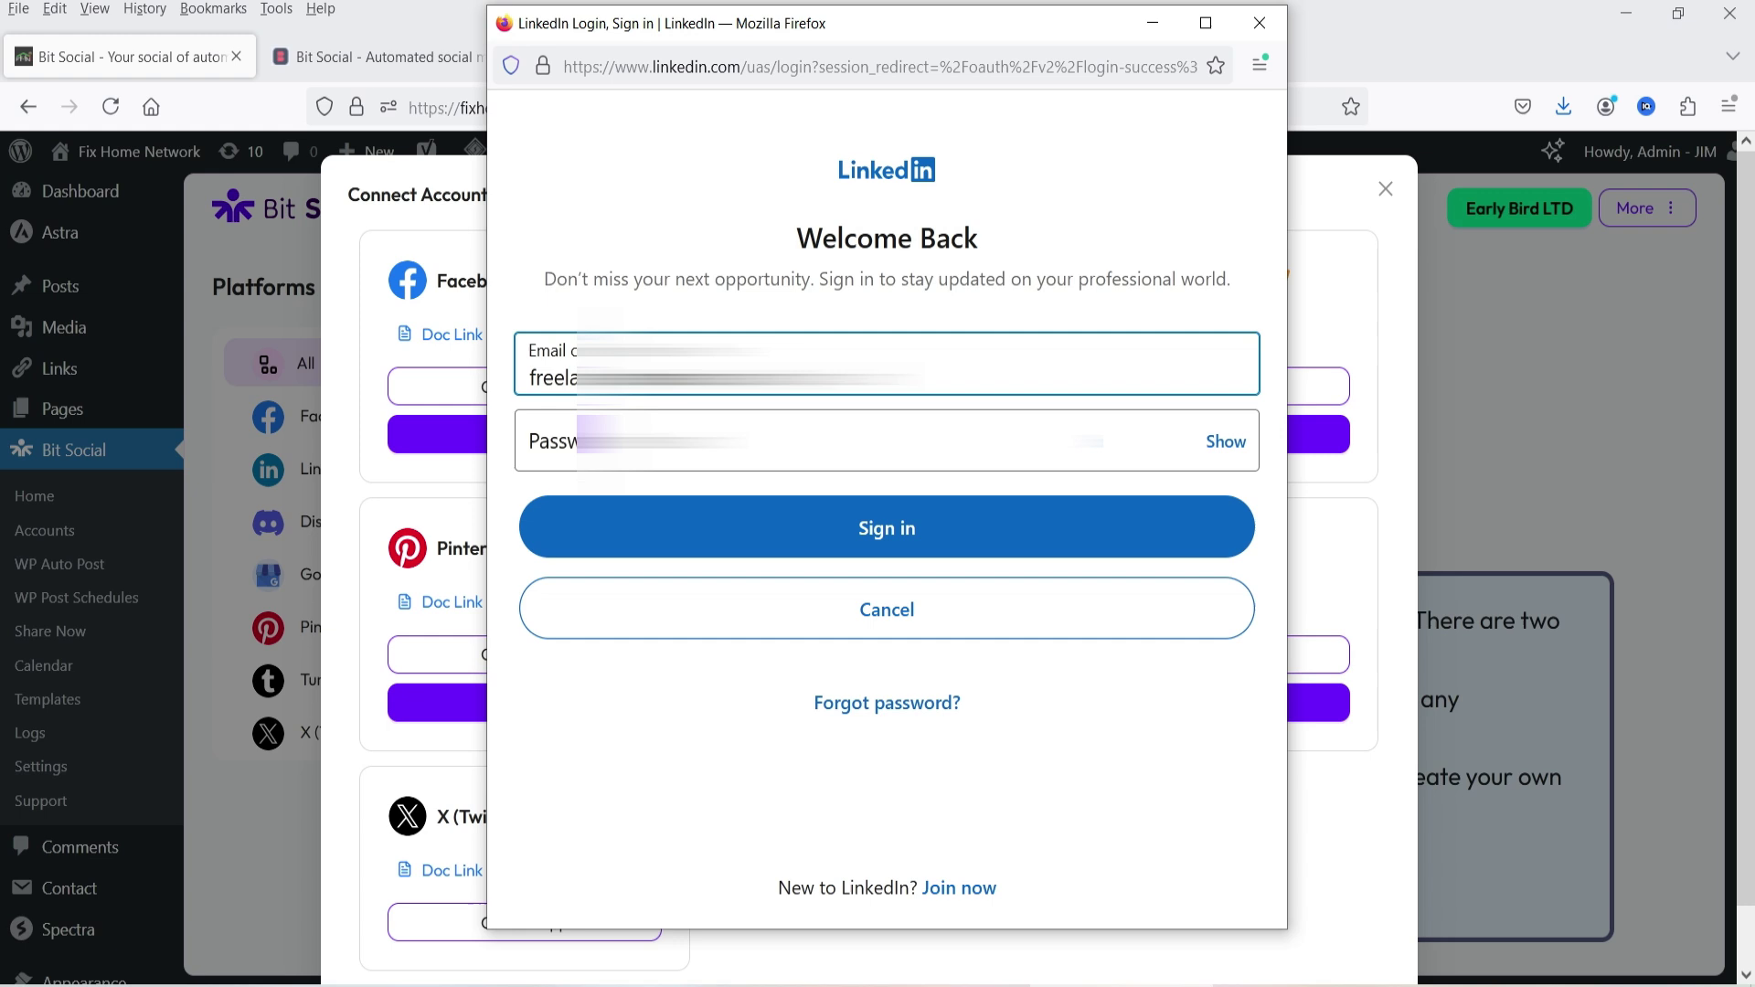
# Sign in to LinkedIn with the account password and save the LinkedIn profile as a connected account
pyautogui.click(887, 441)
pyautogui.hotkey('ctrl', 'v')
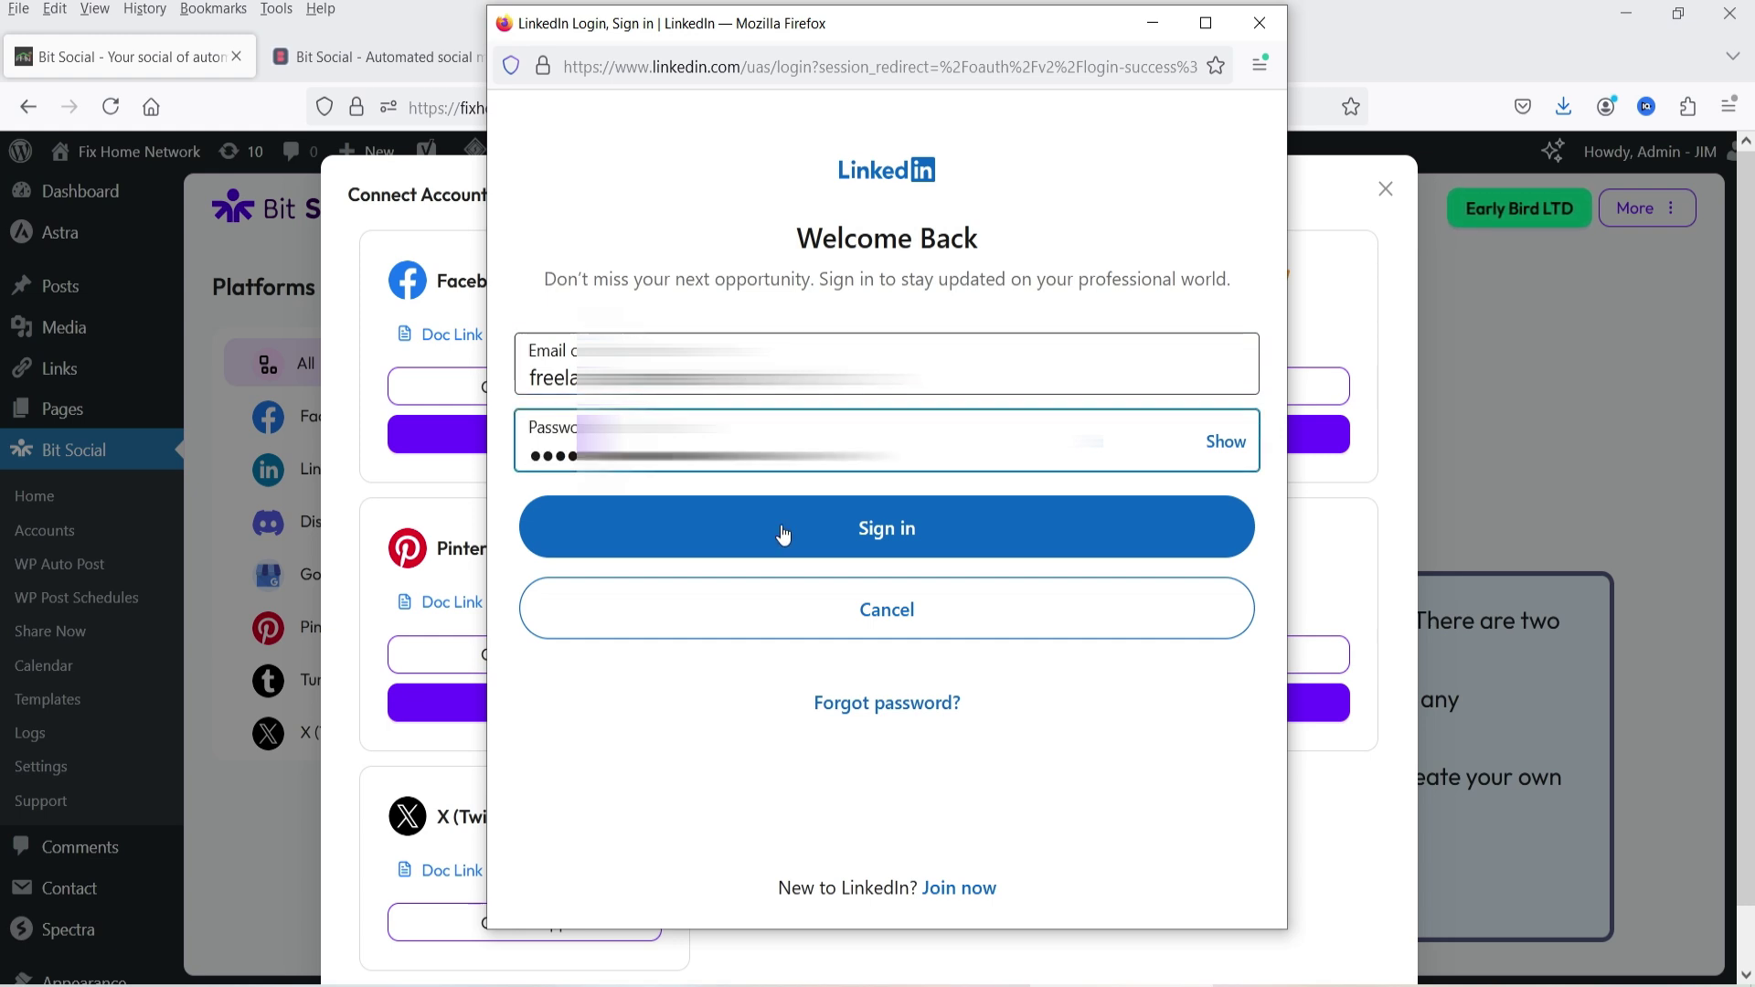
pyautogui.click(909, 527)
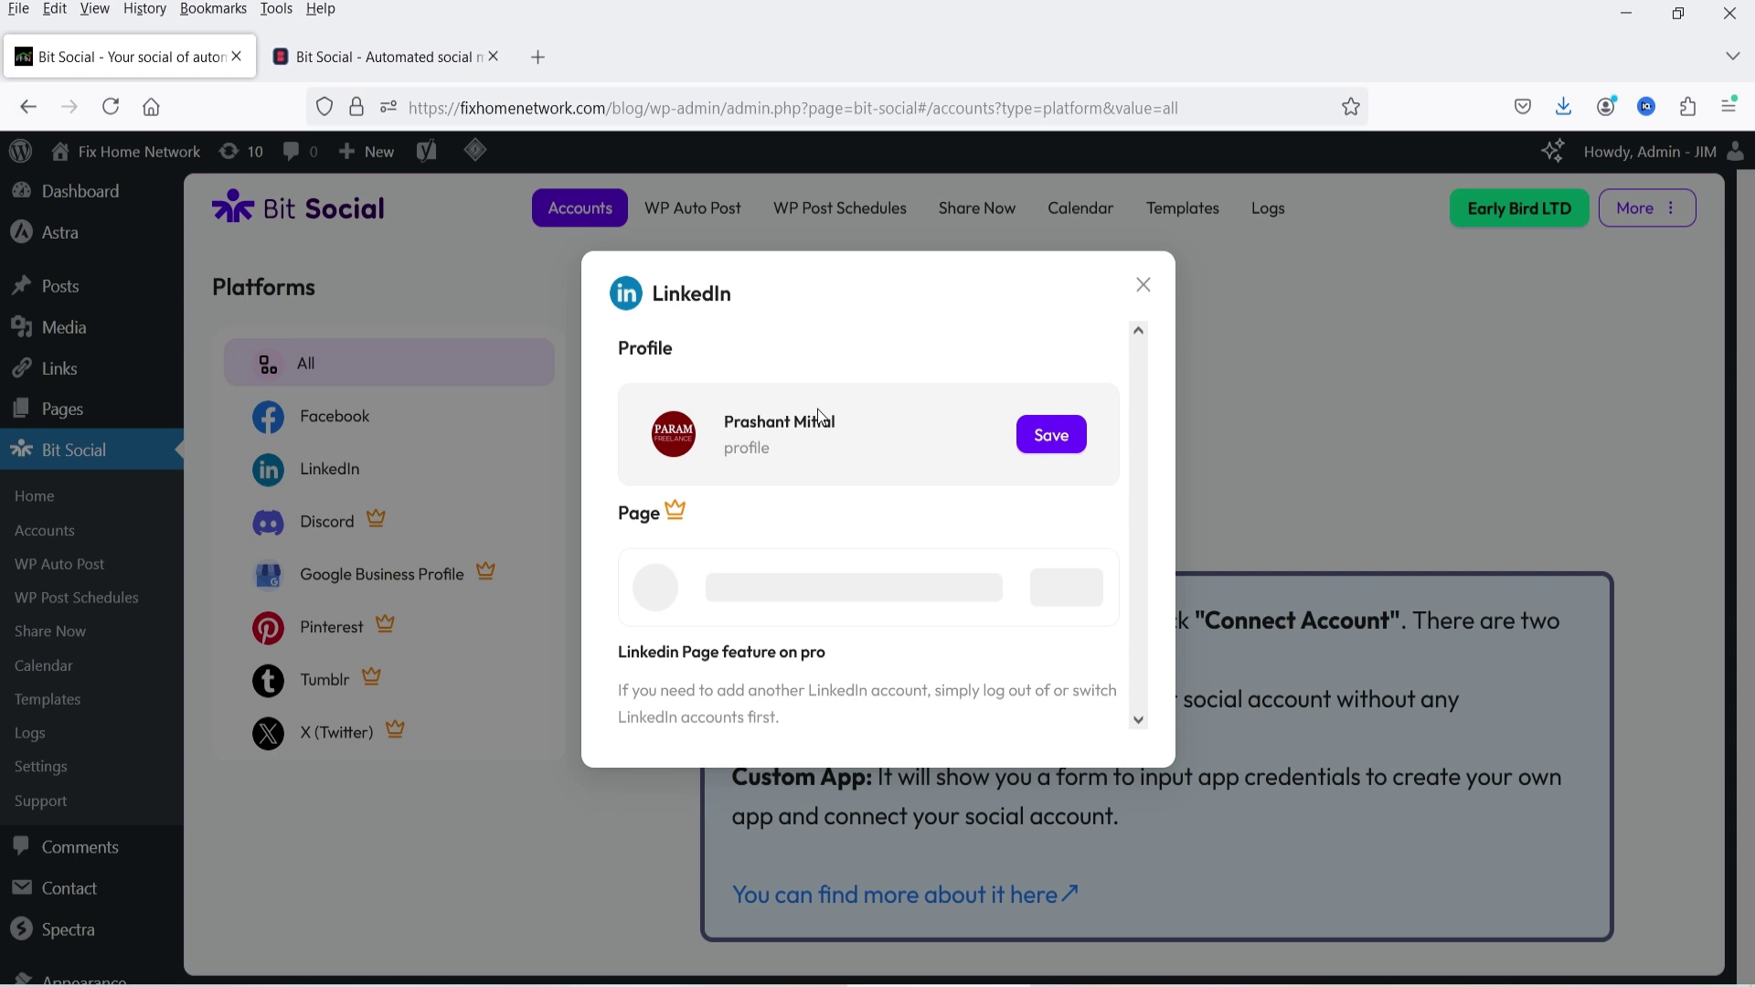
pyautogui.click(1051, 435)
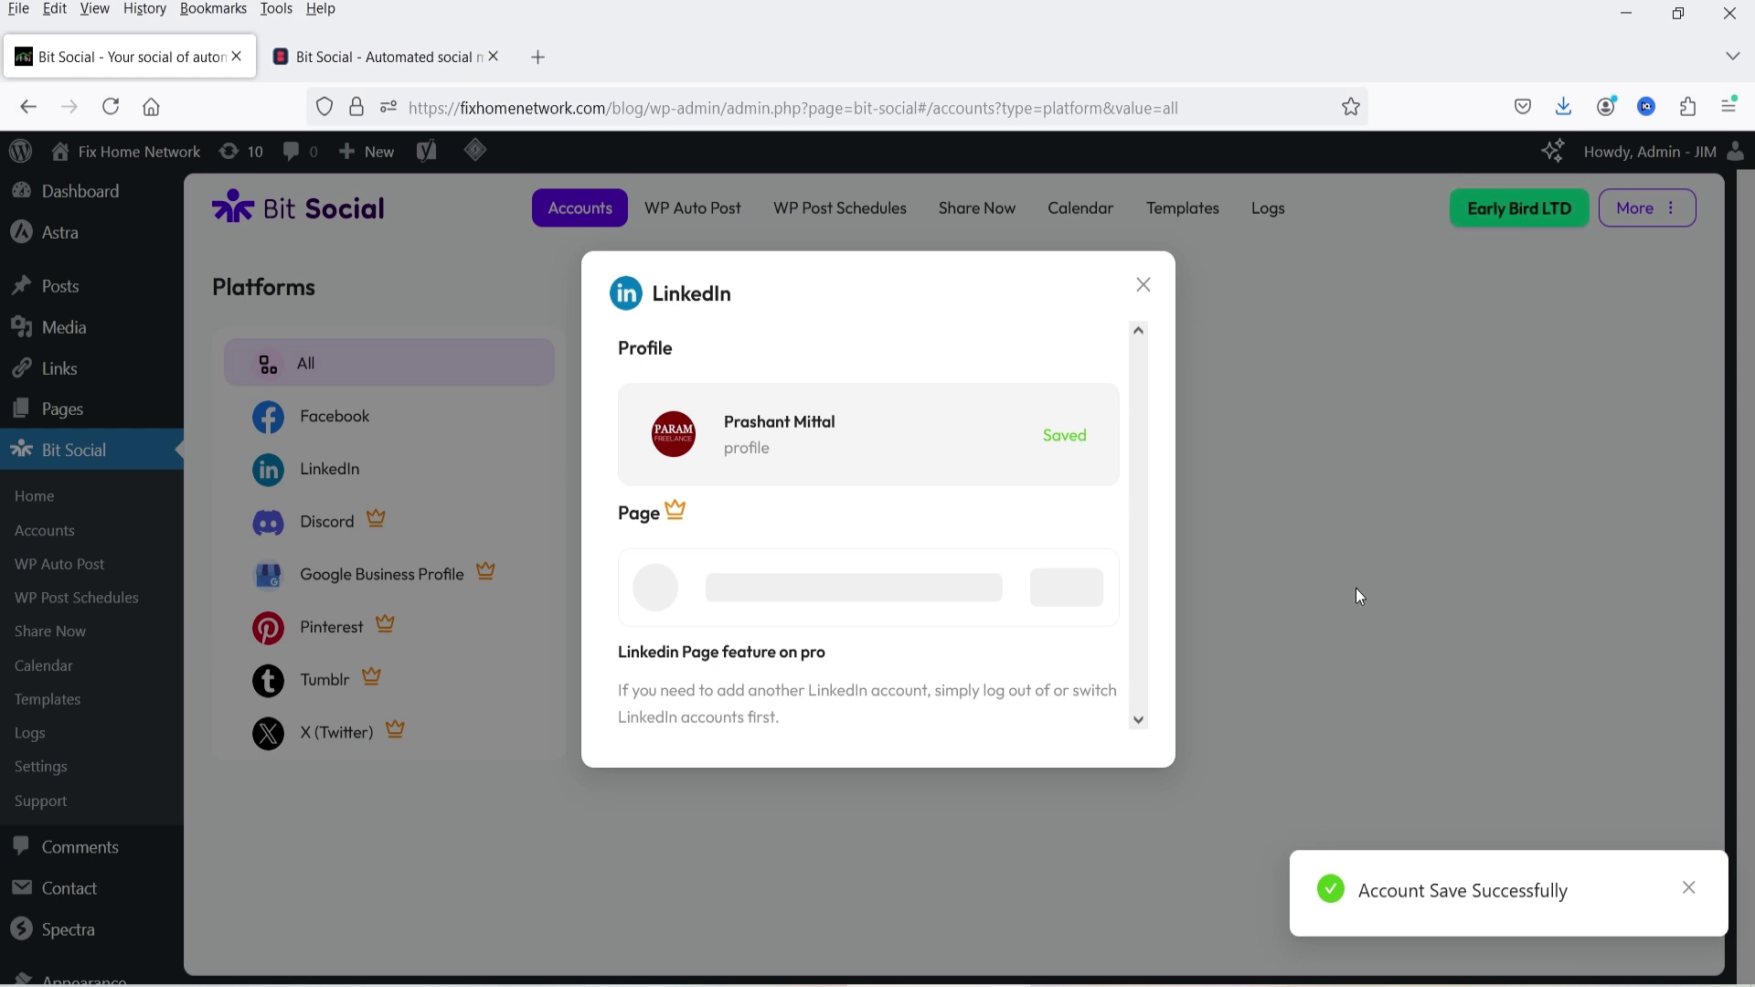
pyautogui.click(1143, 284)
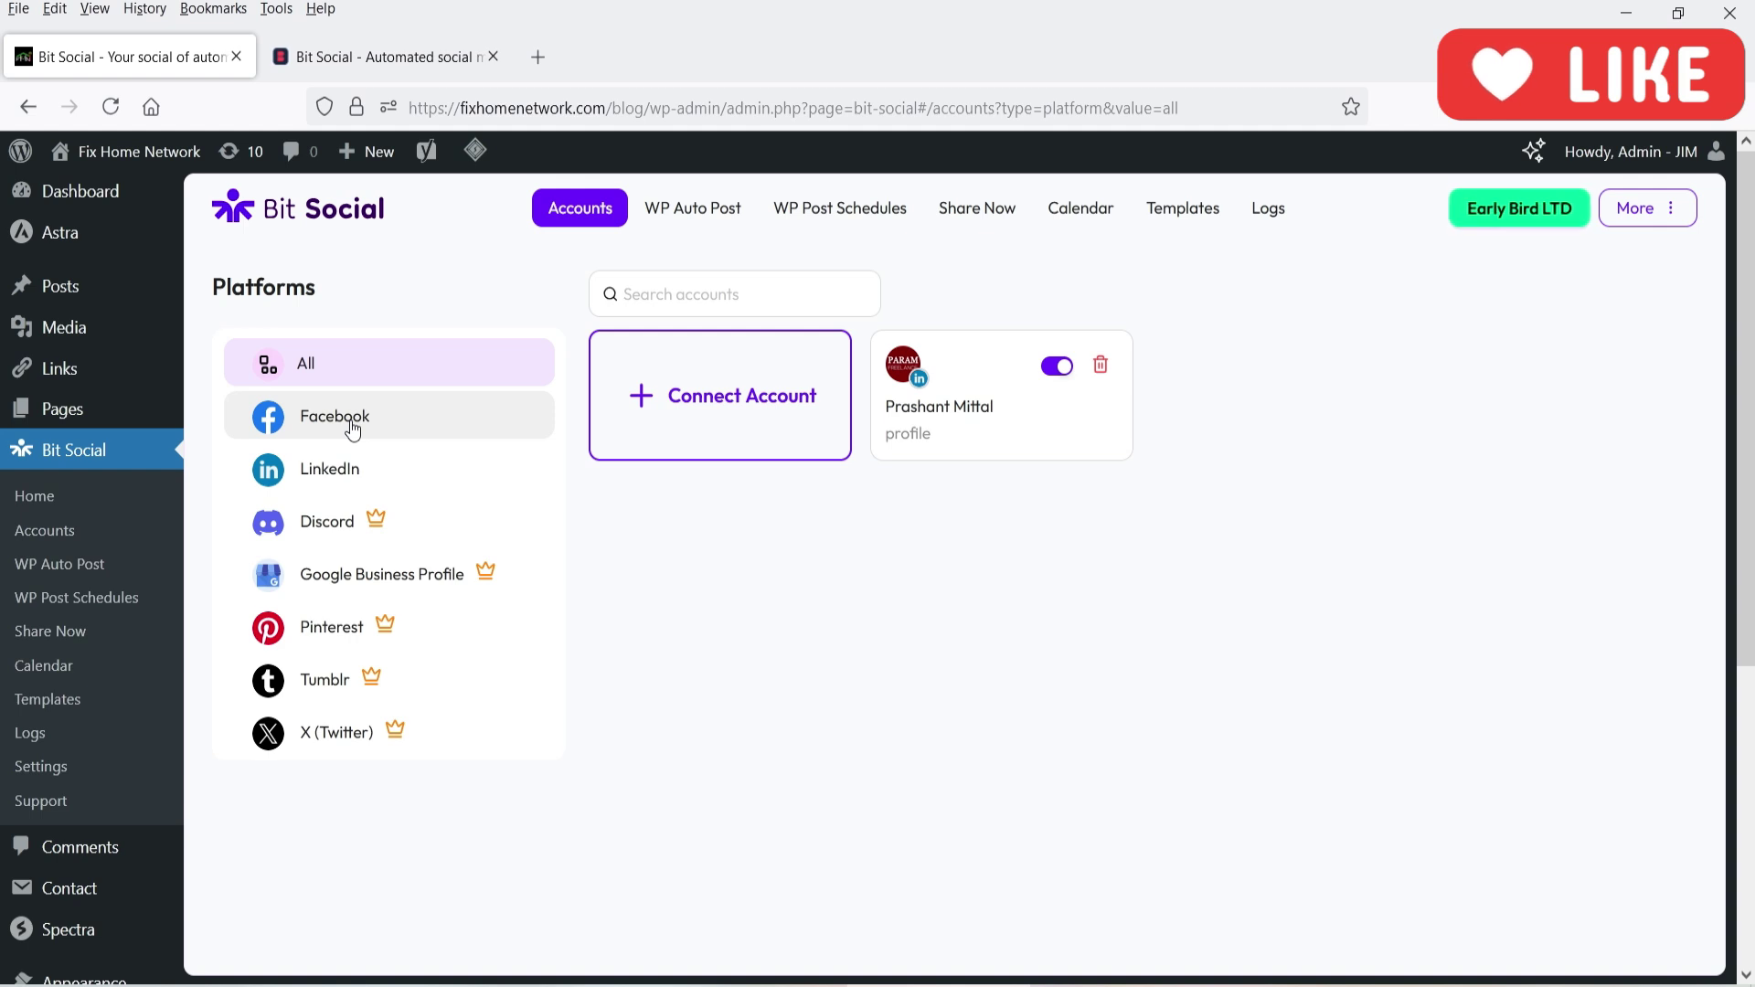
# Look over the platforms available for connection and the WP Post Schedules page
pyautogui.click(676, 429)
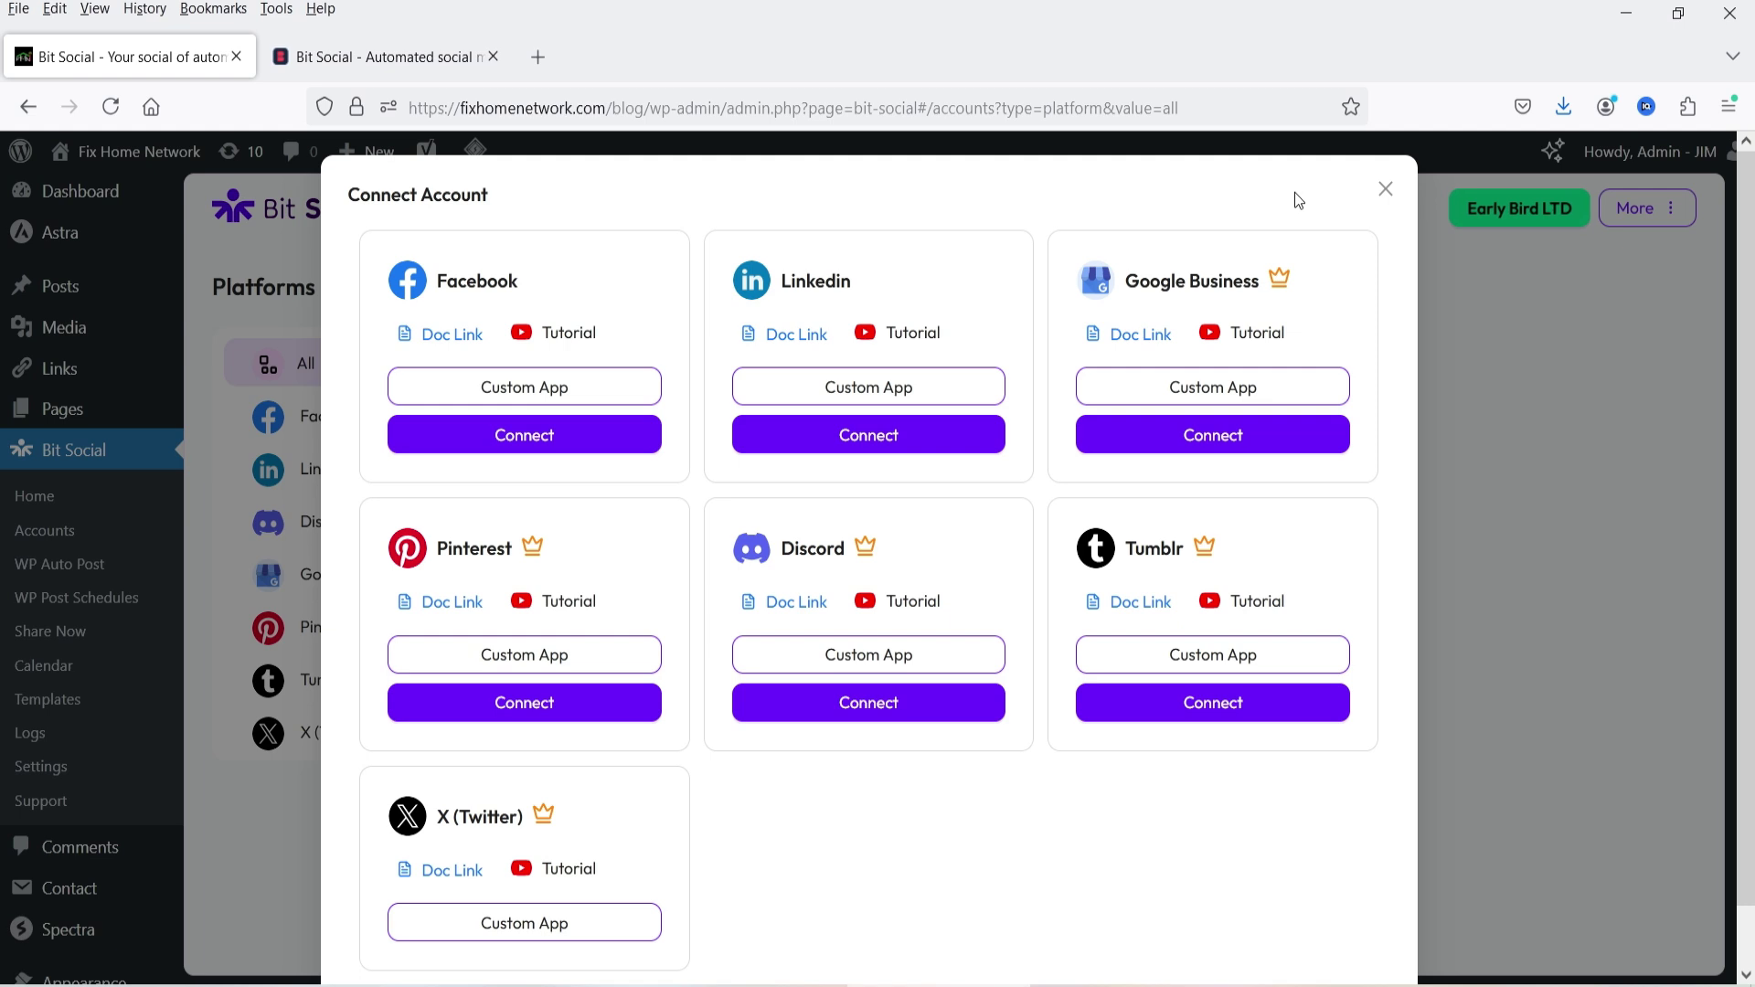
pyautogui.click(1387, 189)
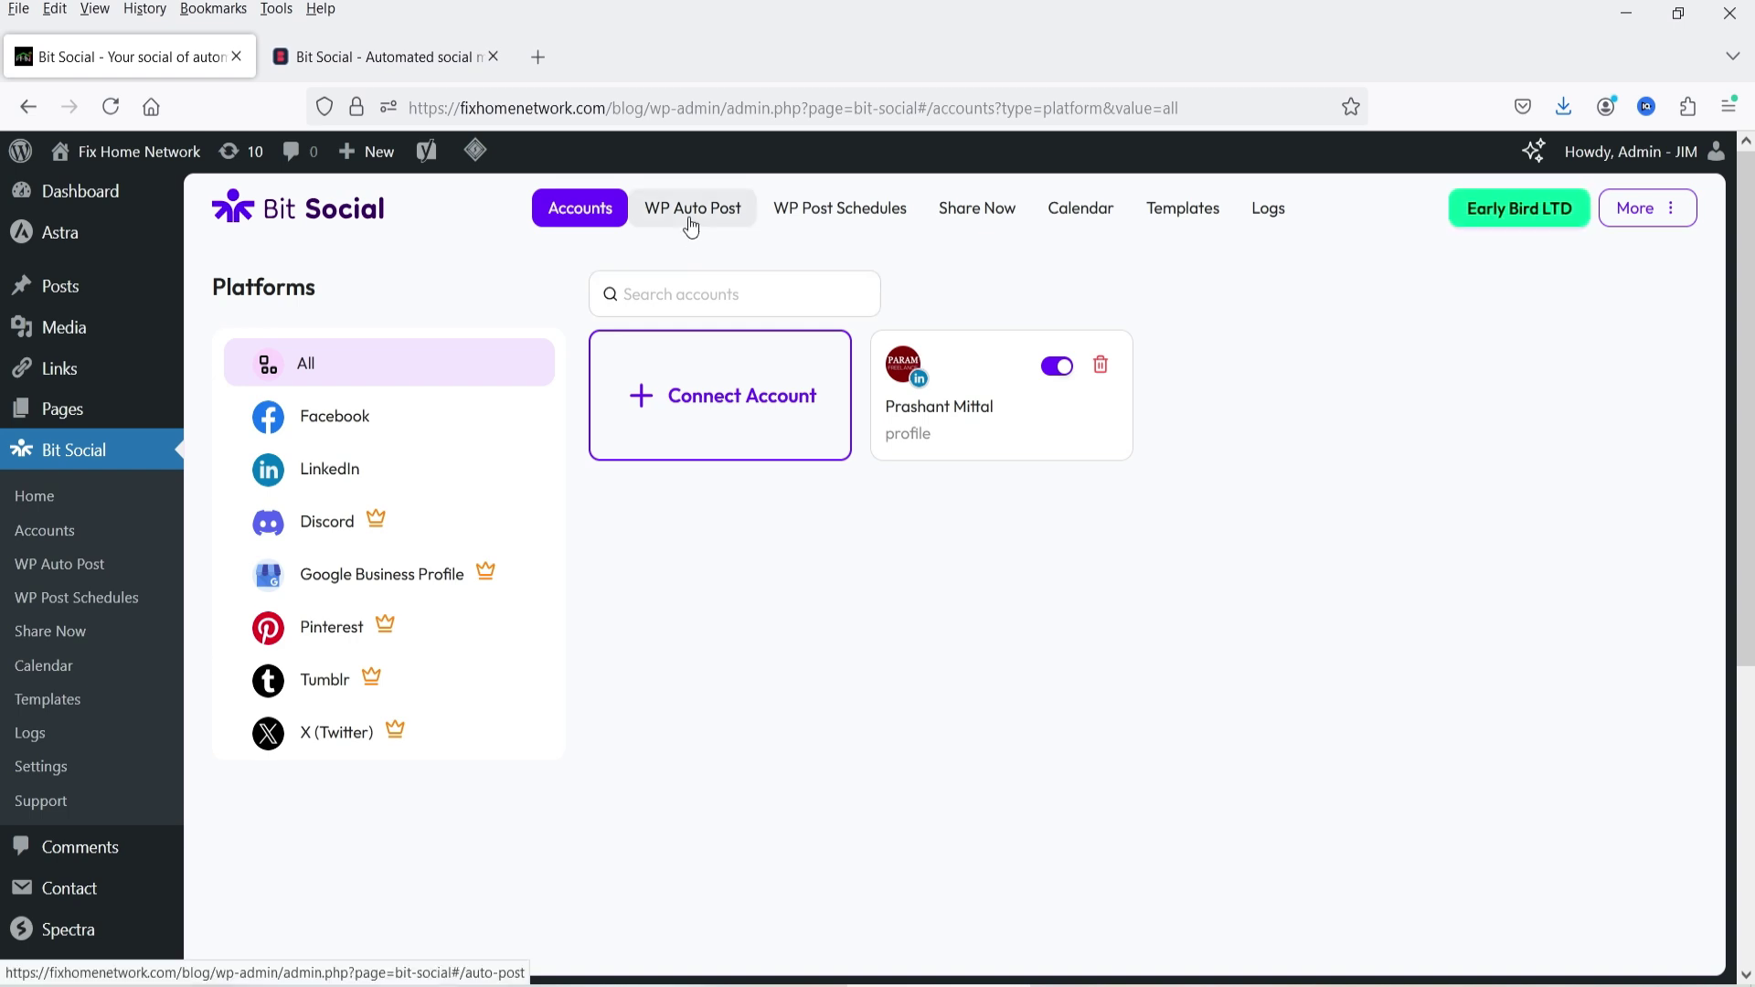
pyautogui.click(827, 208)
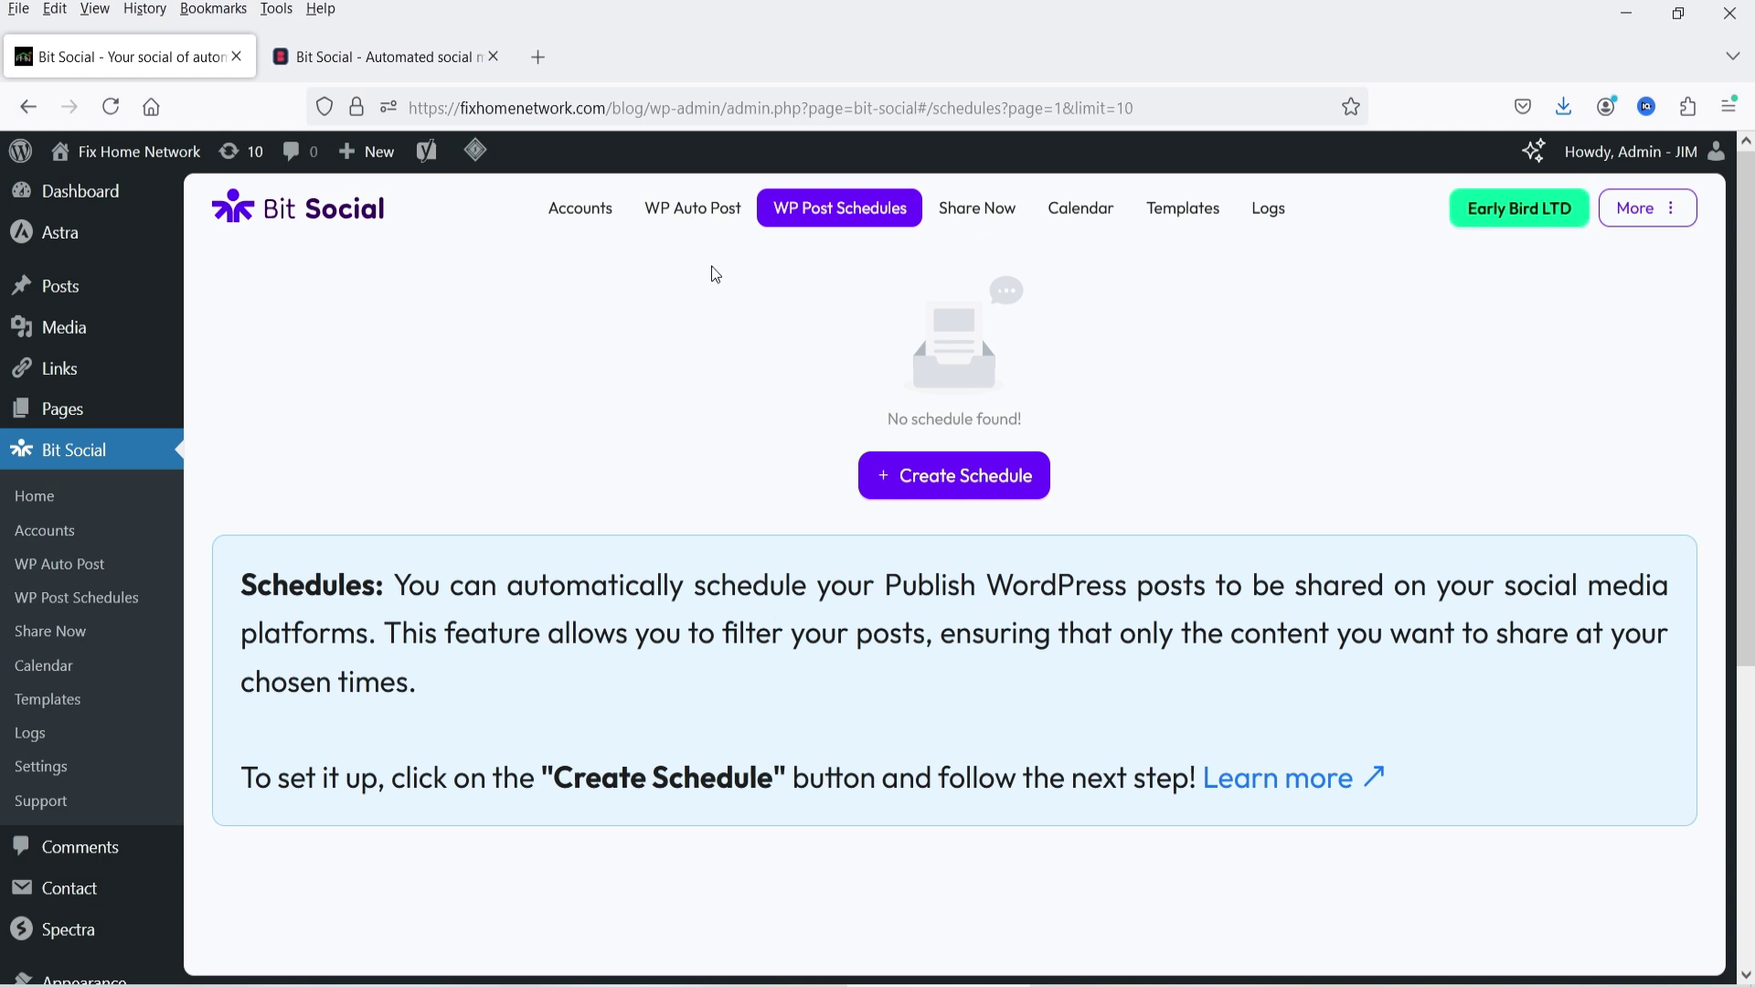
# Set the posting type of the LinkedIn template to Link card
pyautogui.click(1201, 210)
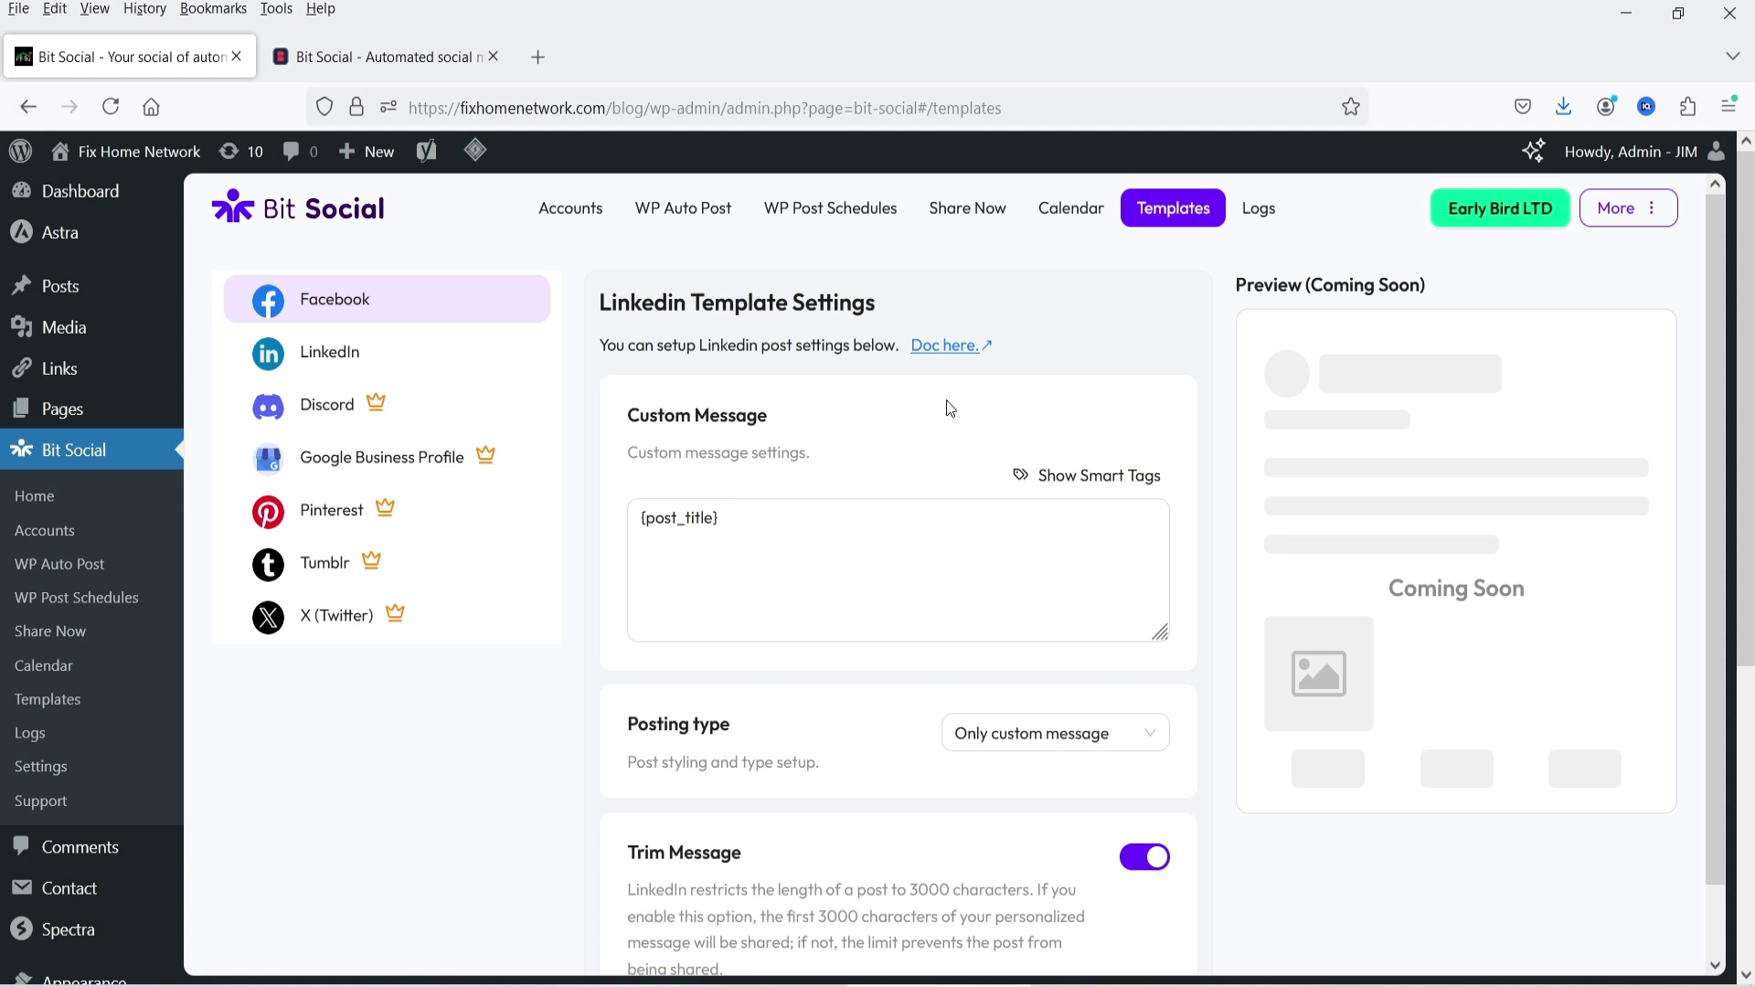
pyautogui.click(361, 355)
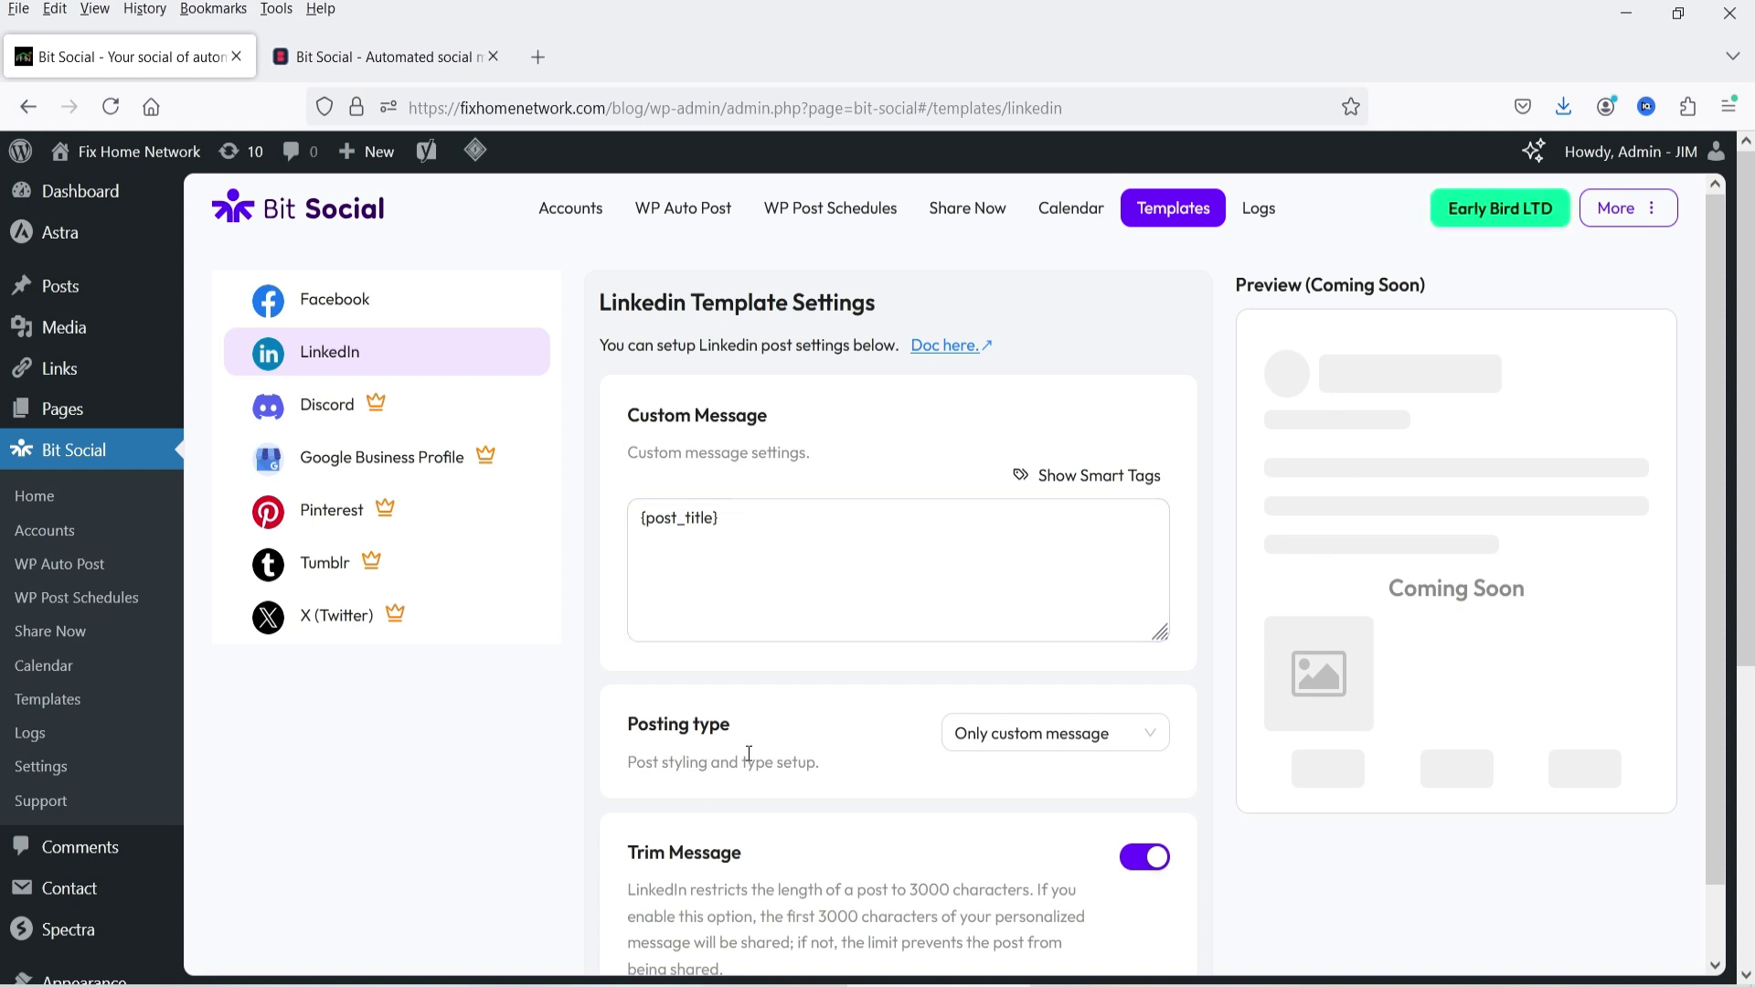
pyautogui.click(1028, 733)
pyautogui.click(1041, 826)
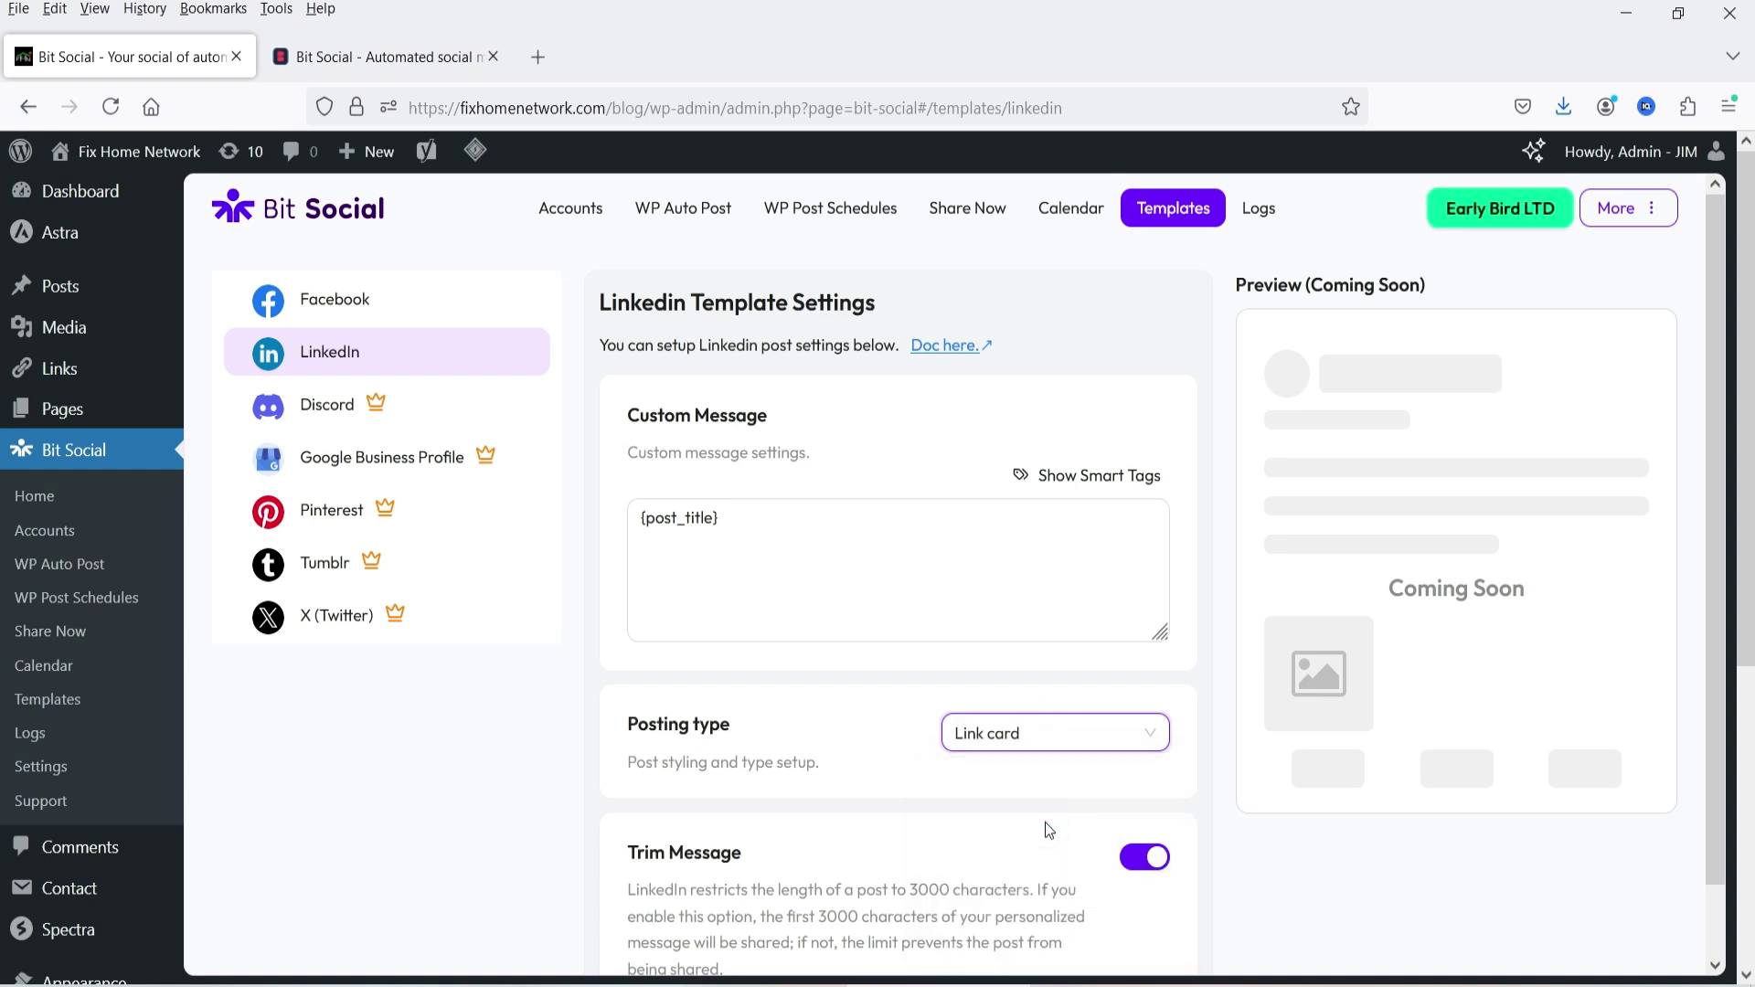
pyautogui.scroll(-1, 929, 678)
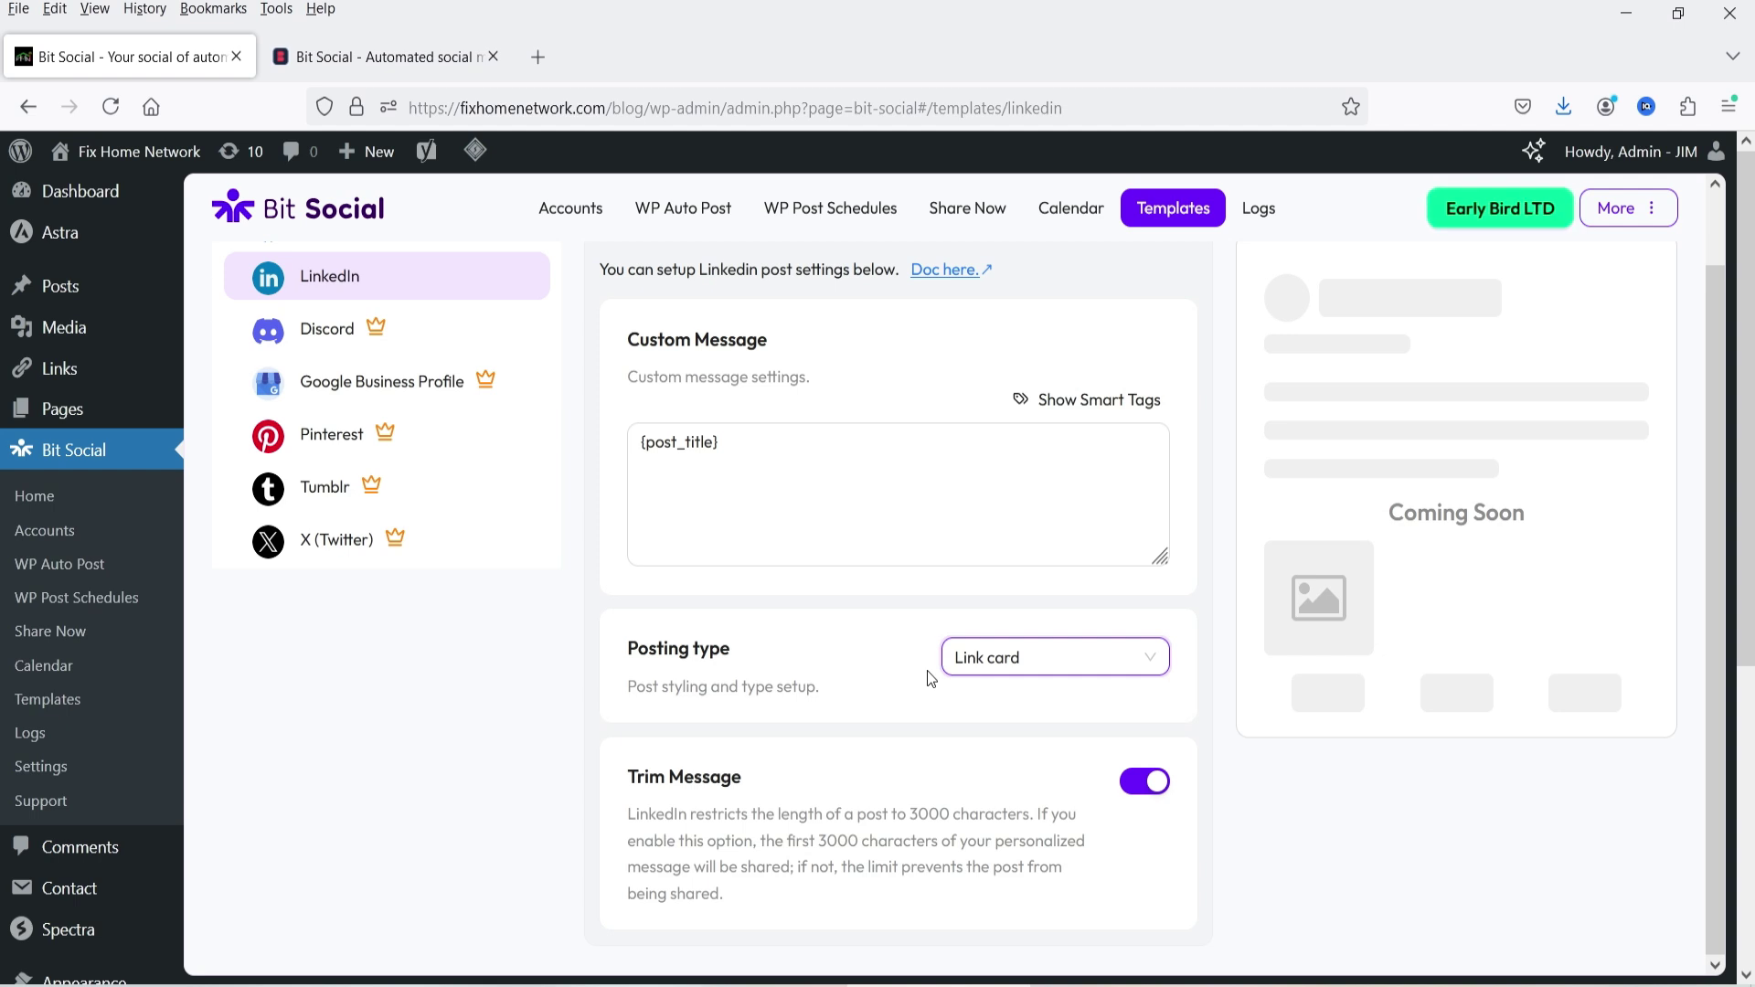
pyautogui.click(1051, 657)
pyautogui.click(1041, 745)
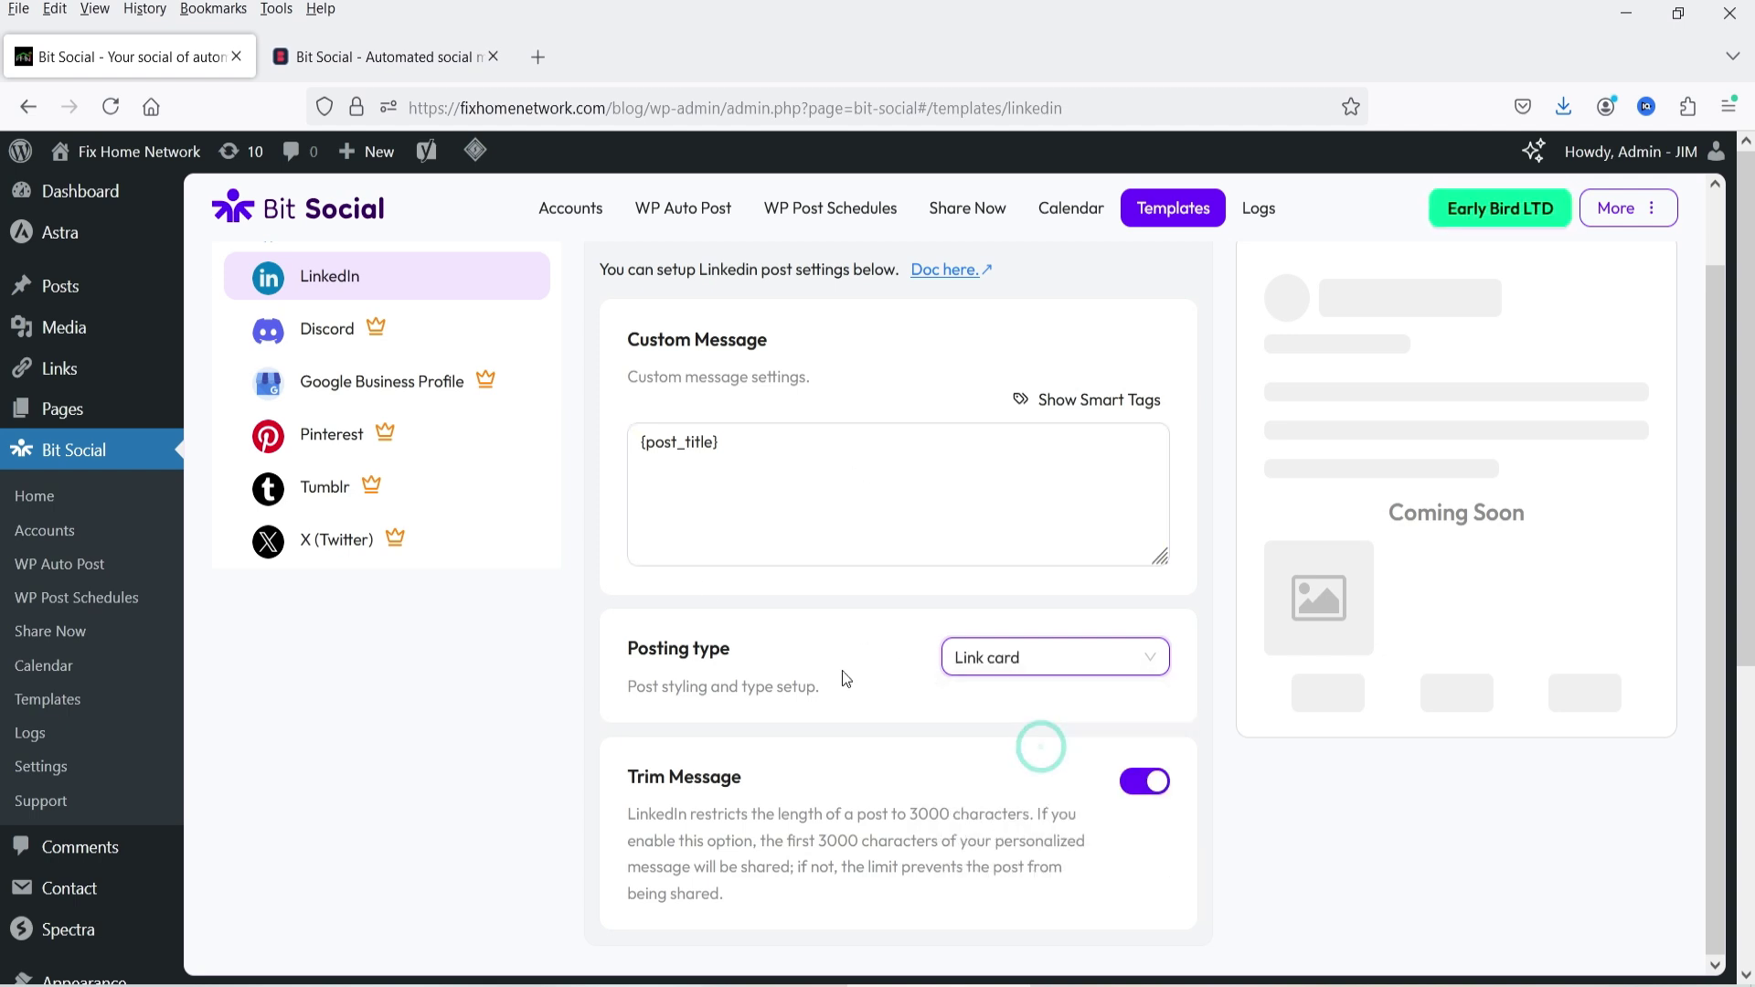
# Add the Post Categories smart tag after {post_title} in the LinkedIn template's custom message
pyautogui.click(810, 448)
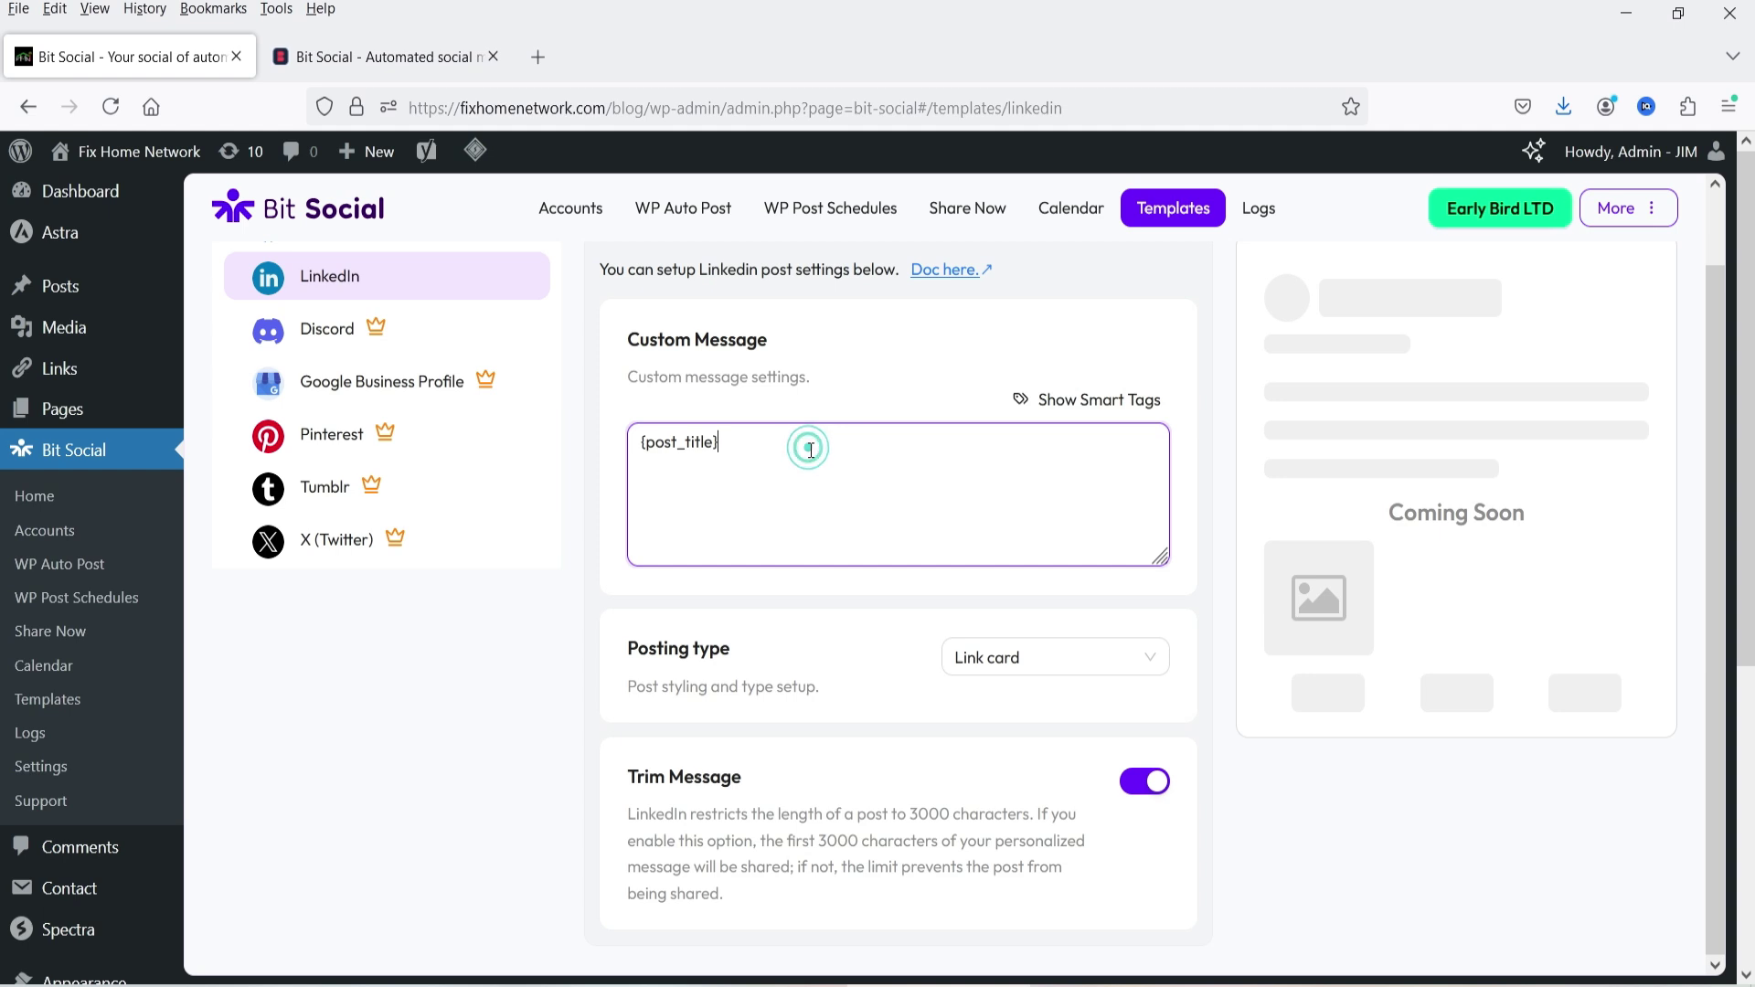
pyautogui.click(1089, 406)
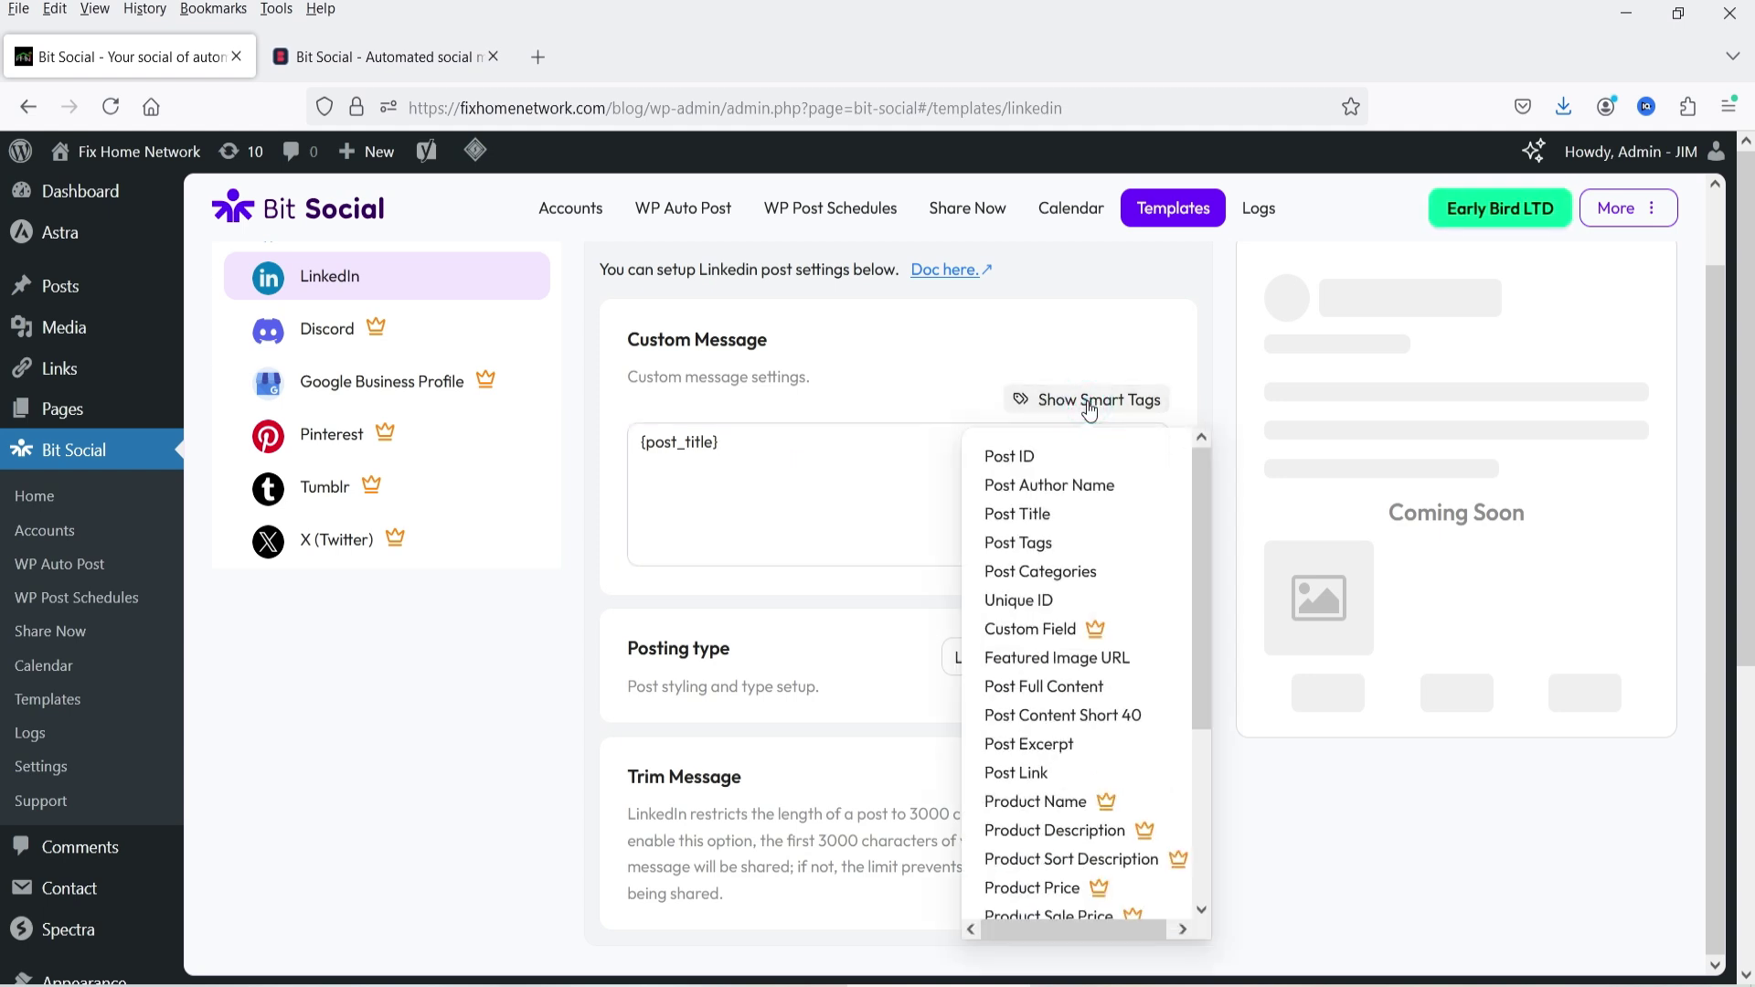
pyautogui.click(715, 442)
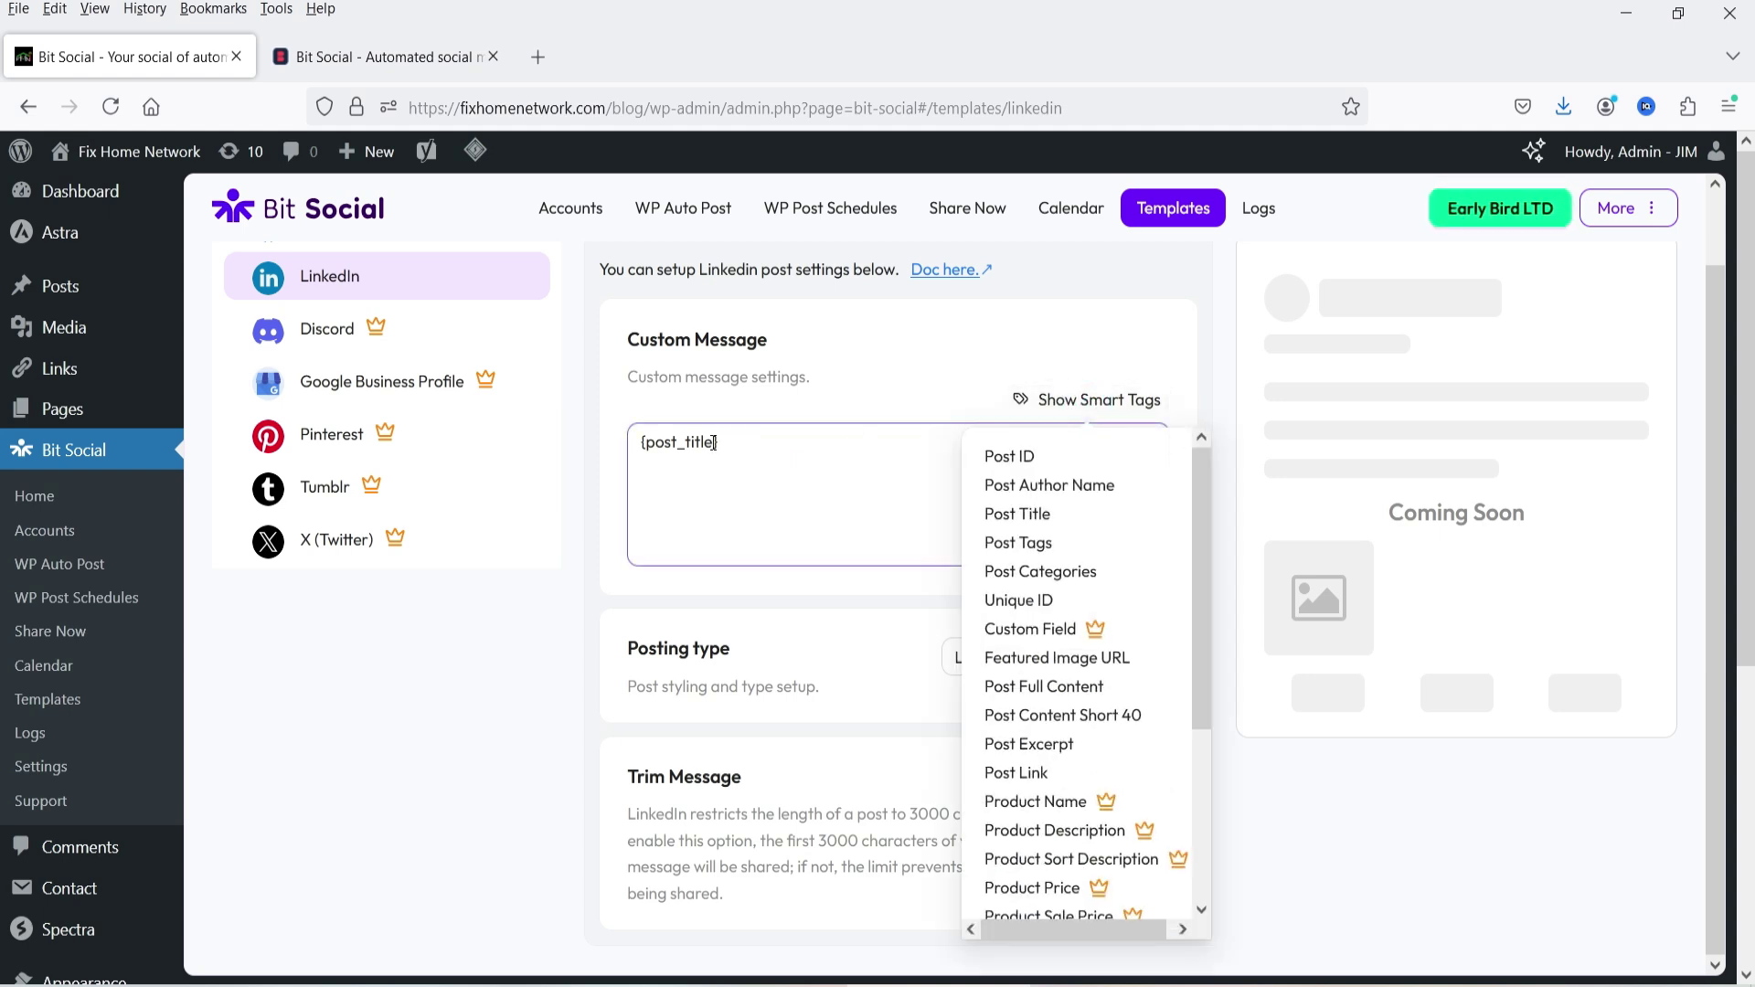
pyautogui.click(774, 462)
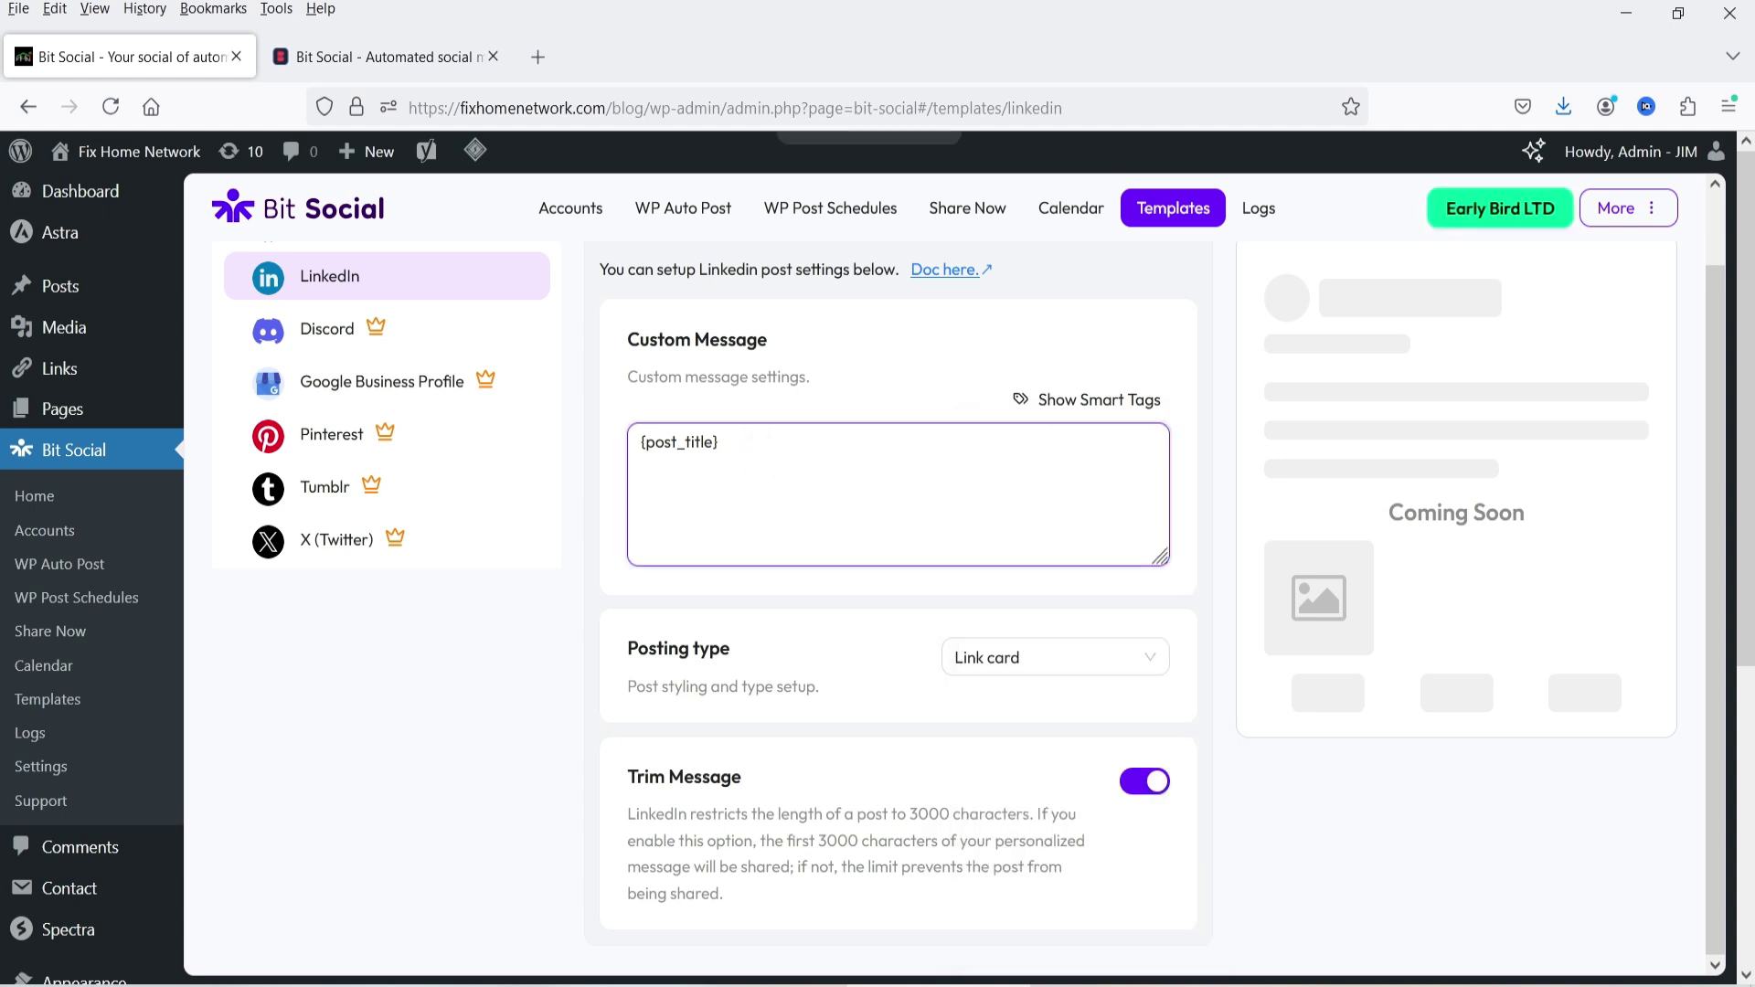
pyautogui.click(1007, 398)
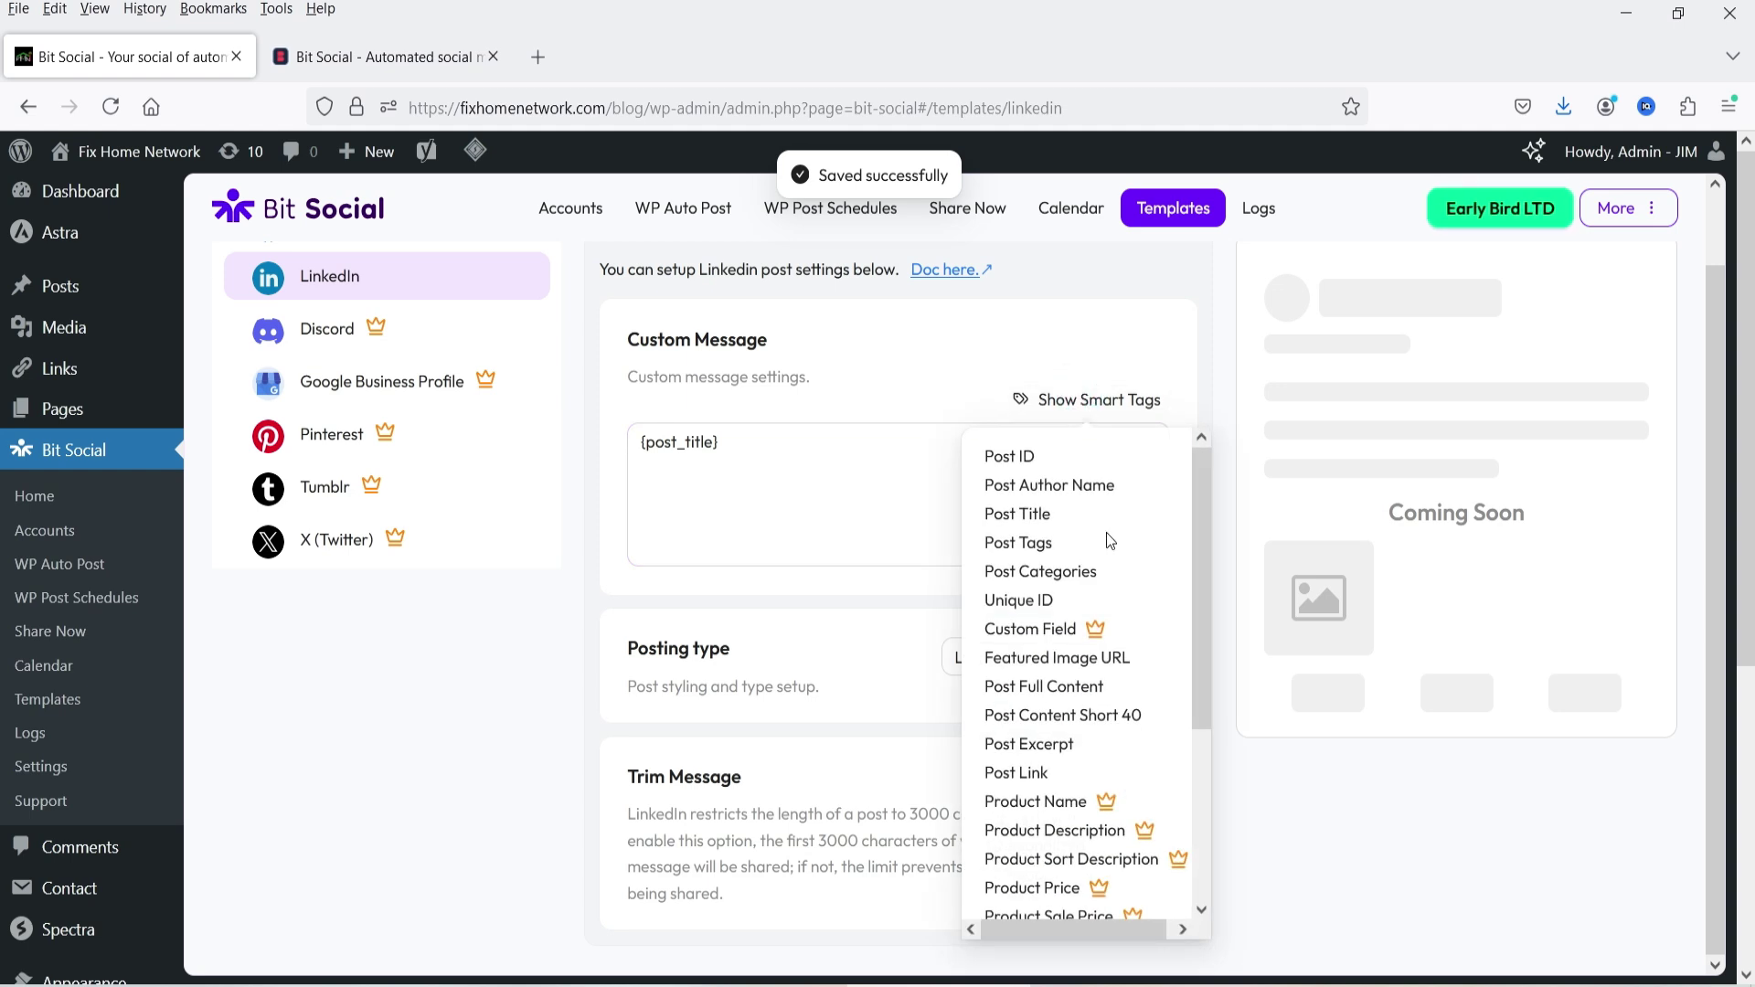
pyautogui.click(1078, 573)
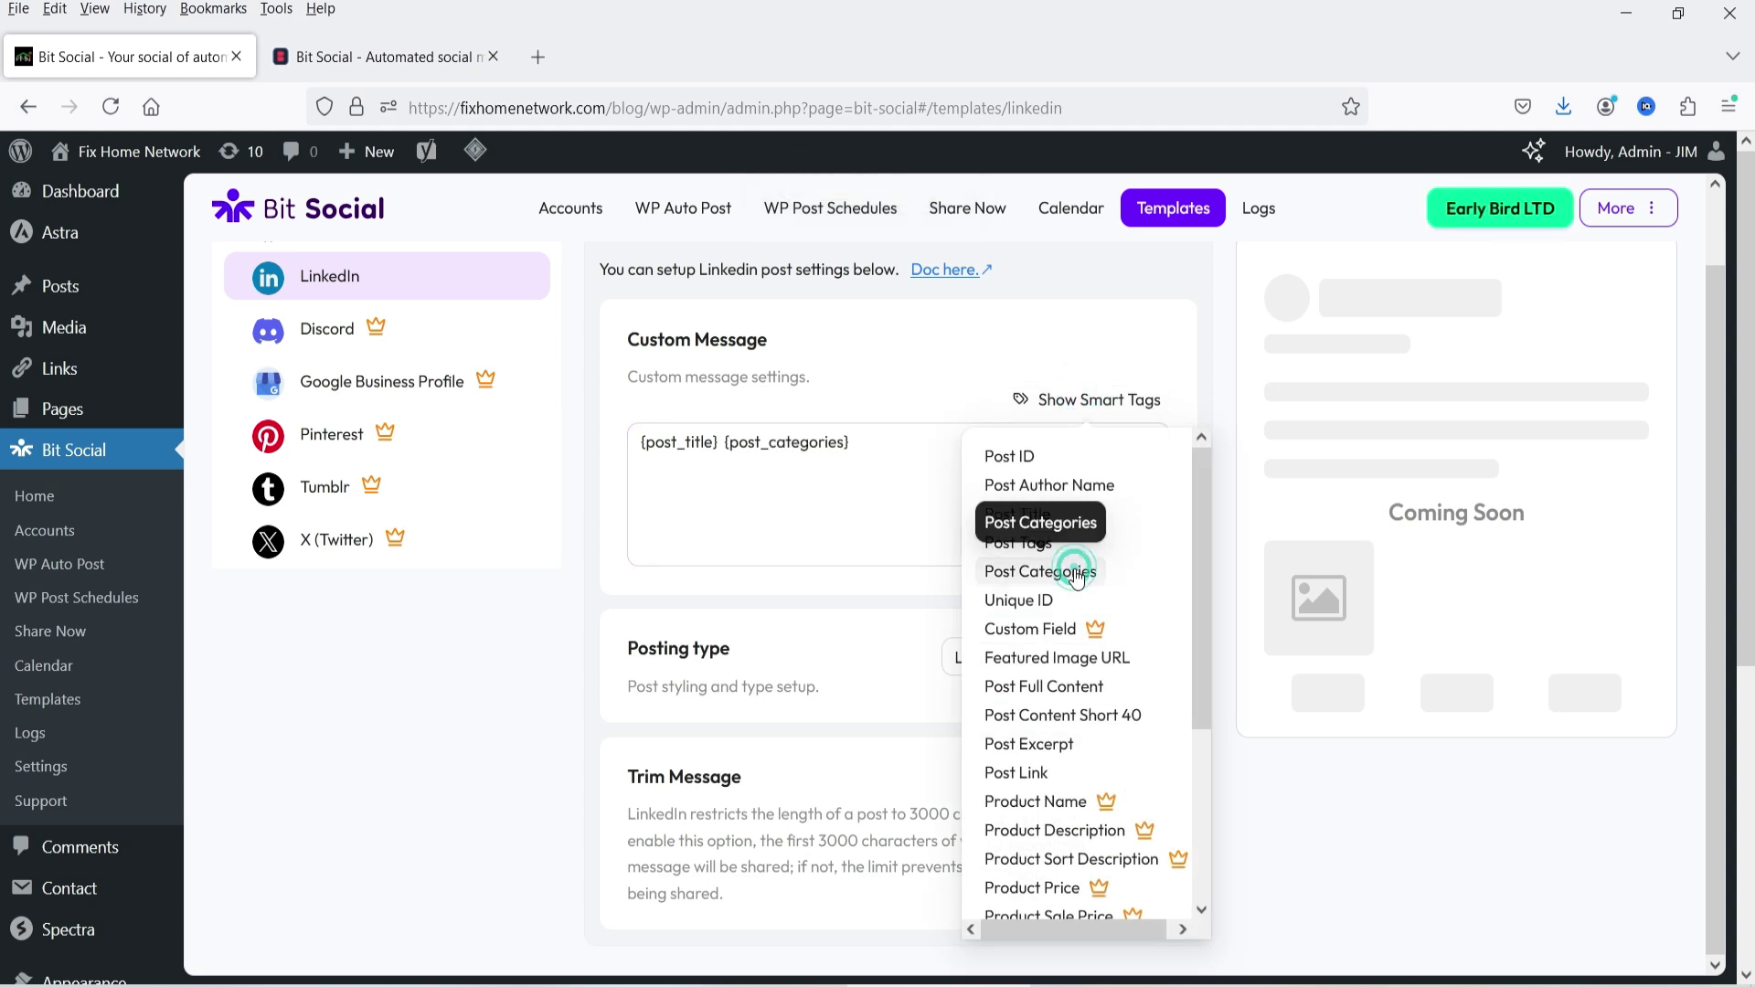
pyautogui.click(904, 443)
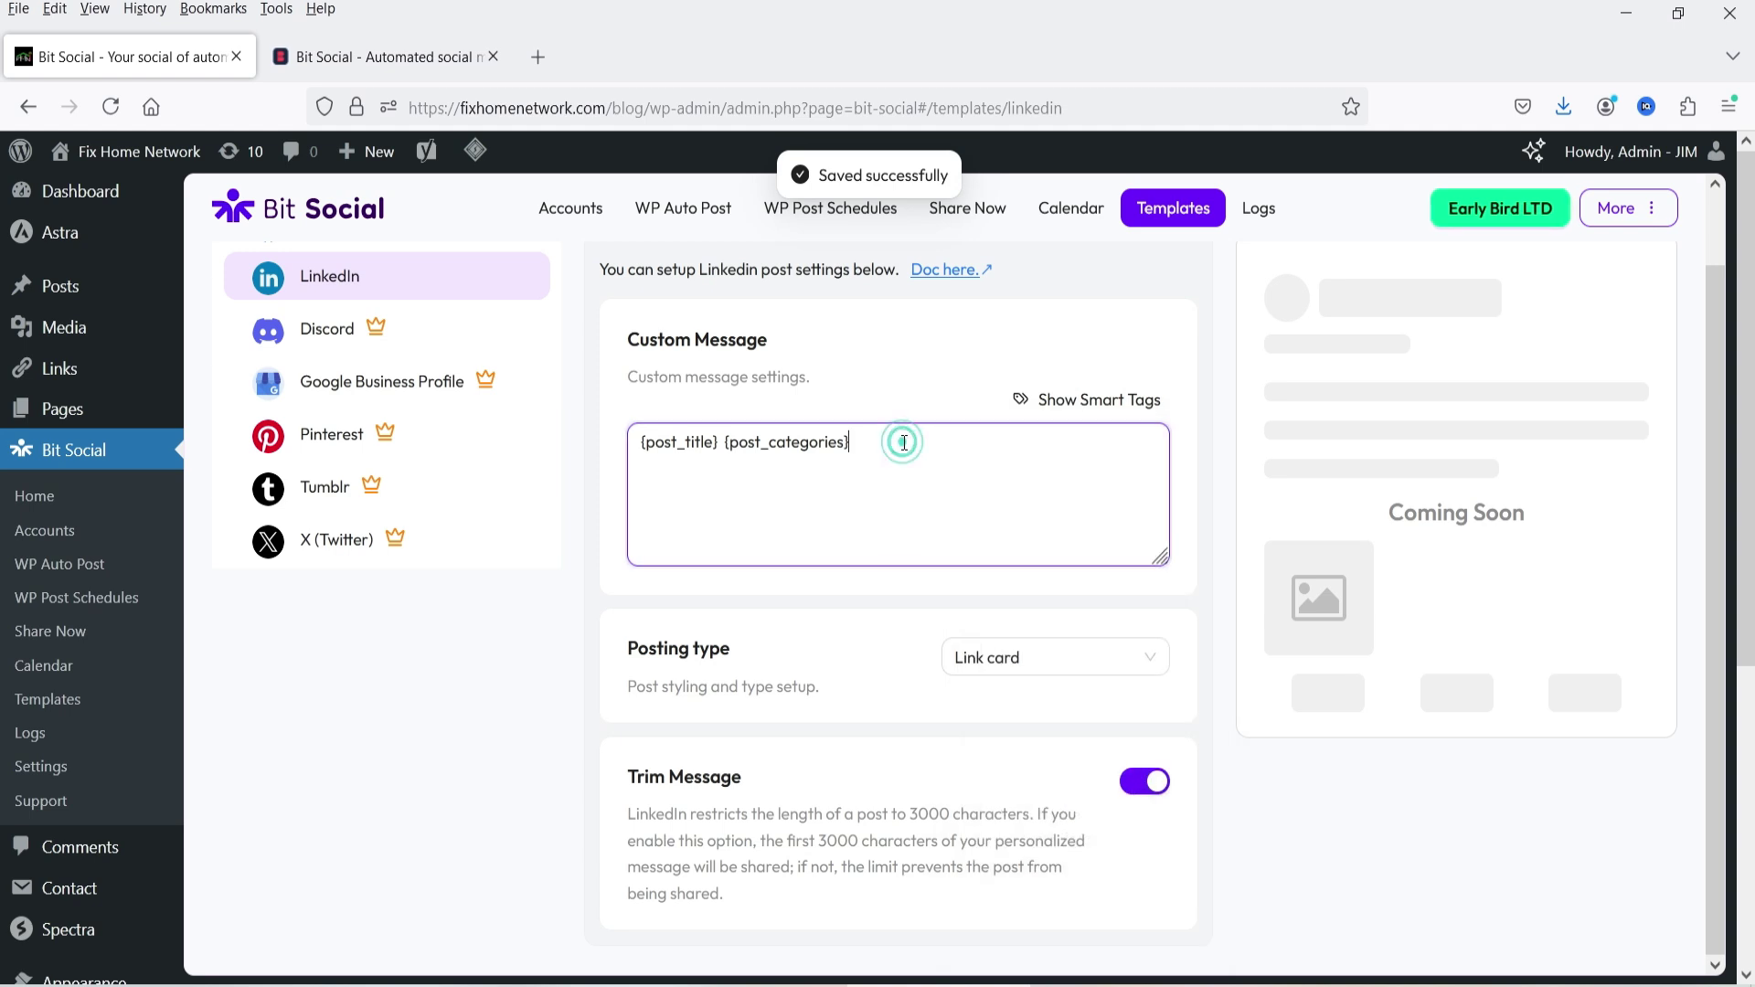
# Add the Post Link smart tag after {post_categories} in the LinkedIn template's custom message
pyautogui.click(1099, 402)
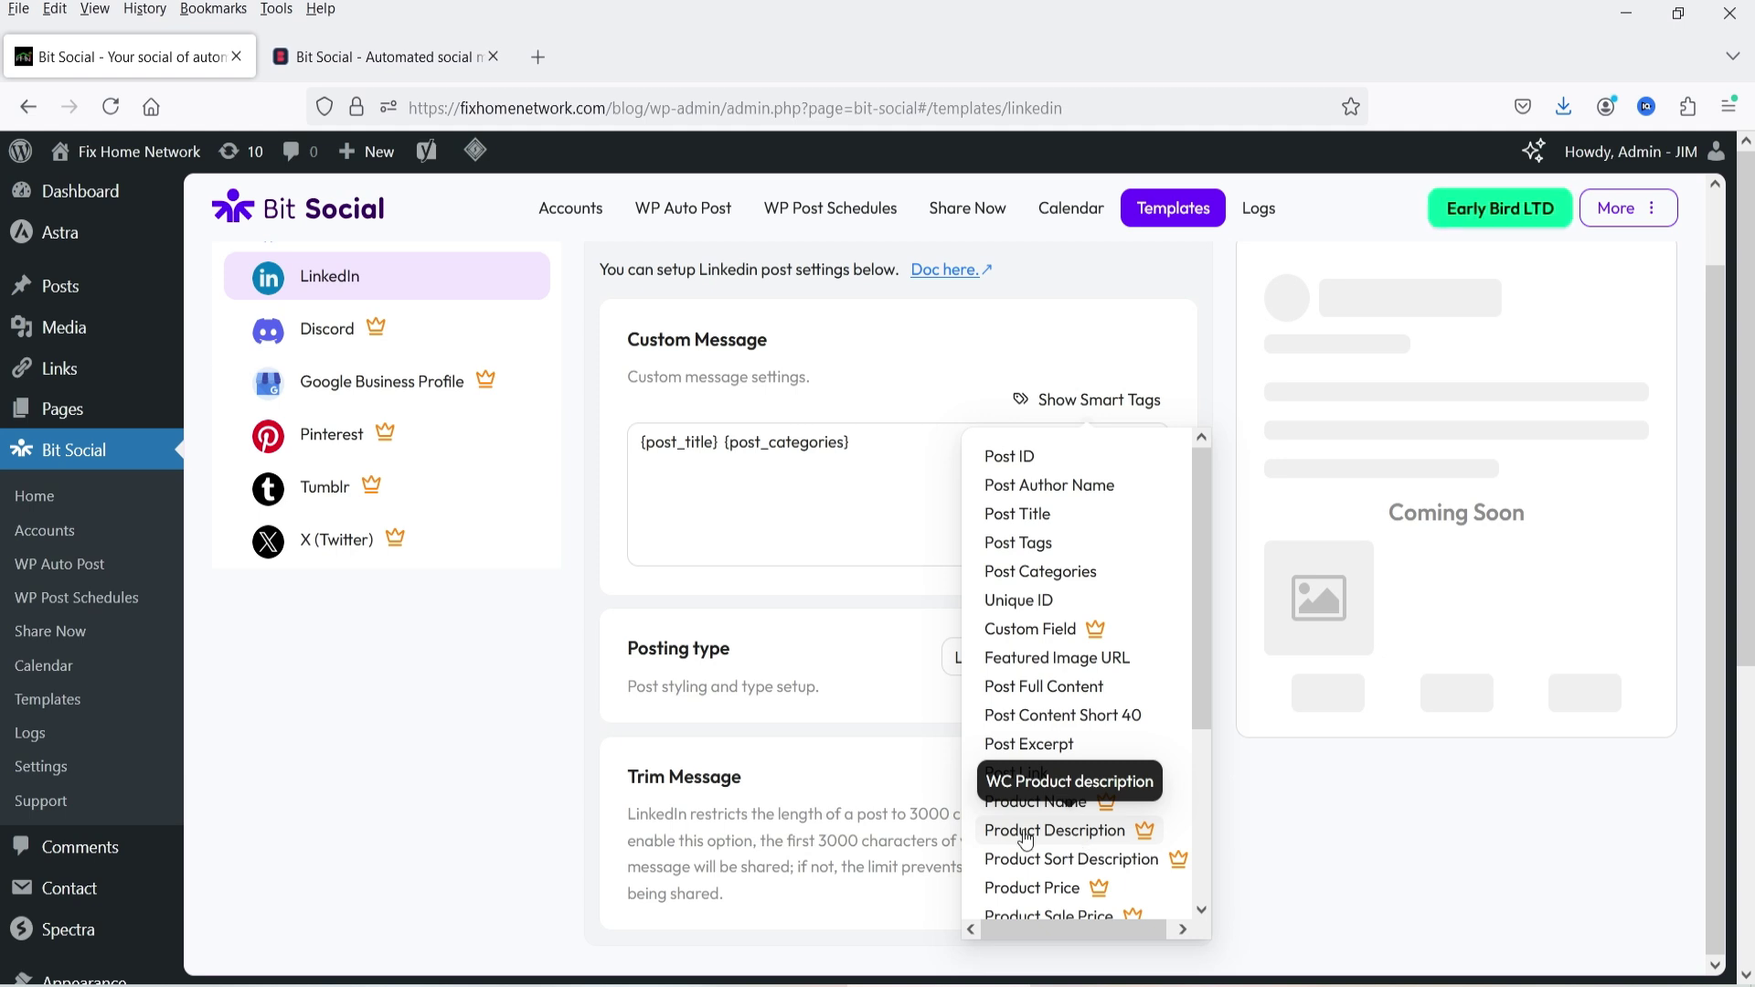
pyautogui.scroll(-3, 1075, 732)
pyautogui.click(1017, 518)
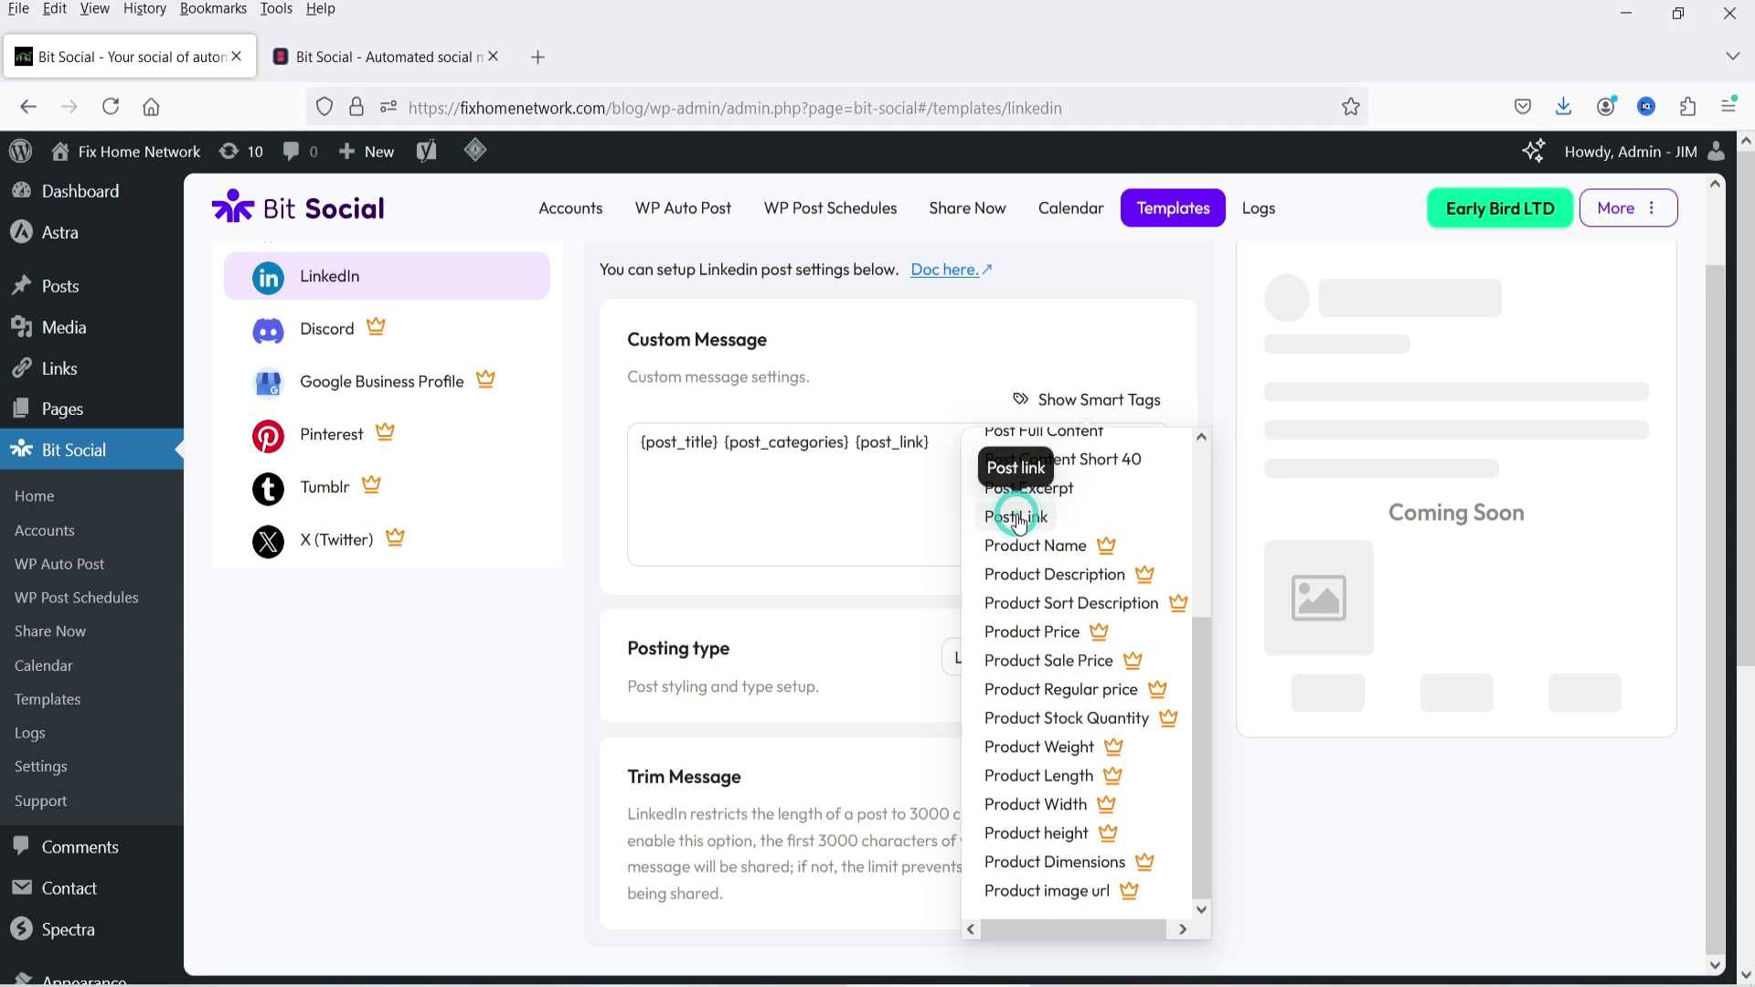
pyautogui.scroll(-2, 1097, 667)
pyautogui.click(883, 490)
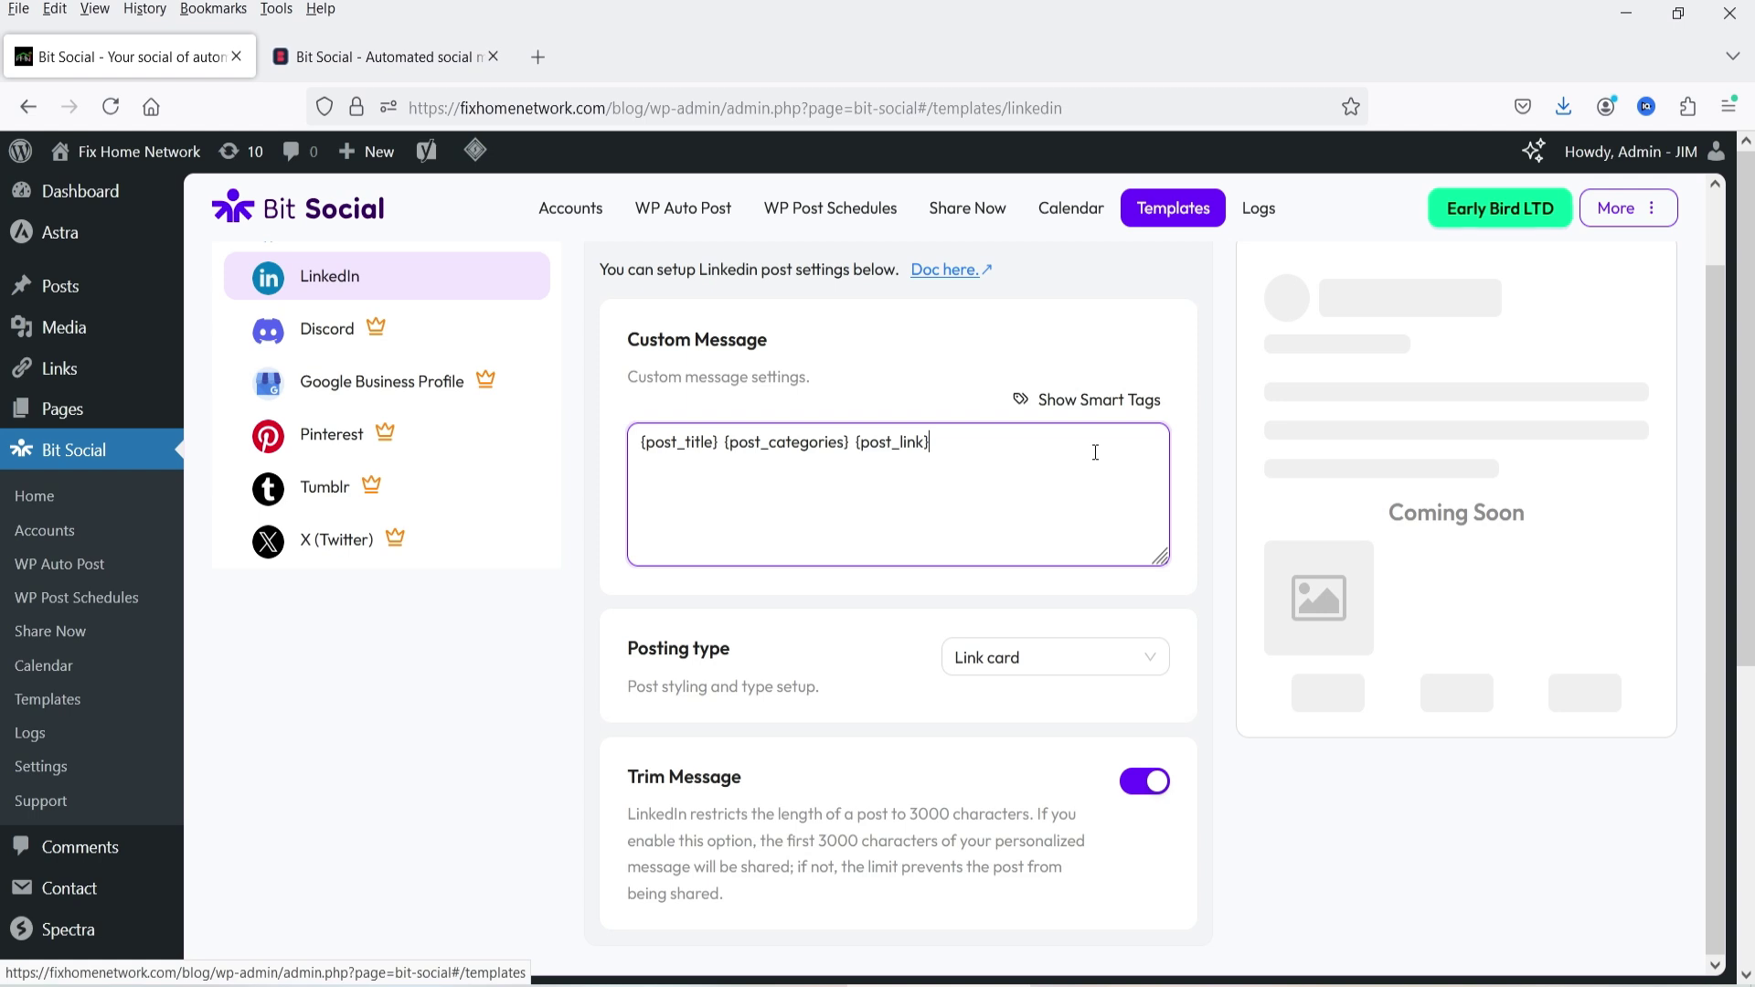
# Open the WP Post Schedules page and look over the blog's Posts list in a separate browser tab
pyautogui.click(813, 208)
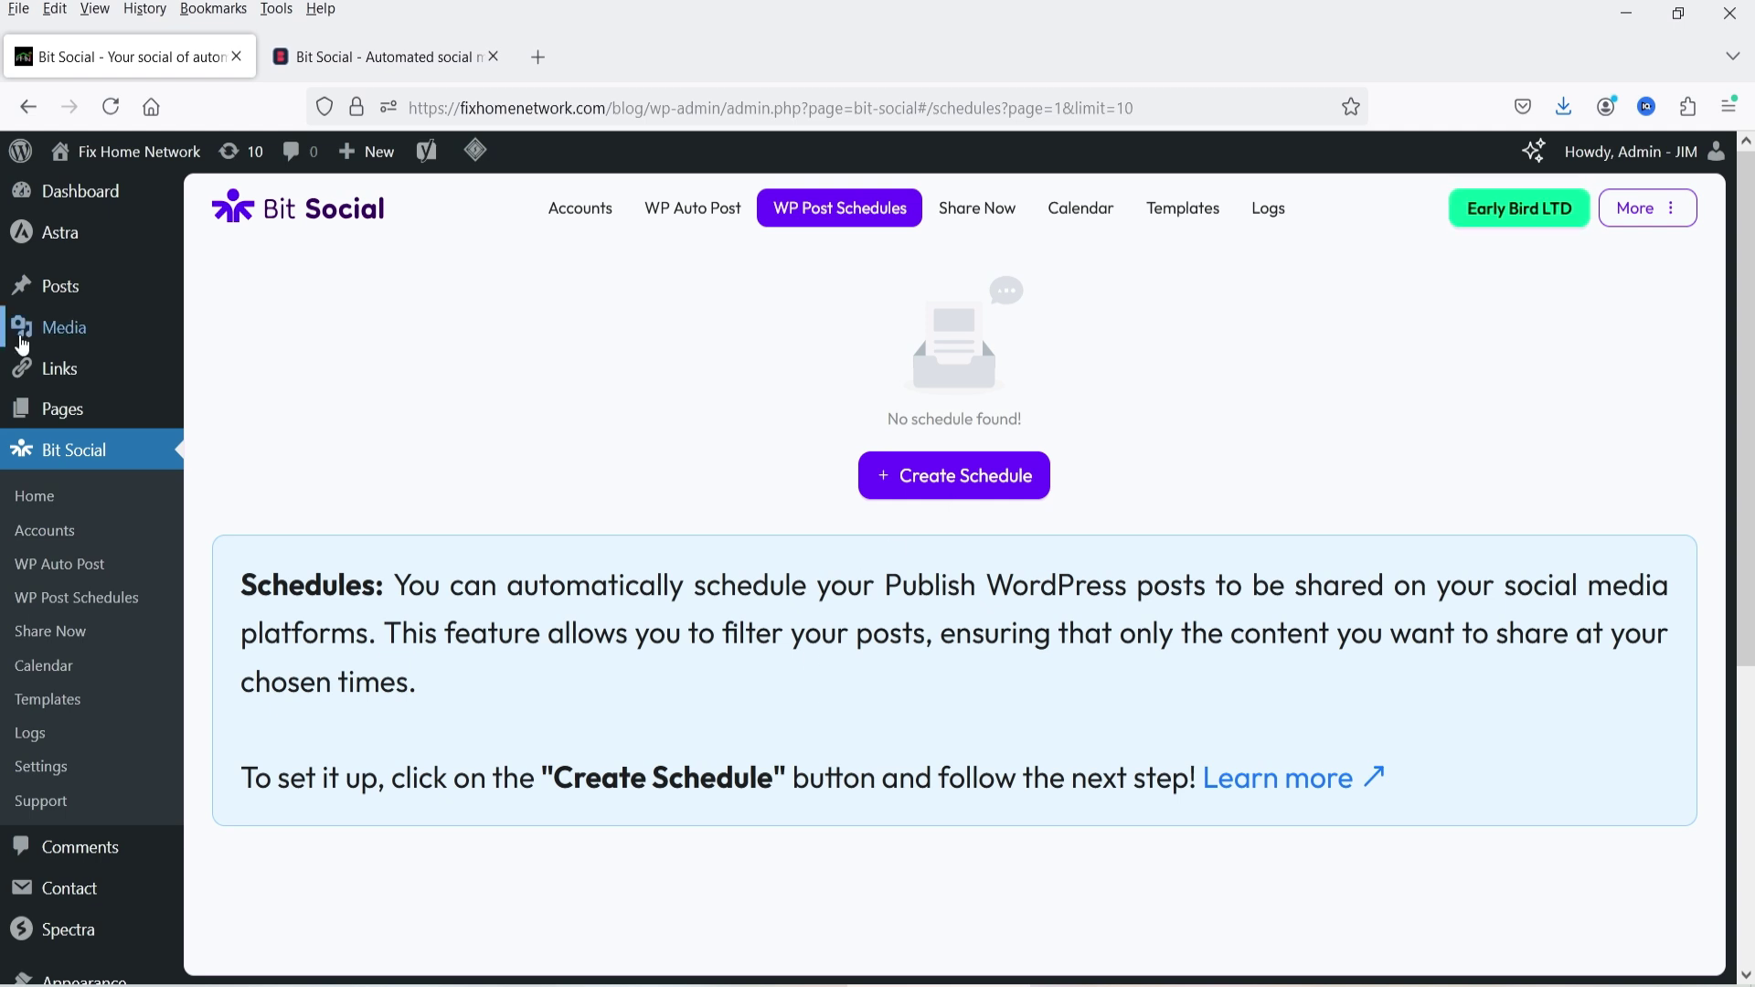
pyautogui.rightClick(66, 286)
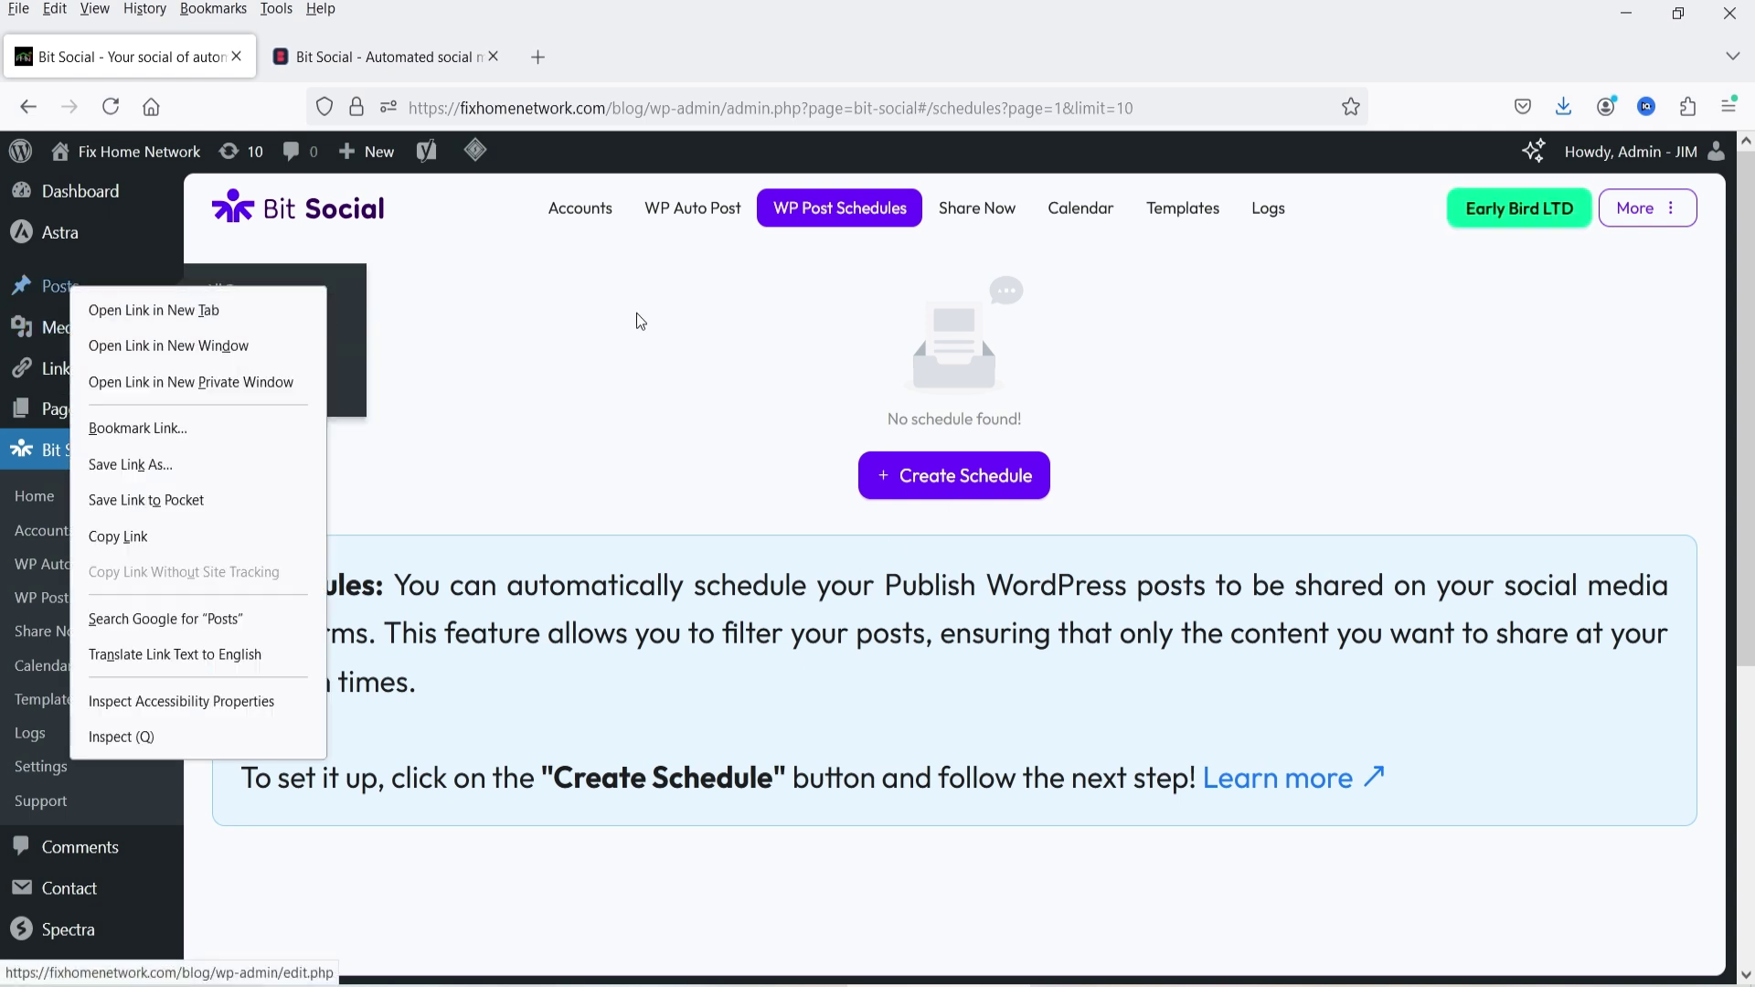
pyautogui.click(274, 310)
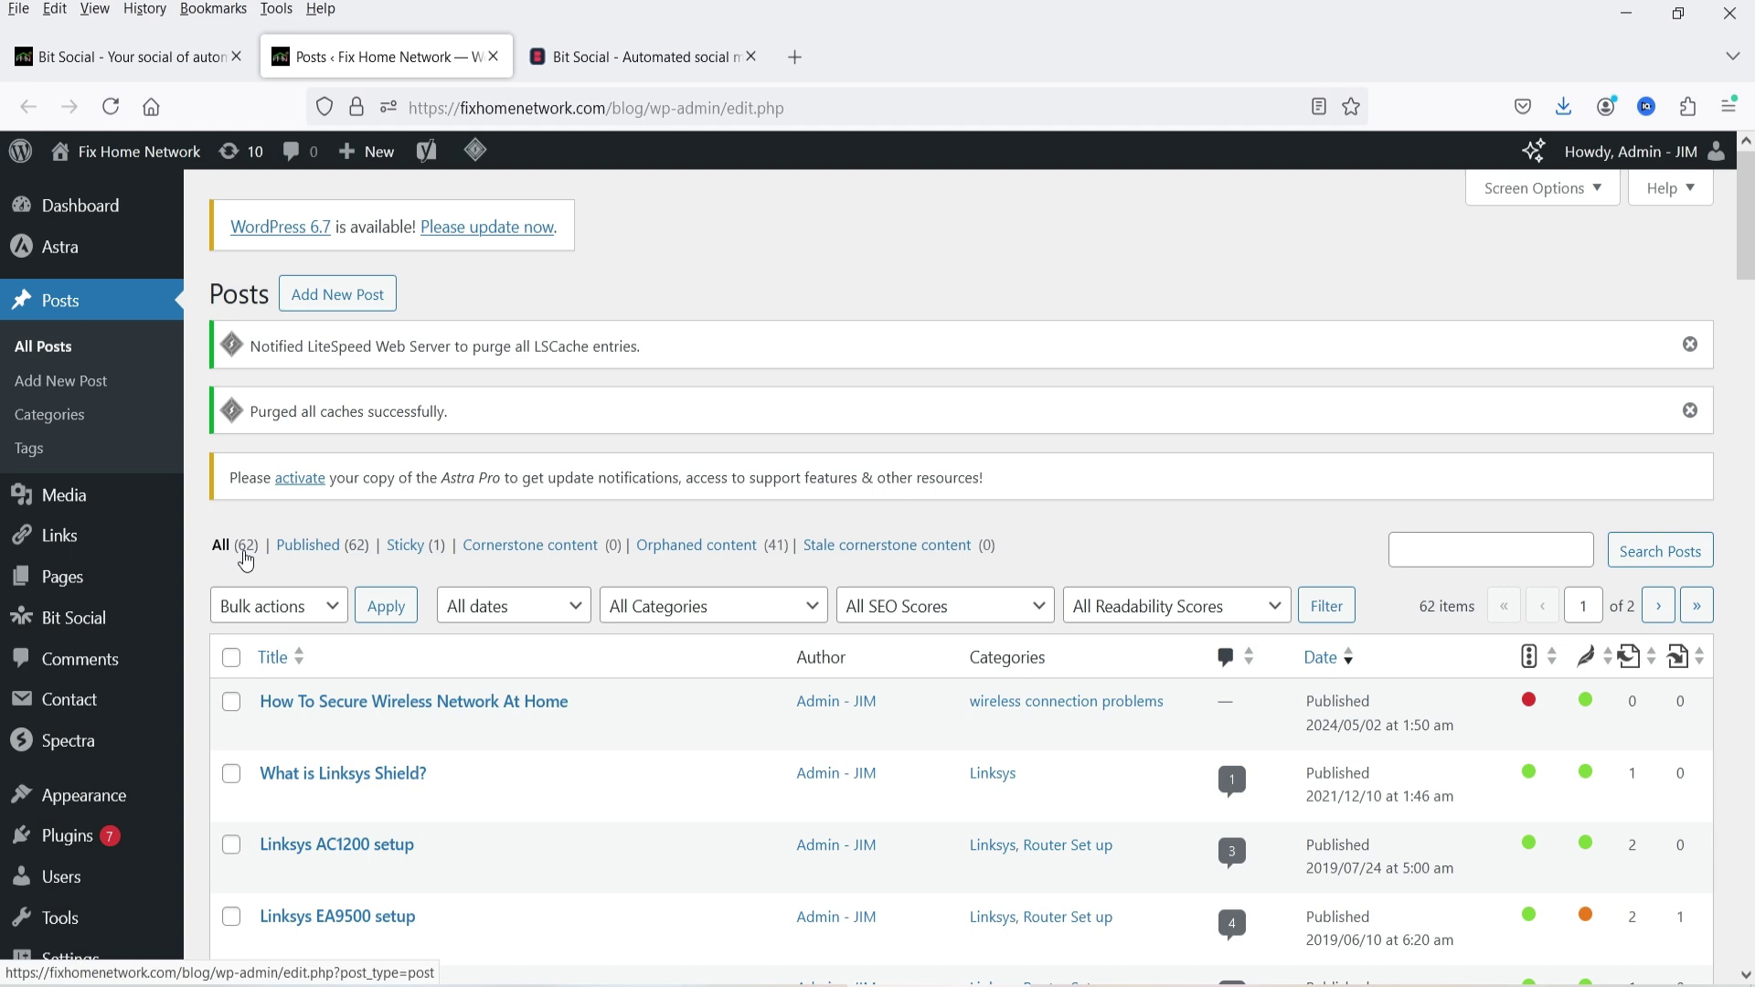
pyautogui.scroll(-3, 902, 664)
pyautogui.click(78, 60)
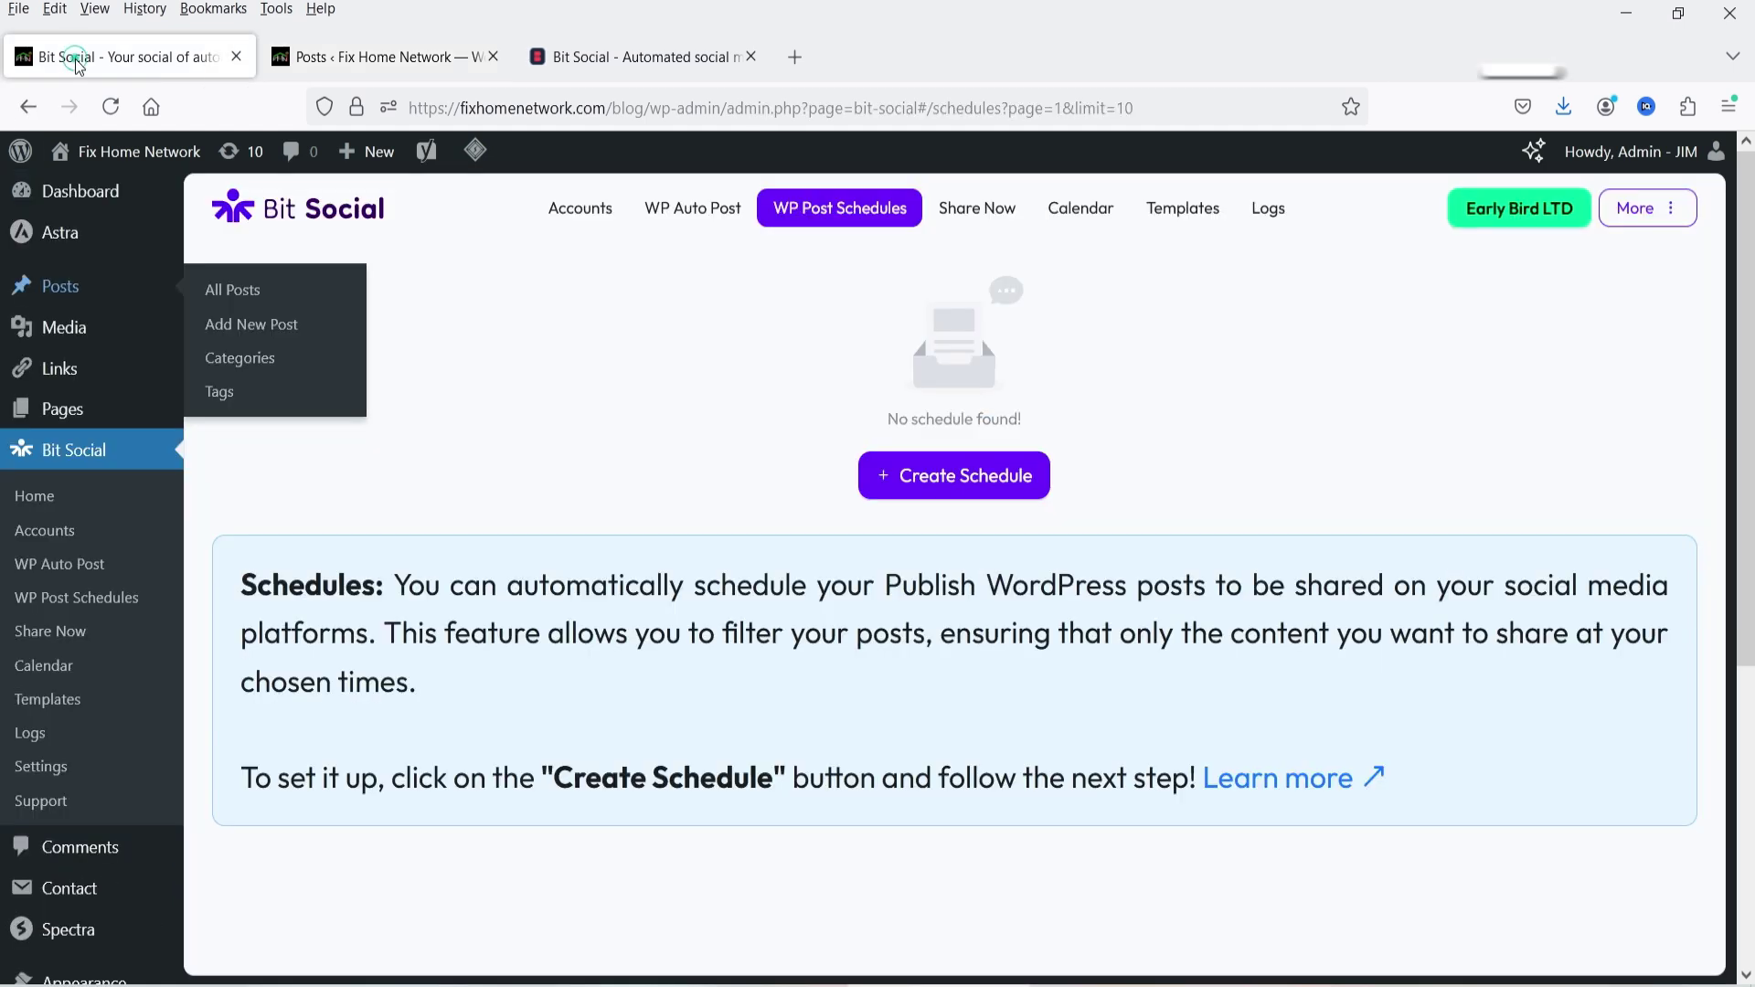
# Start creating a new post schedule and name it "Social Sharing"
pyautogui.click(971, 478)
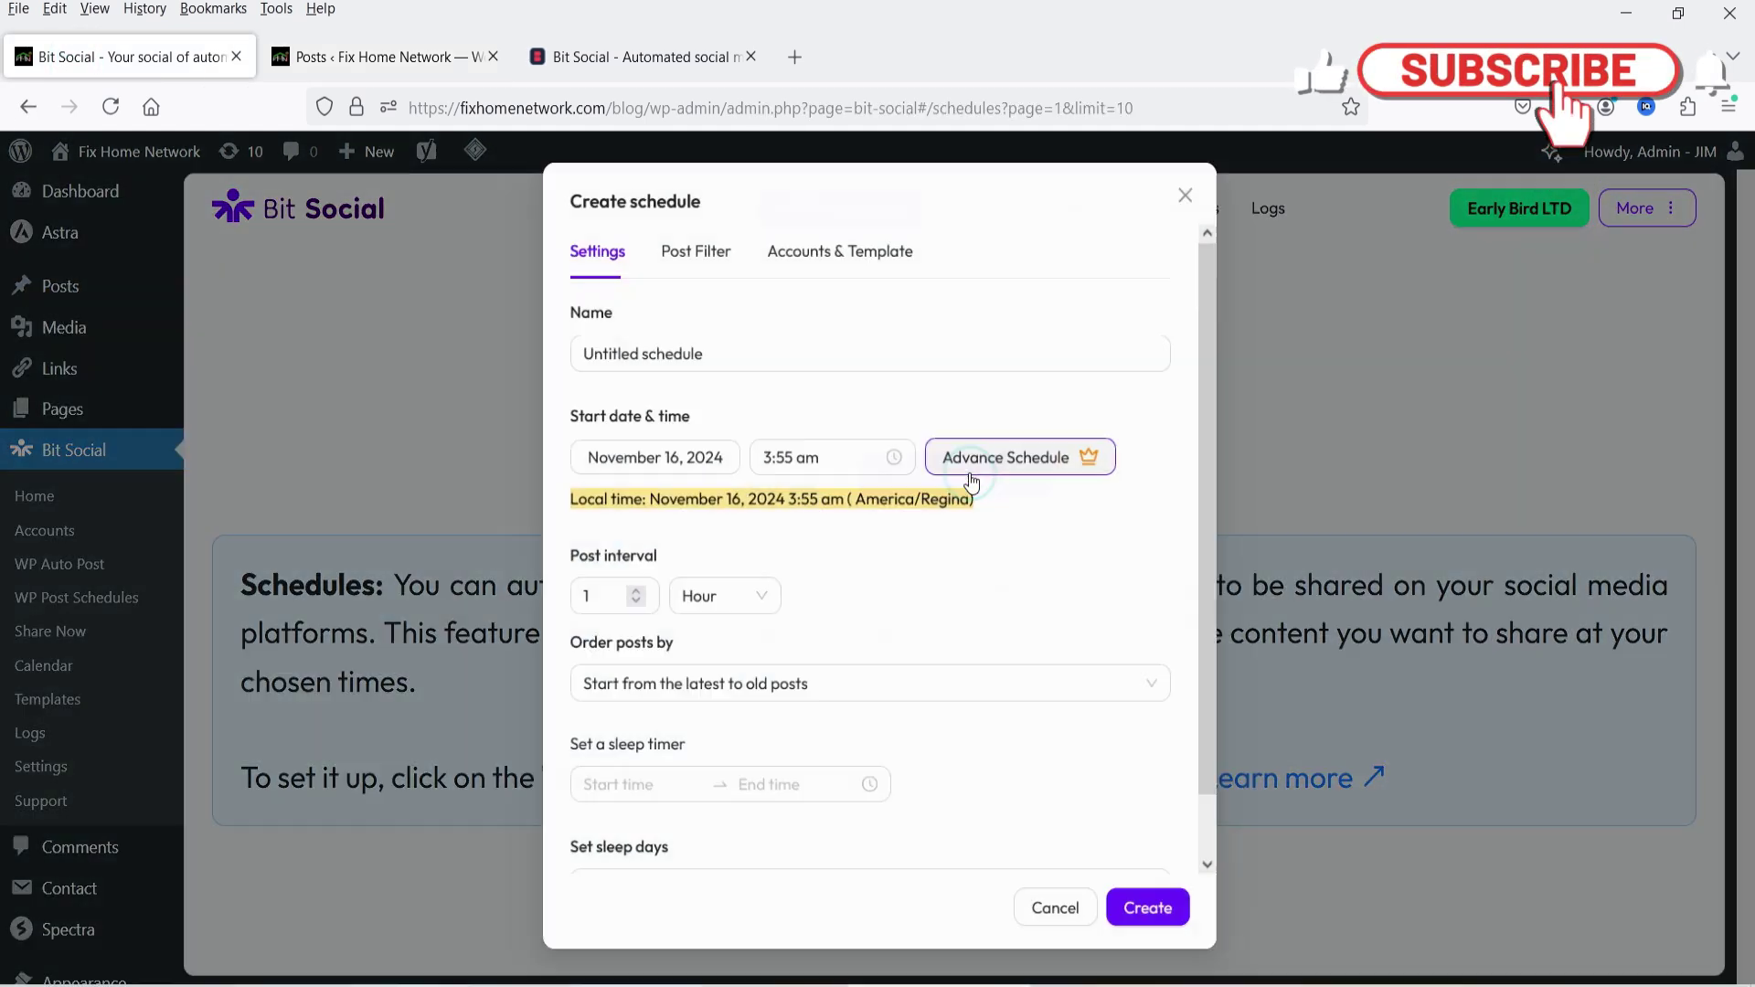
pyautogui.tripleClick(751, 353)
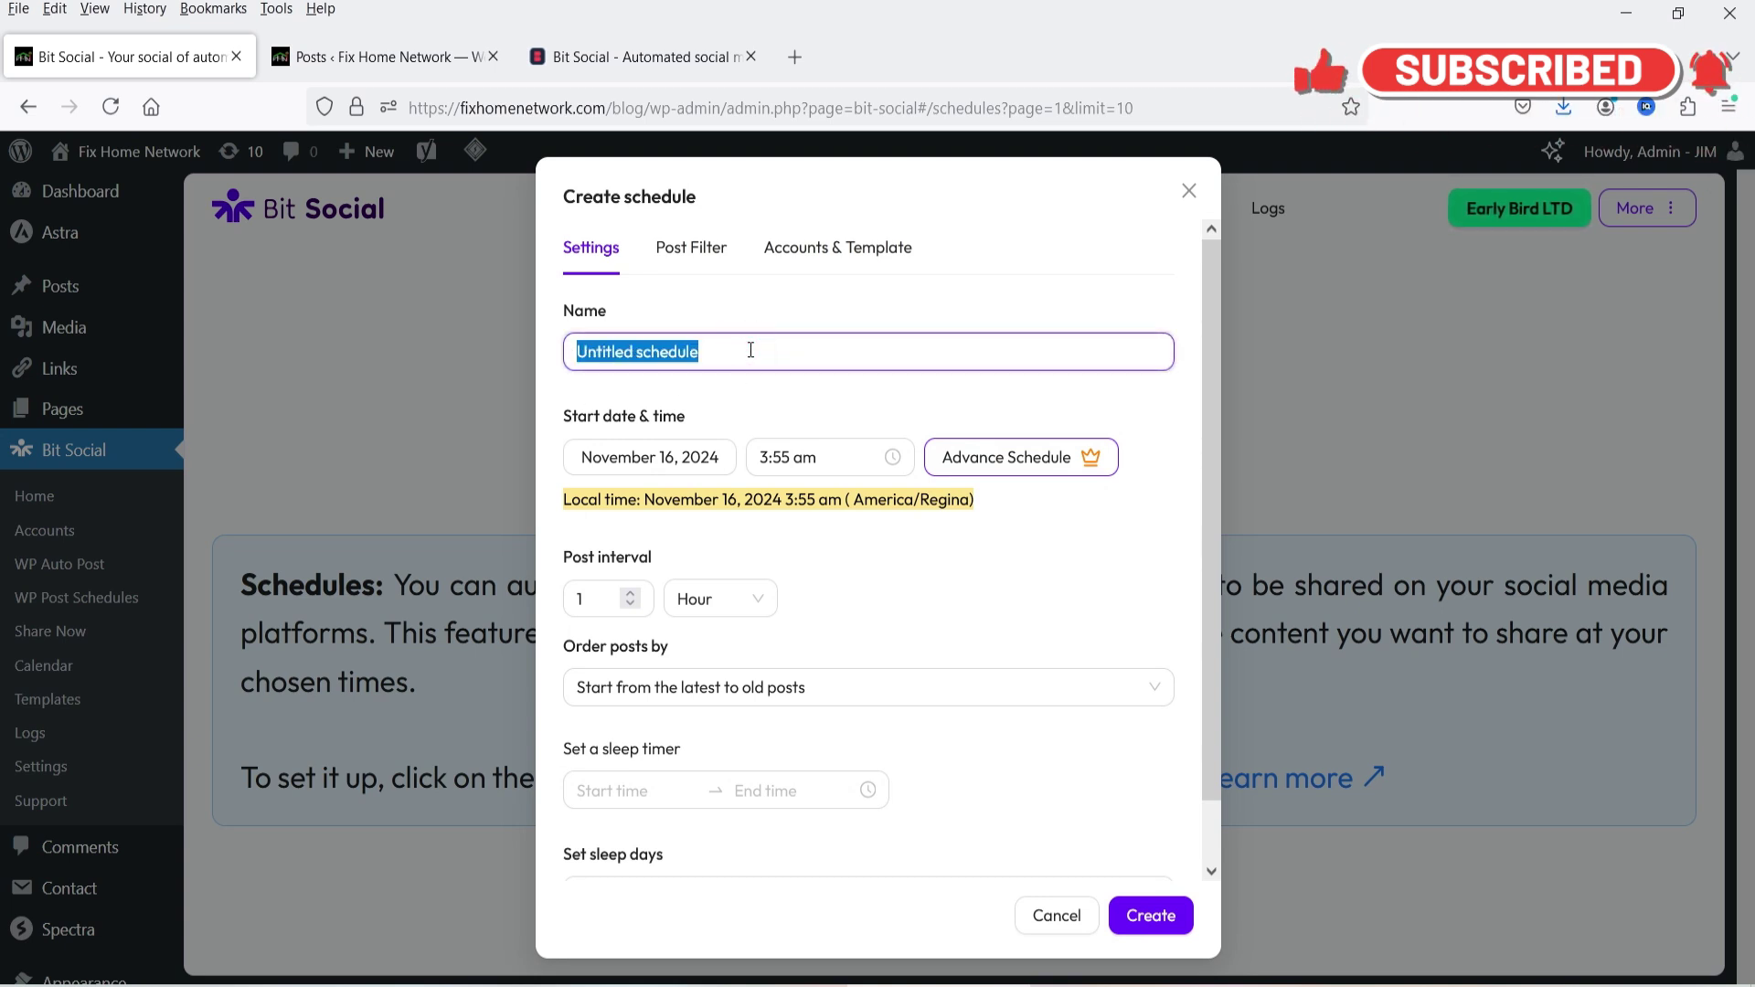
pyautogui.write('Social Sharing')
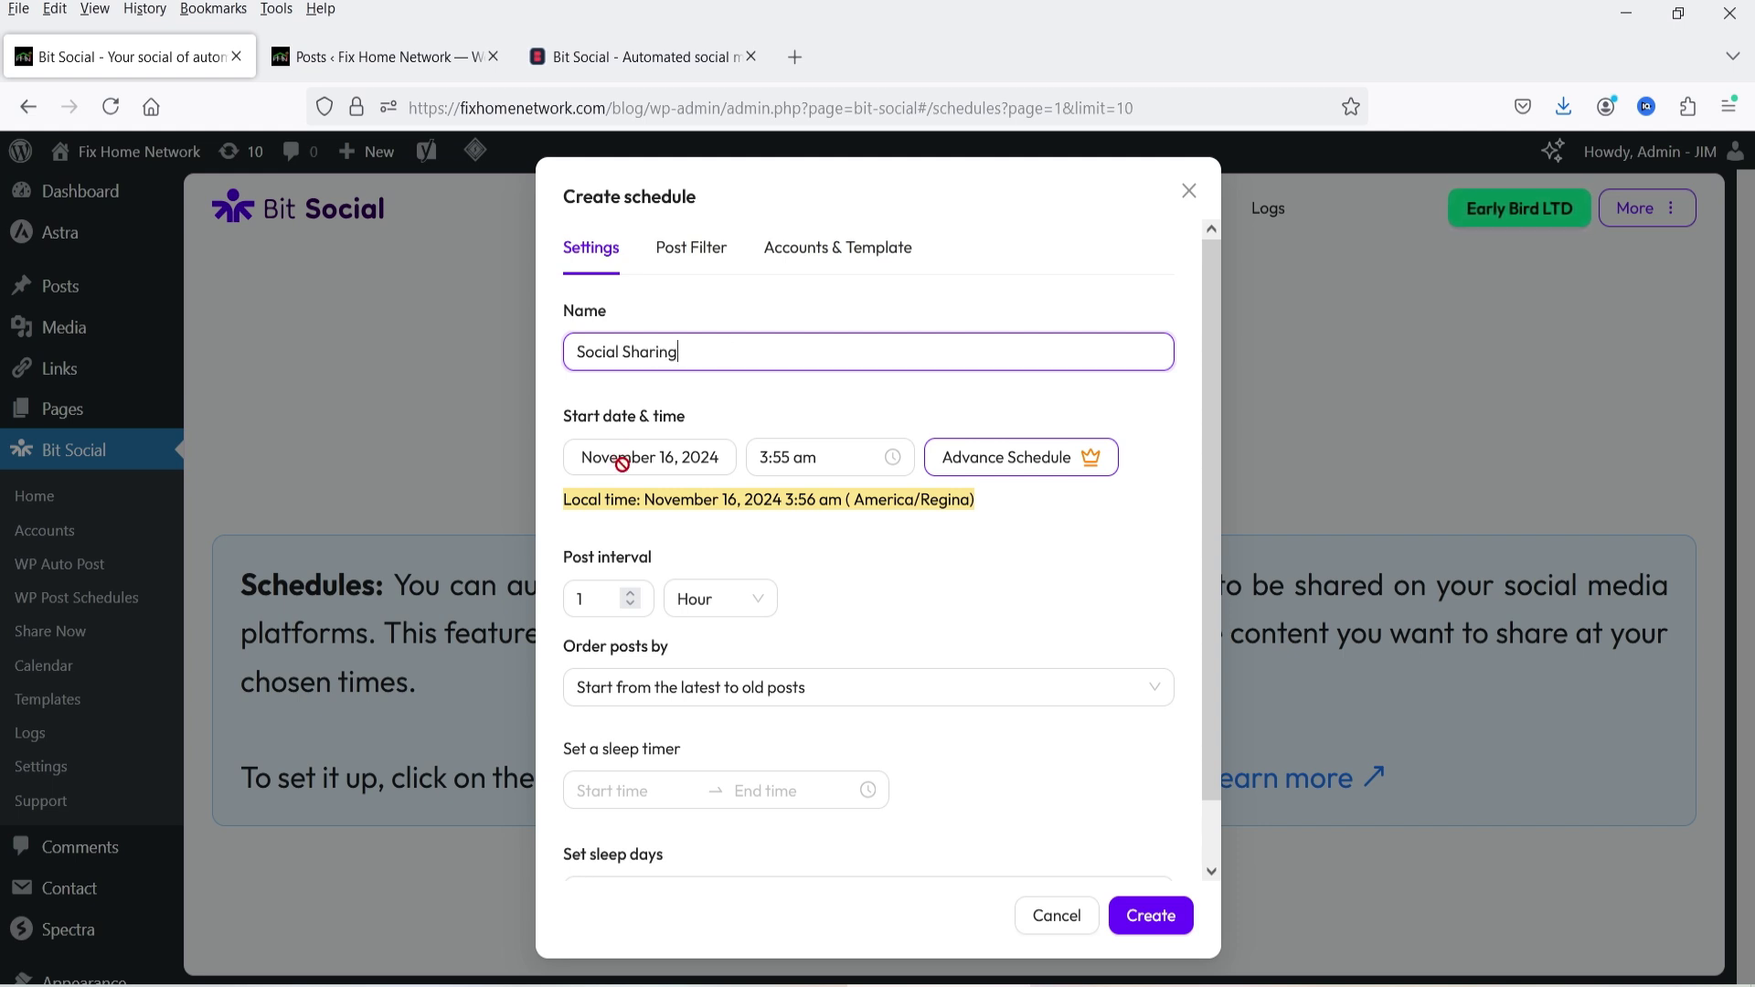
# Set the schedule's start time to 5:55 pm
pyautogui.click(814, 457)
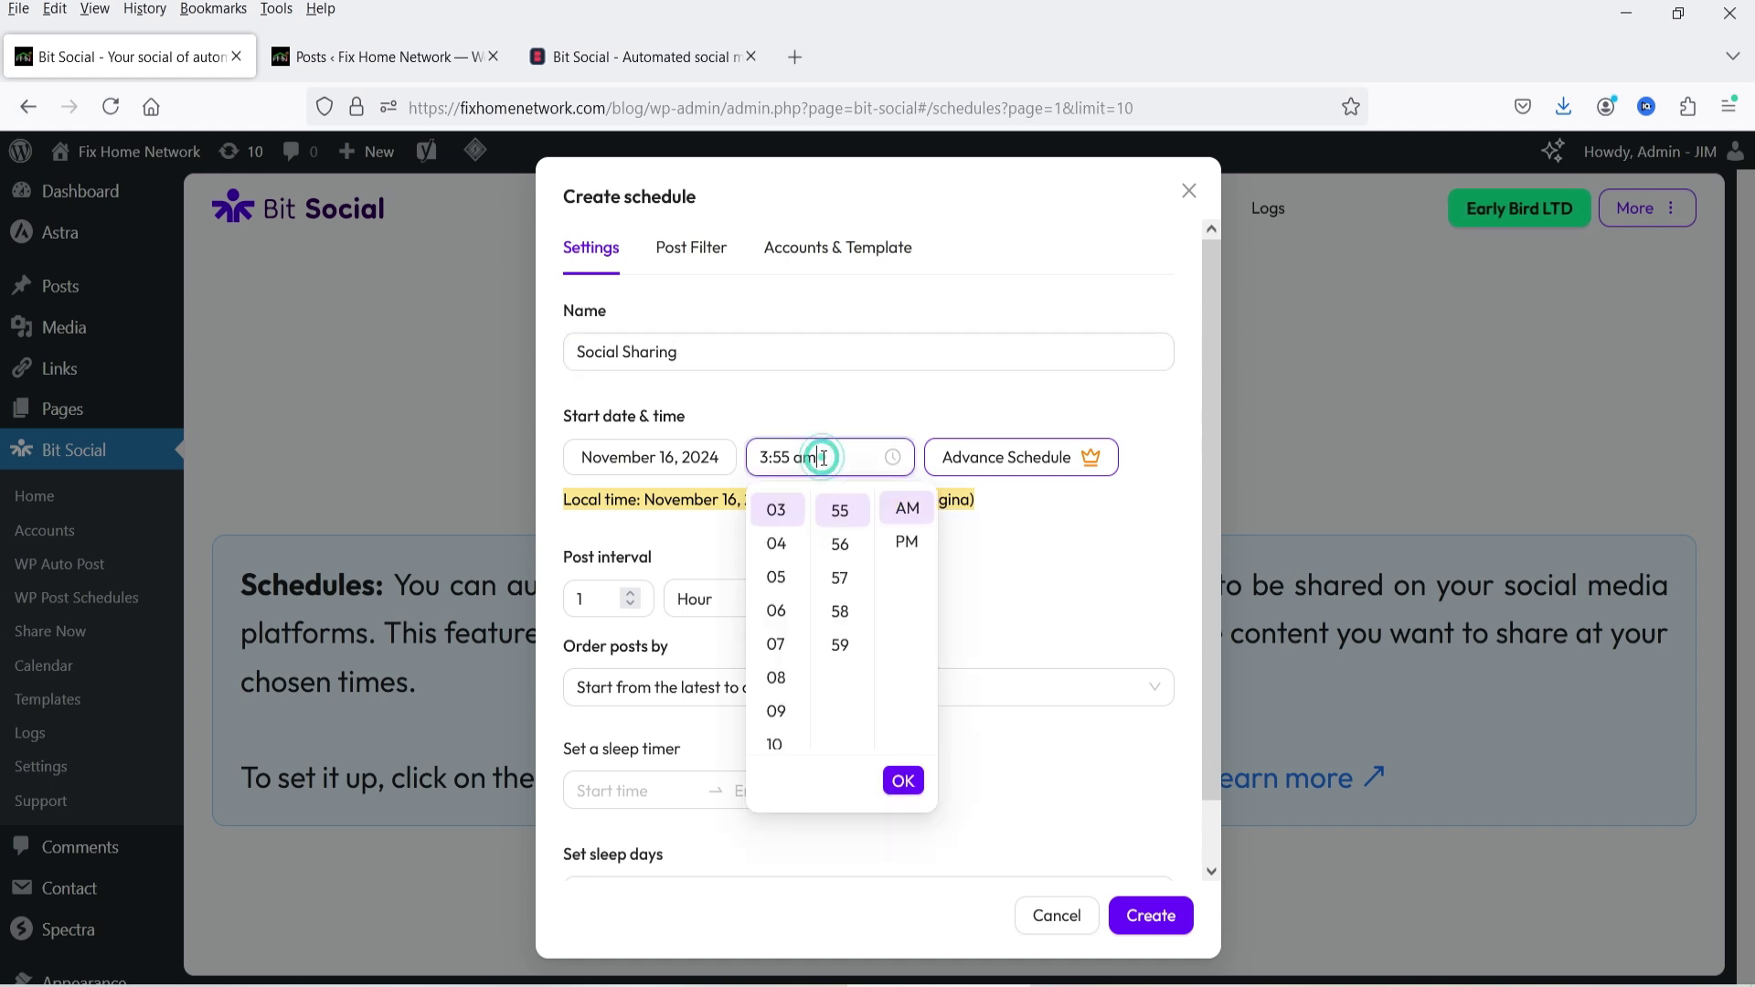
pyautogui.click(777, 578)
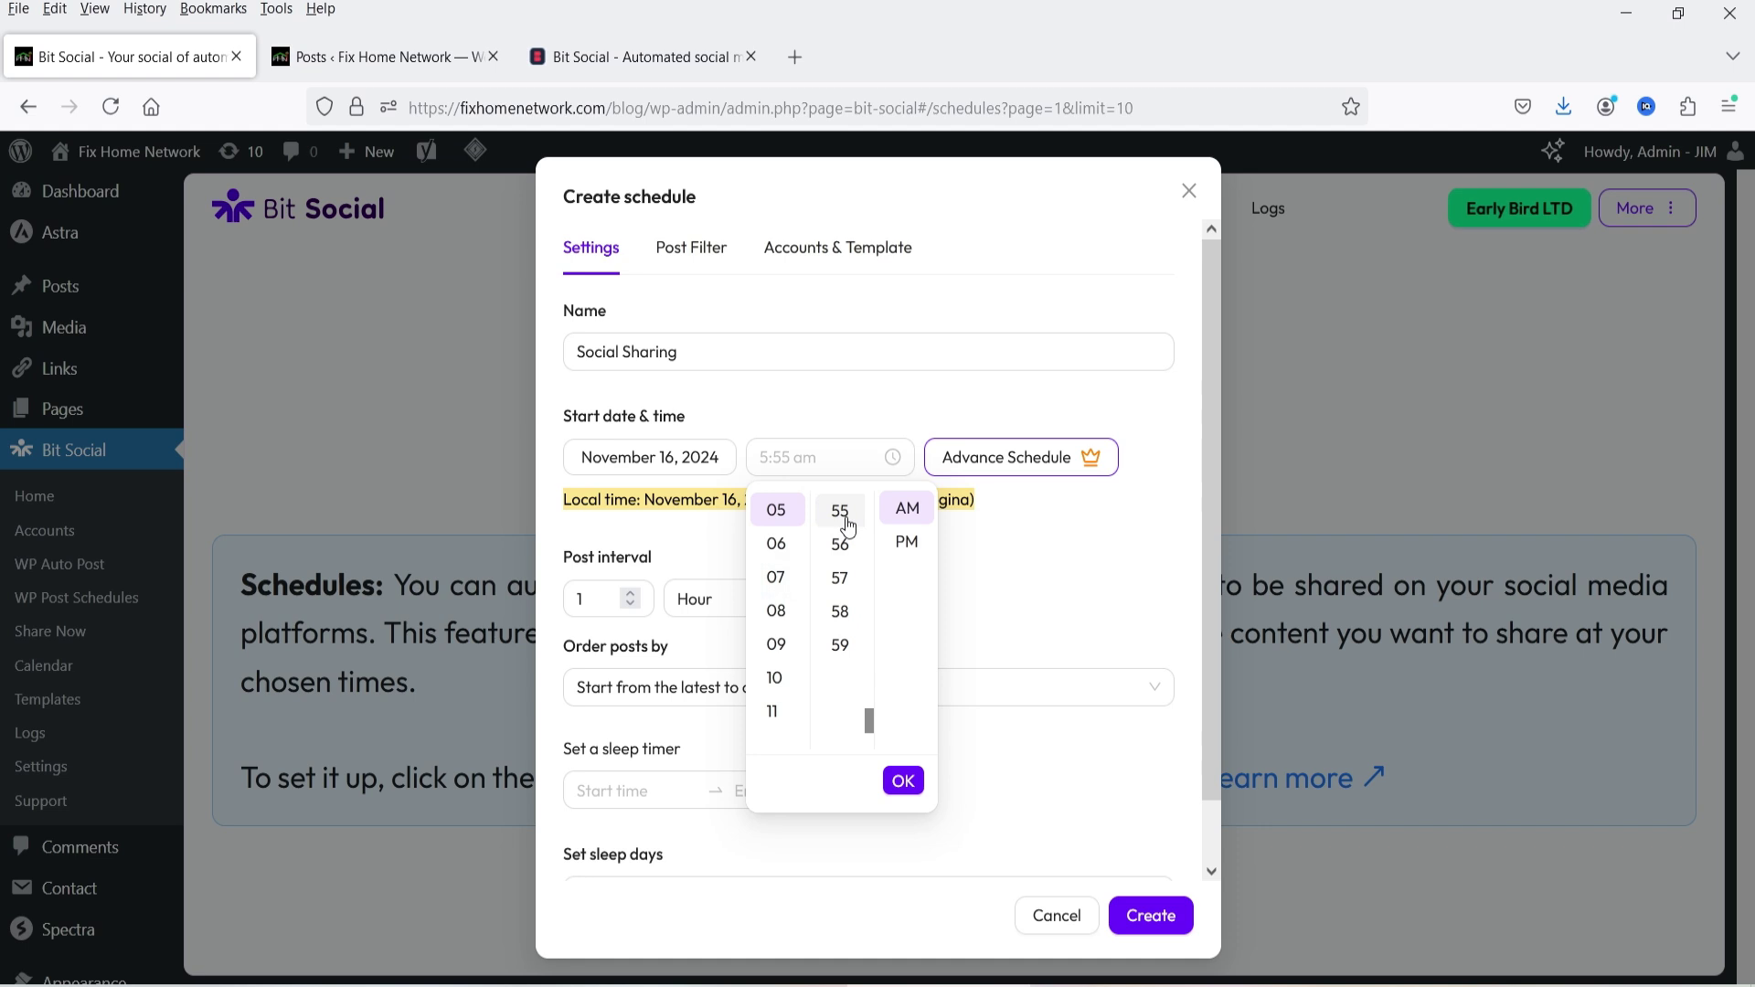
pyautogui.click(847, 521)
pyautogui.click(907, 542)
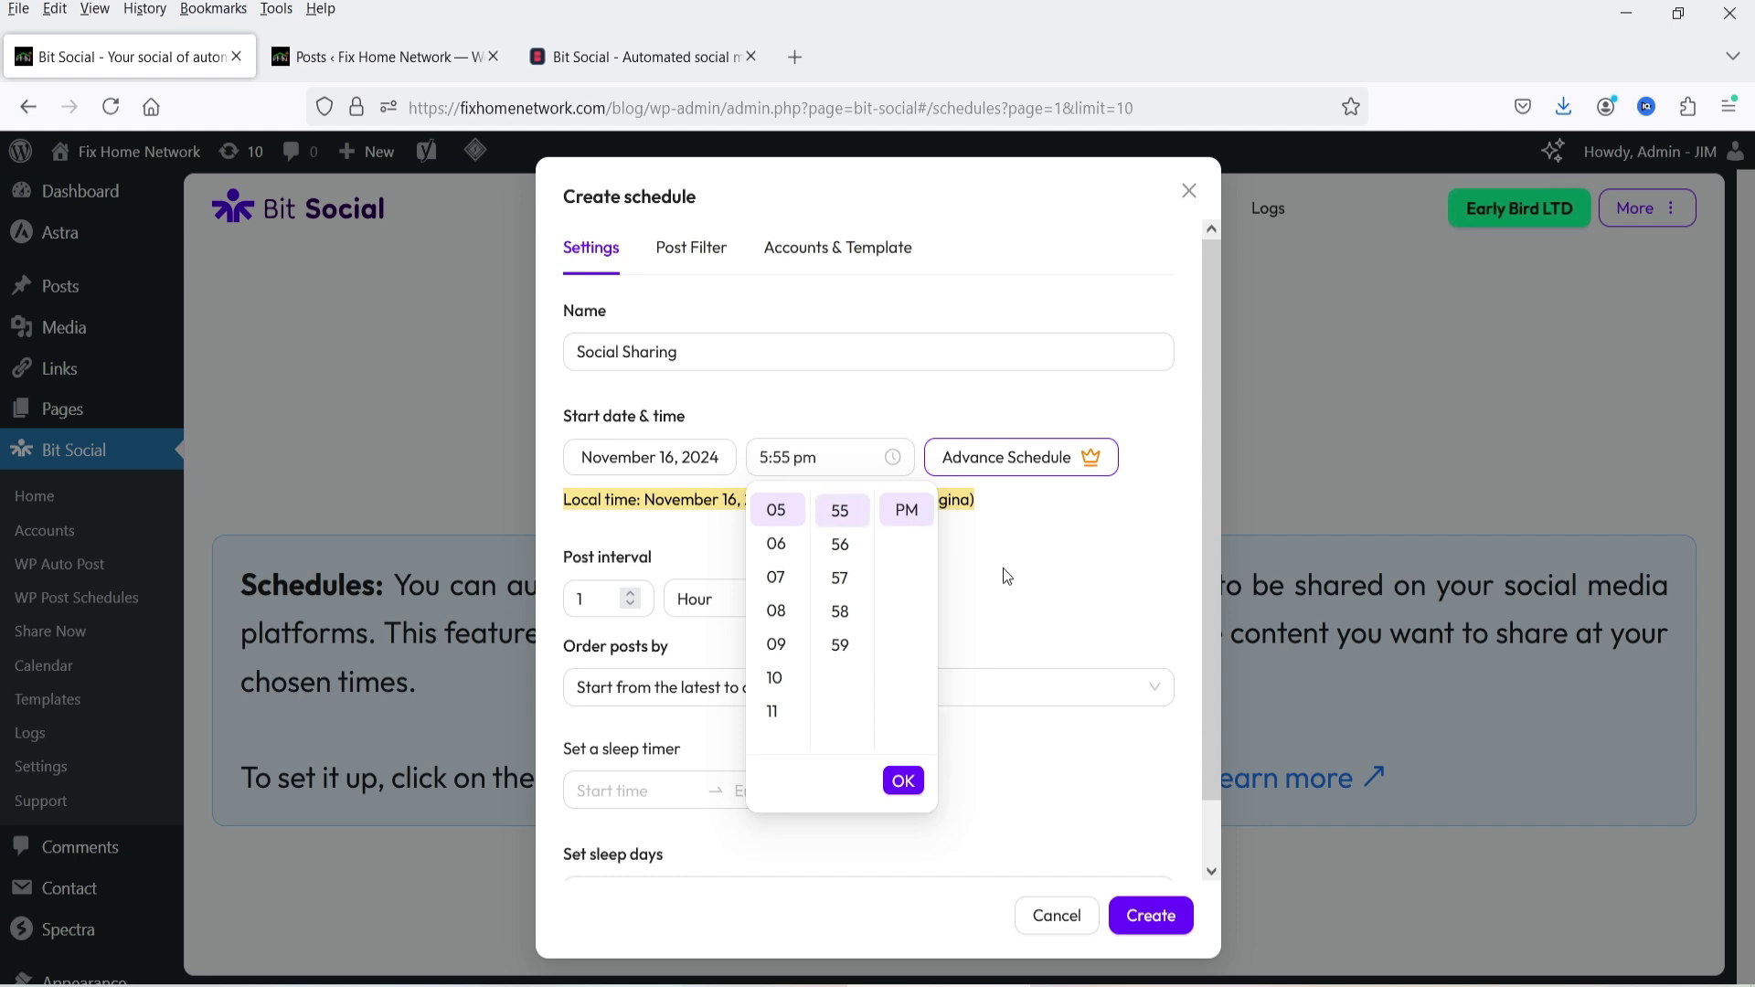
pyautogui.click(1016, 568)
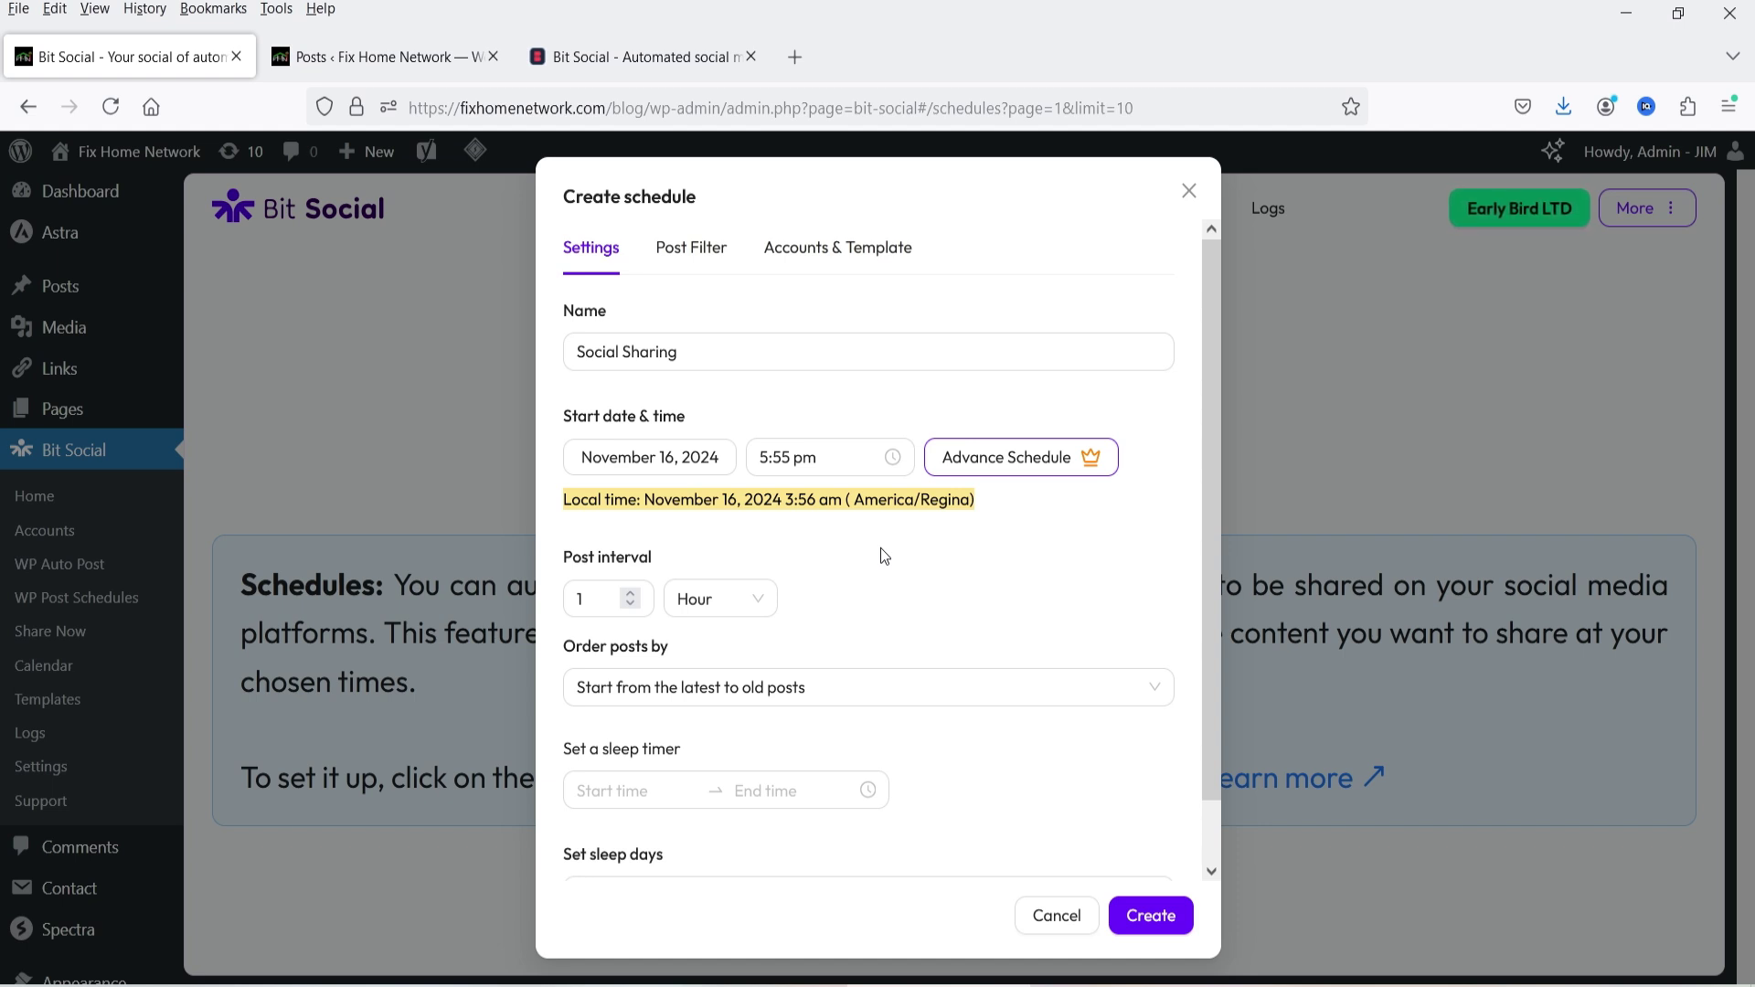
# Set the schedule's post interval to 30 minutes
pyautogui.click(719, 598)
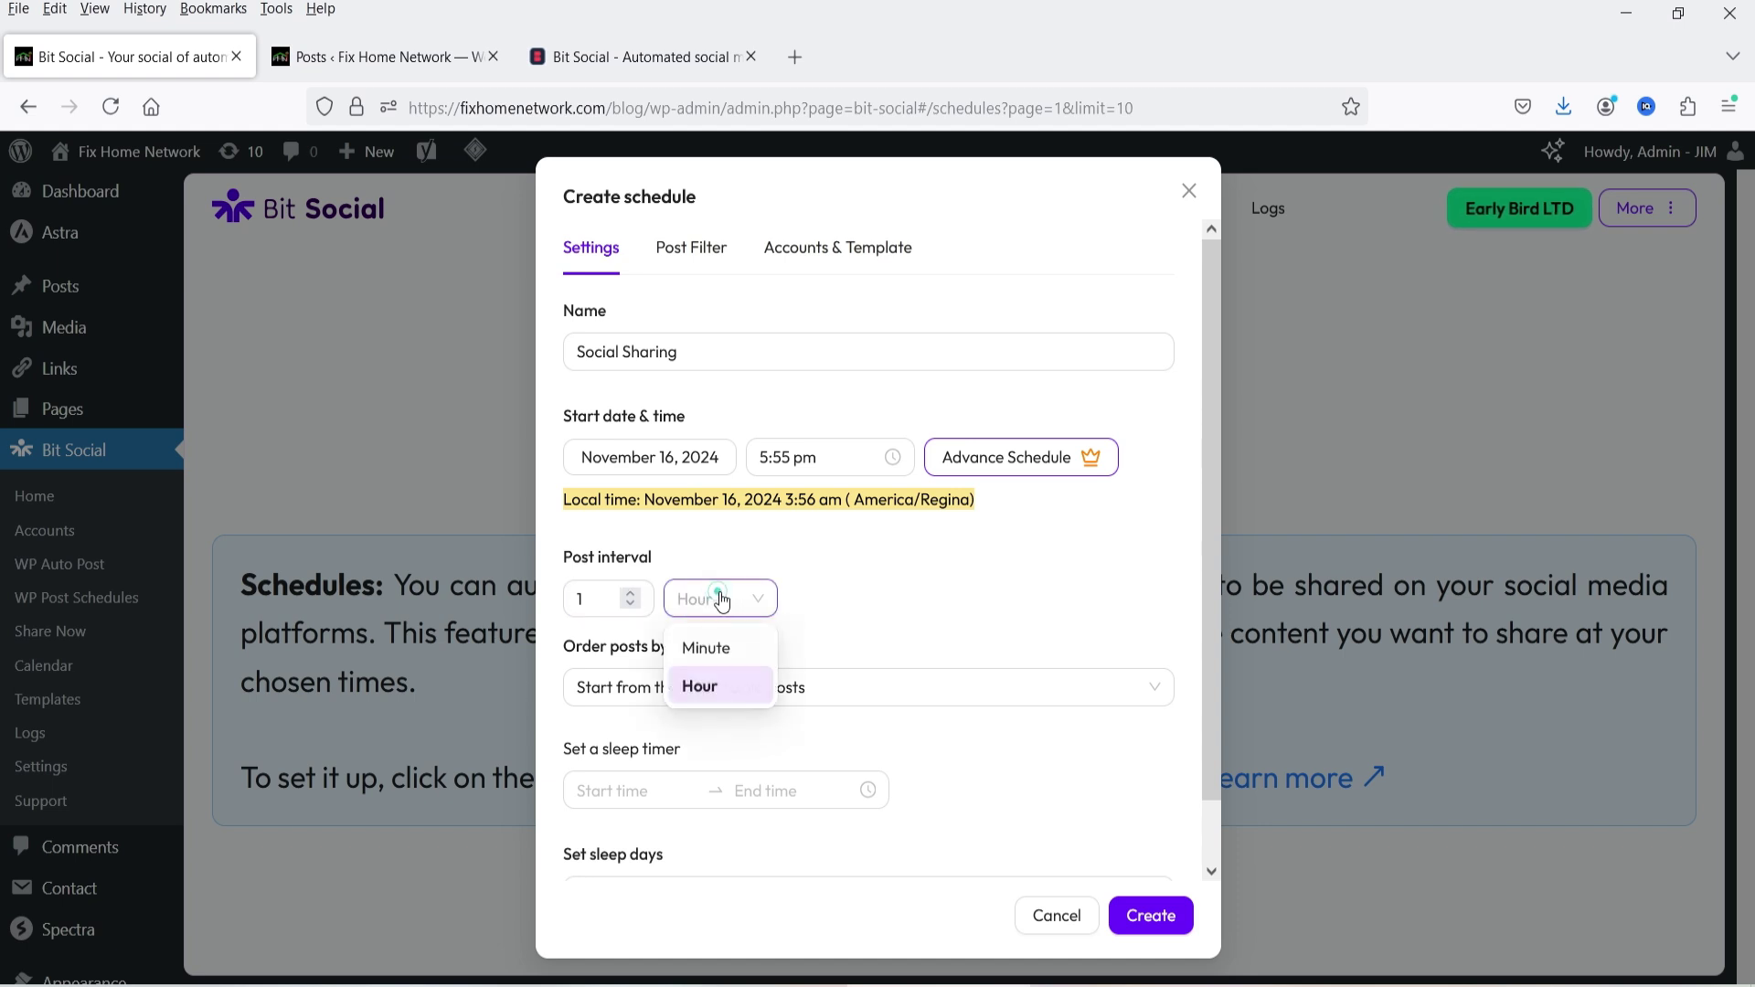
pyautogui.click(722, 646)
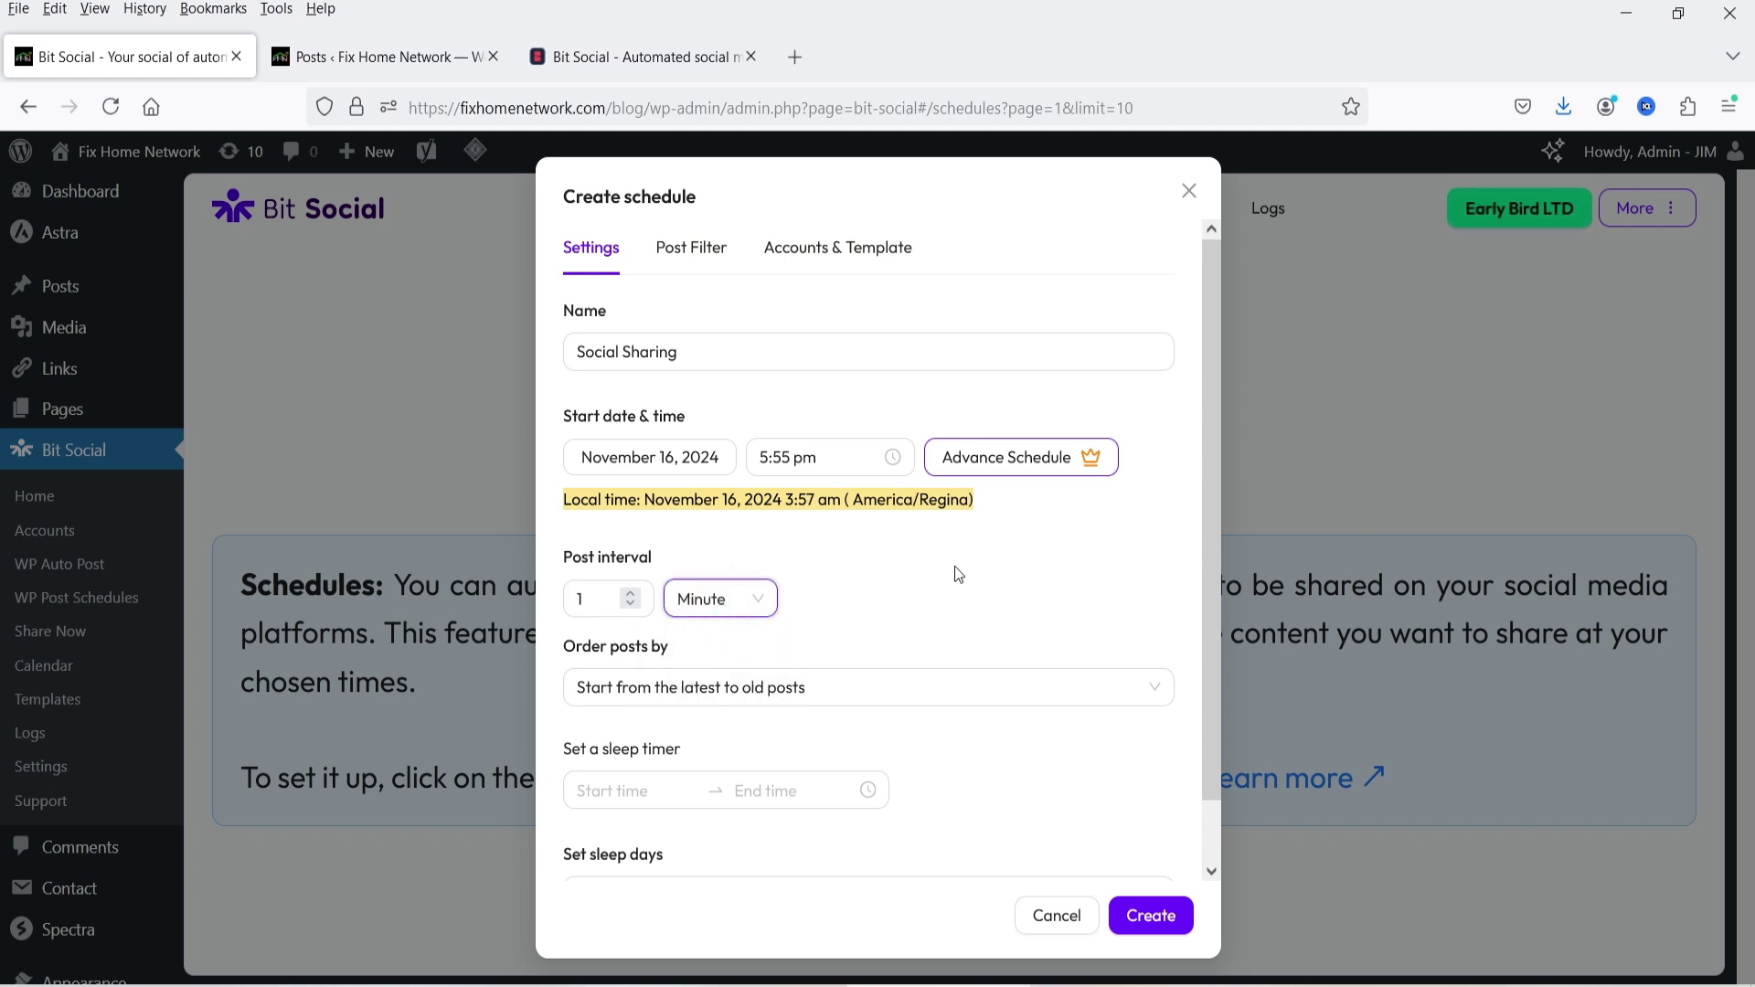
pyautogui.doubleClick(585, 599)
pyautogui.write('30')
pyautogui.click(748, 549)
# Set the post interval to 1 hour and order the posts randomly without duplicates
pyautogui.moveTo(610, 602); pyautogui.dragTo(526, 598)
pyautogui.write('1')
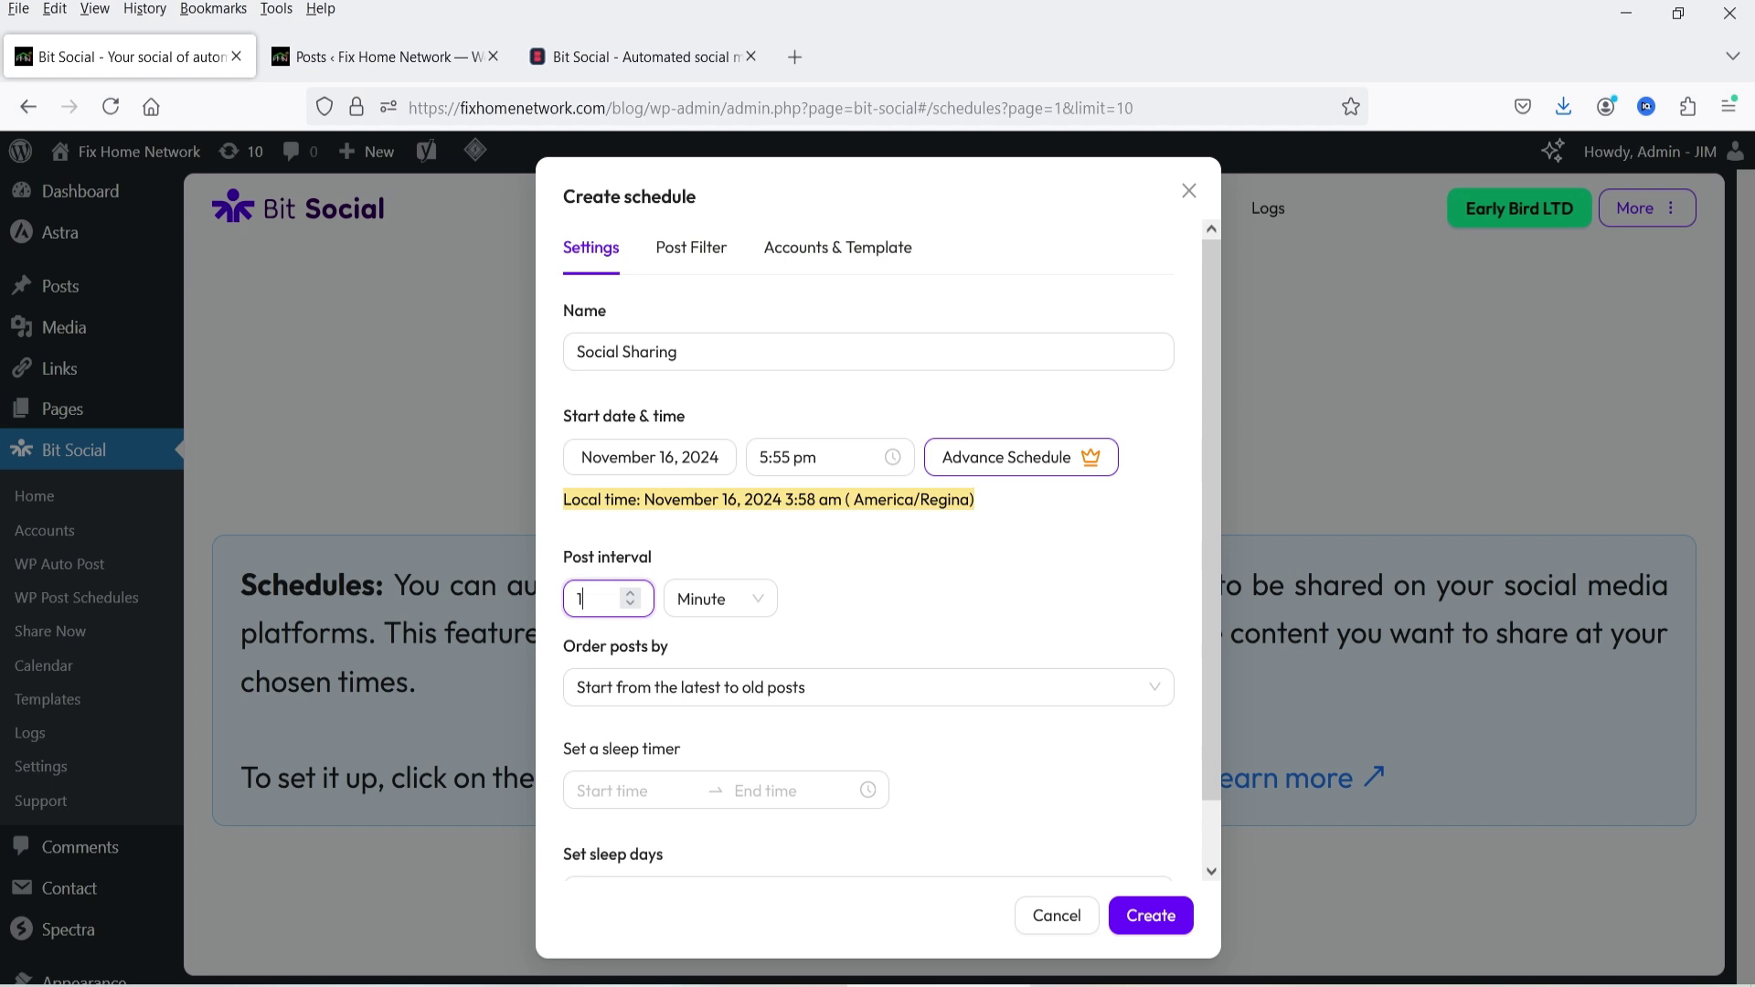
pyautogui.click(698, 600)
pyautogui.click(731, 683)
pyautogui.click(860, 559)
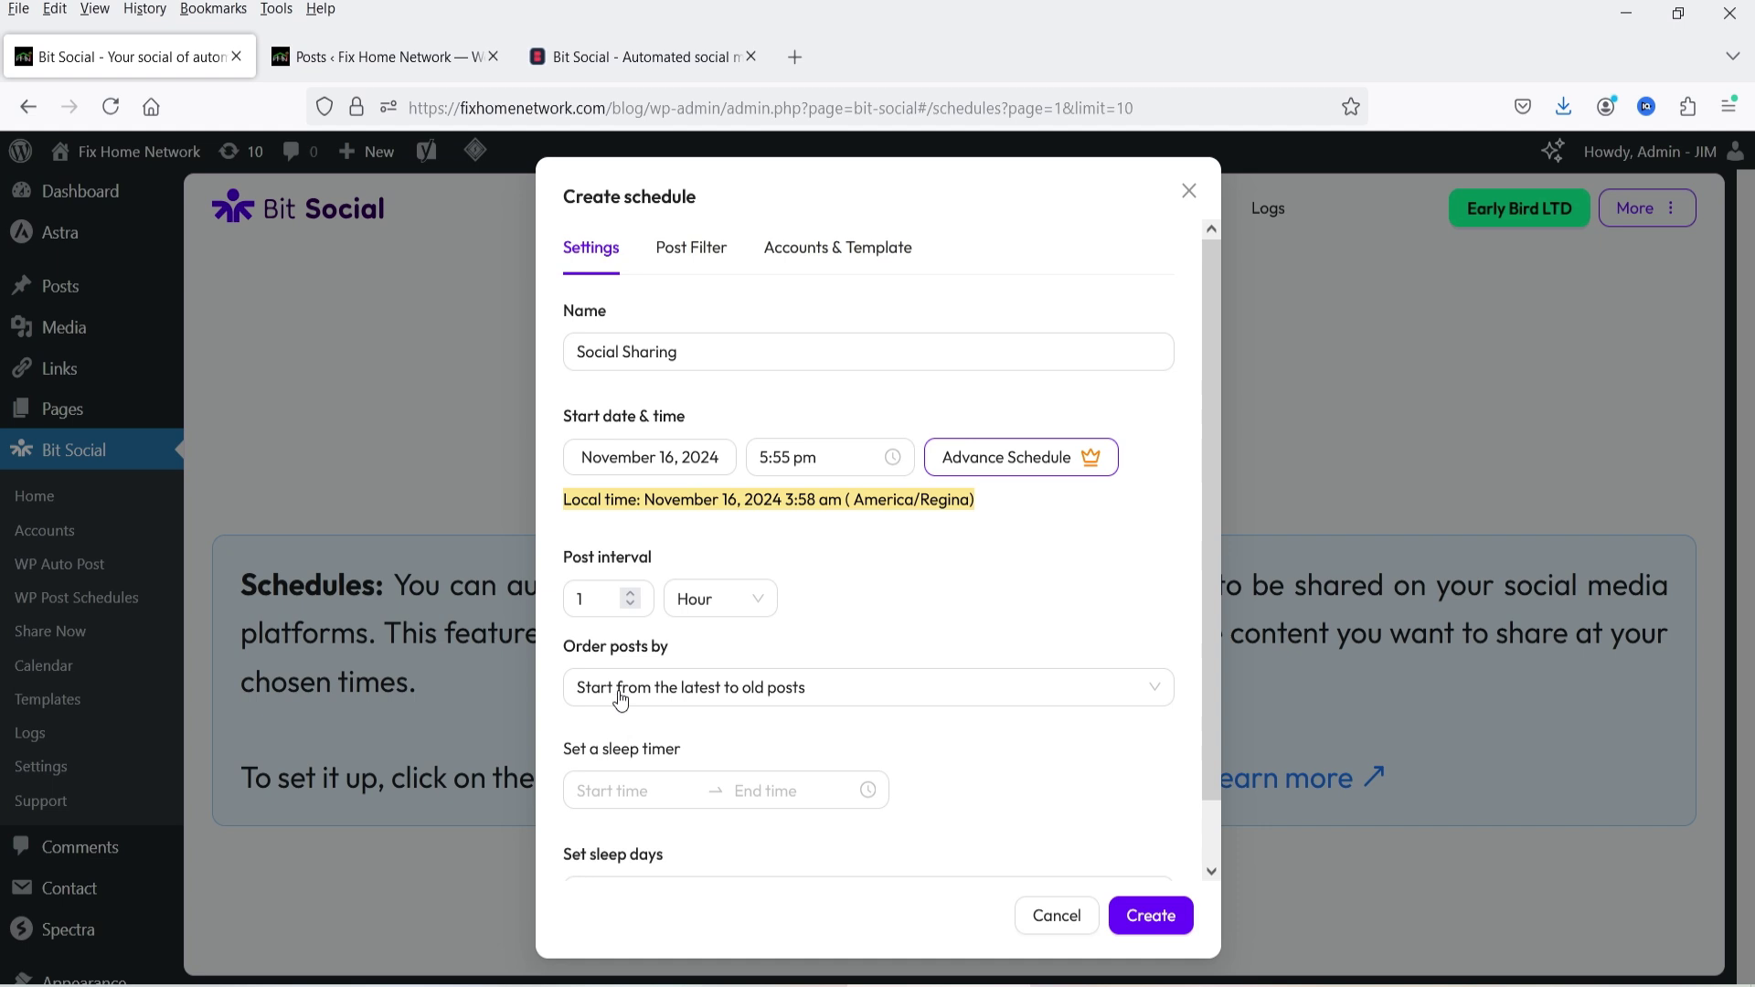
pyautogui.click(676, 705)
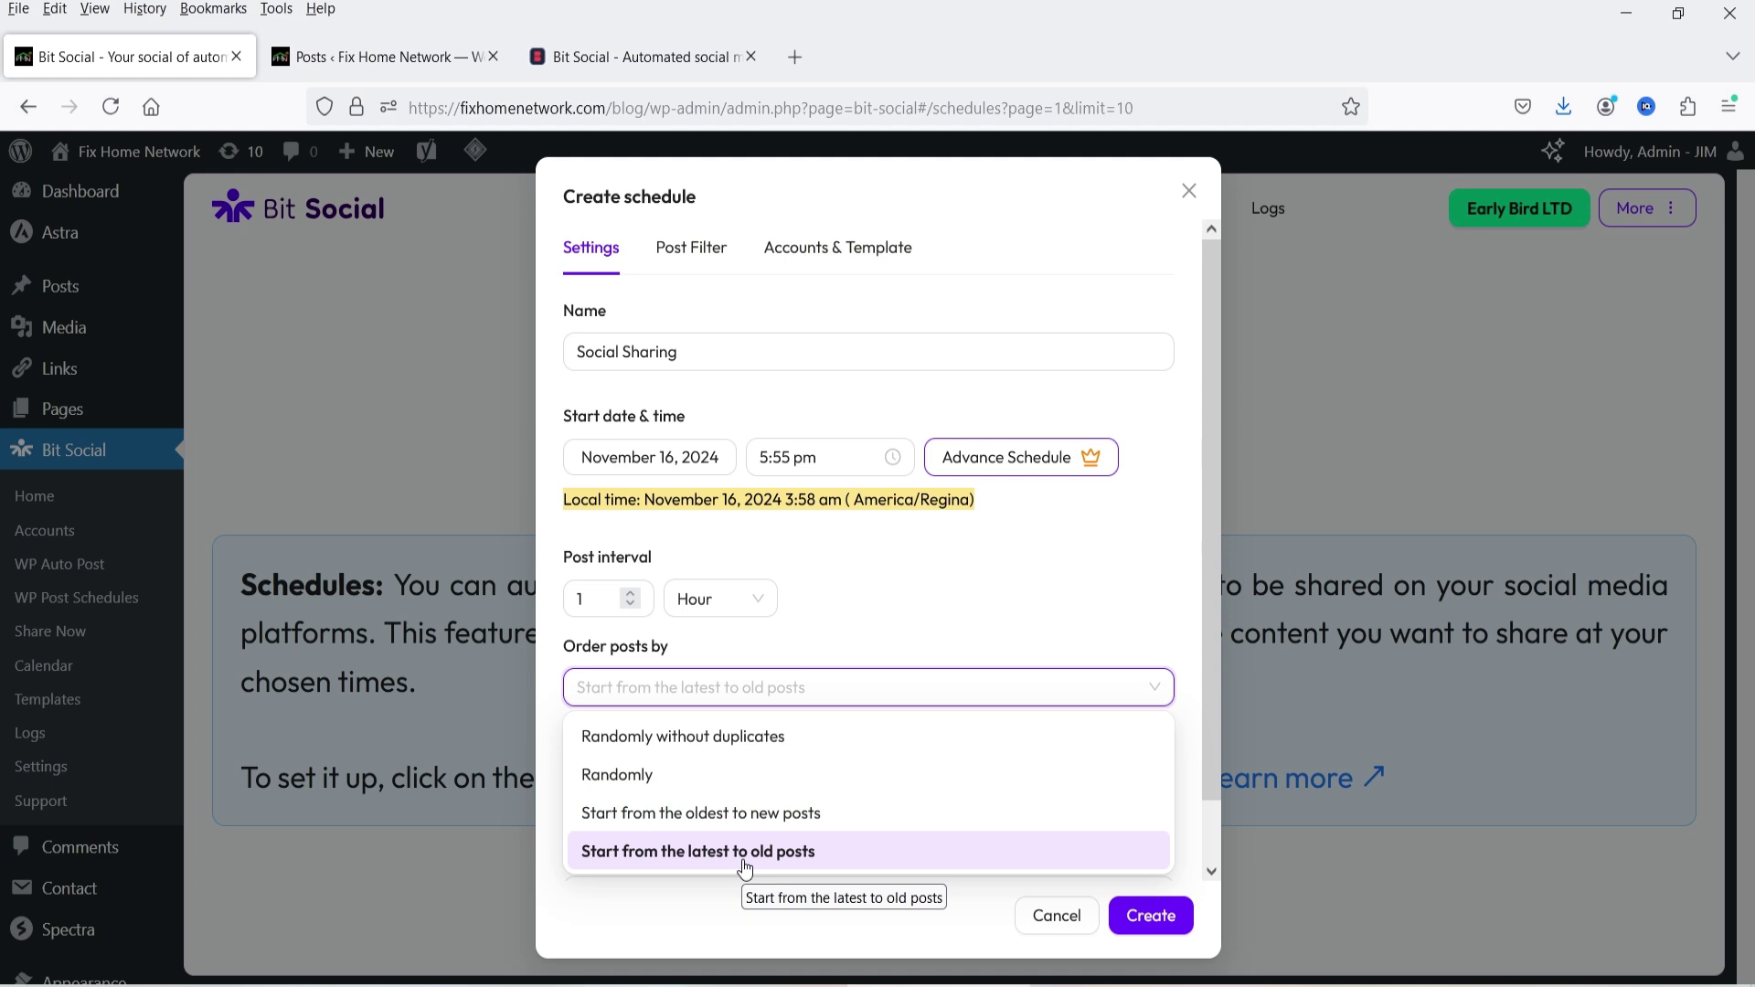
pyautogui.click(768, 739)
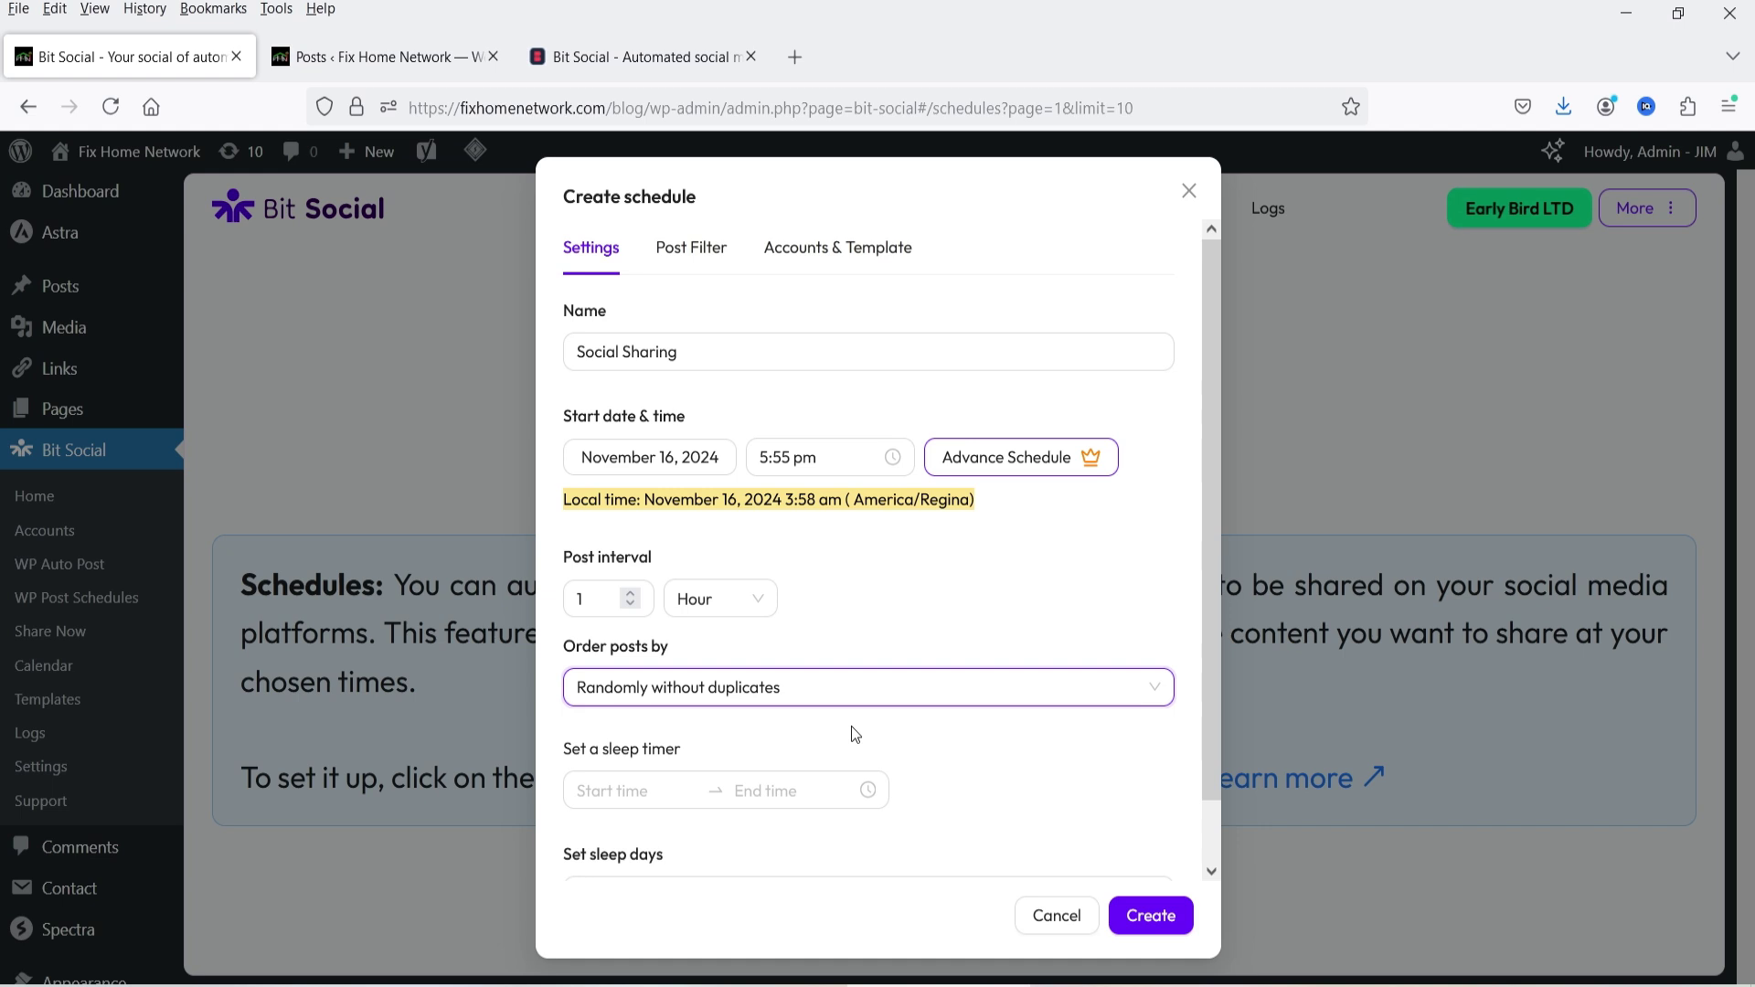
# Set the schedule's sleep timer to run from 21:00 to 08:00
pyautogui.click(654, 788)
pyautogui.scroll(-3, 594, 549)
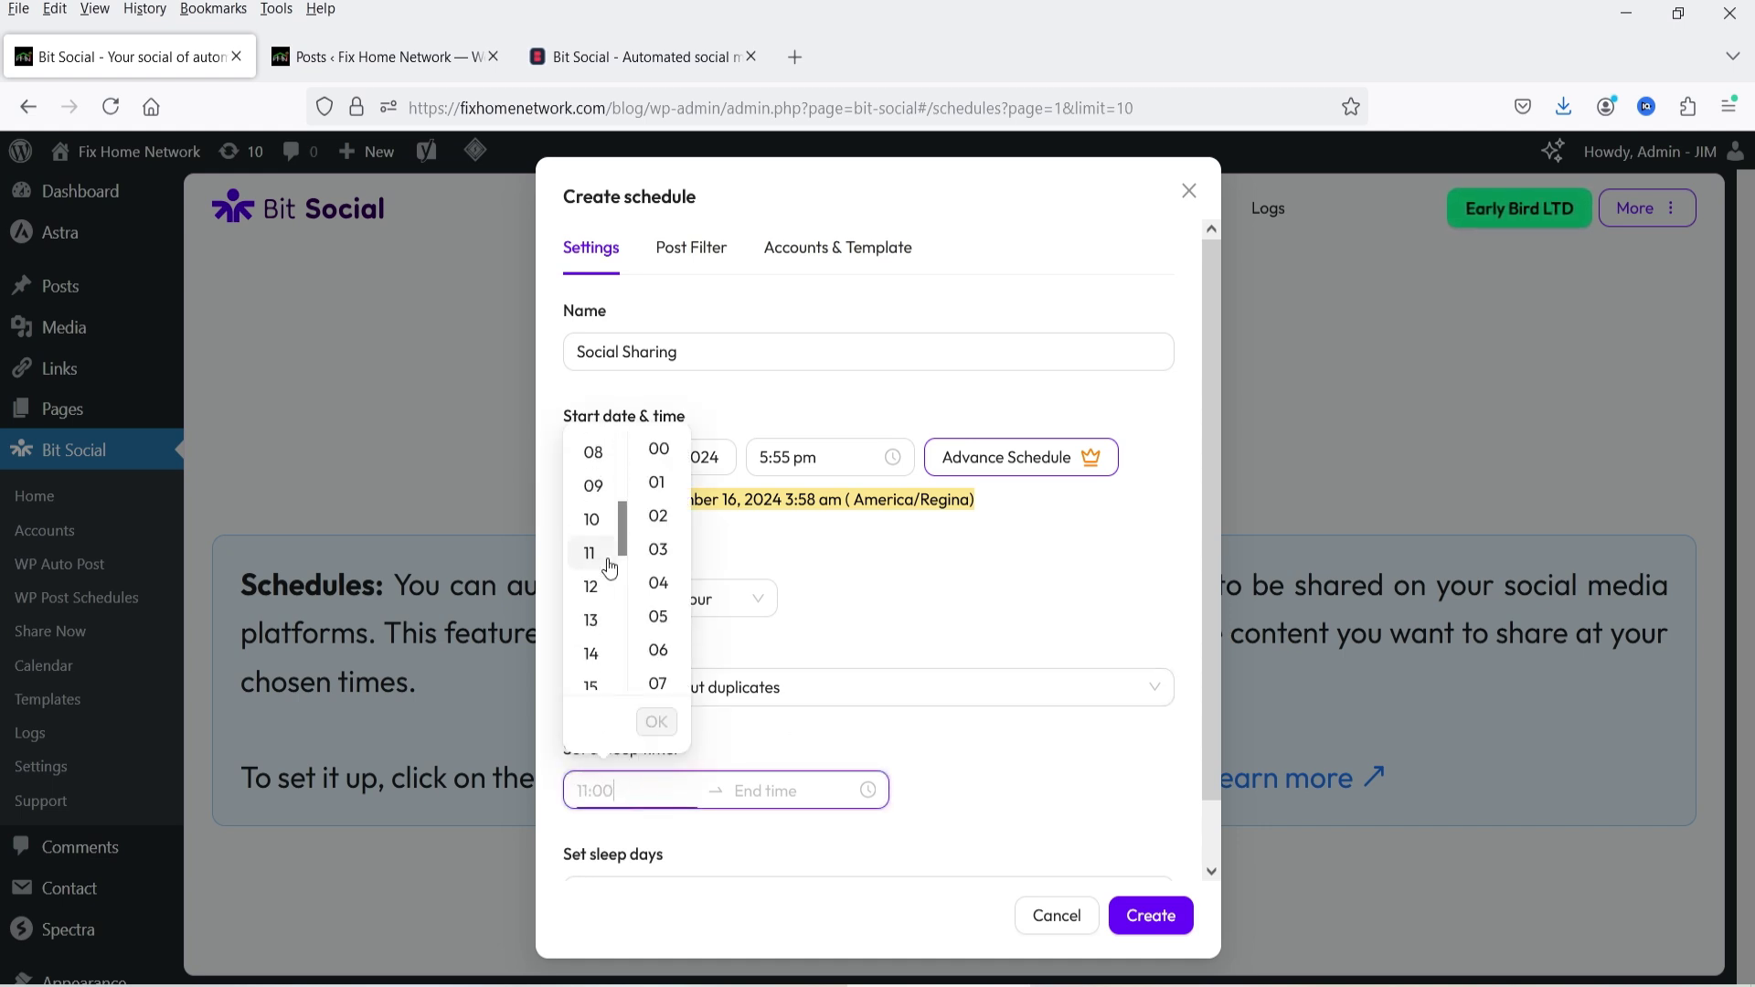
pyautogui.click(596, 488)
pyautogui.scroll(-5, 592, 566)
pyautogui.click(590, 583)
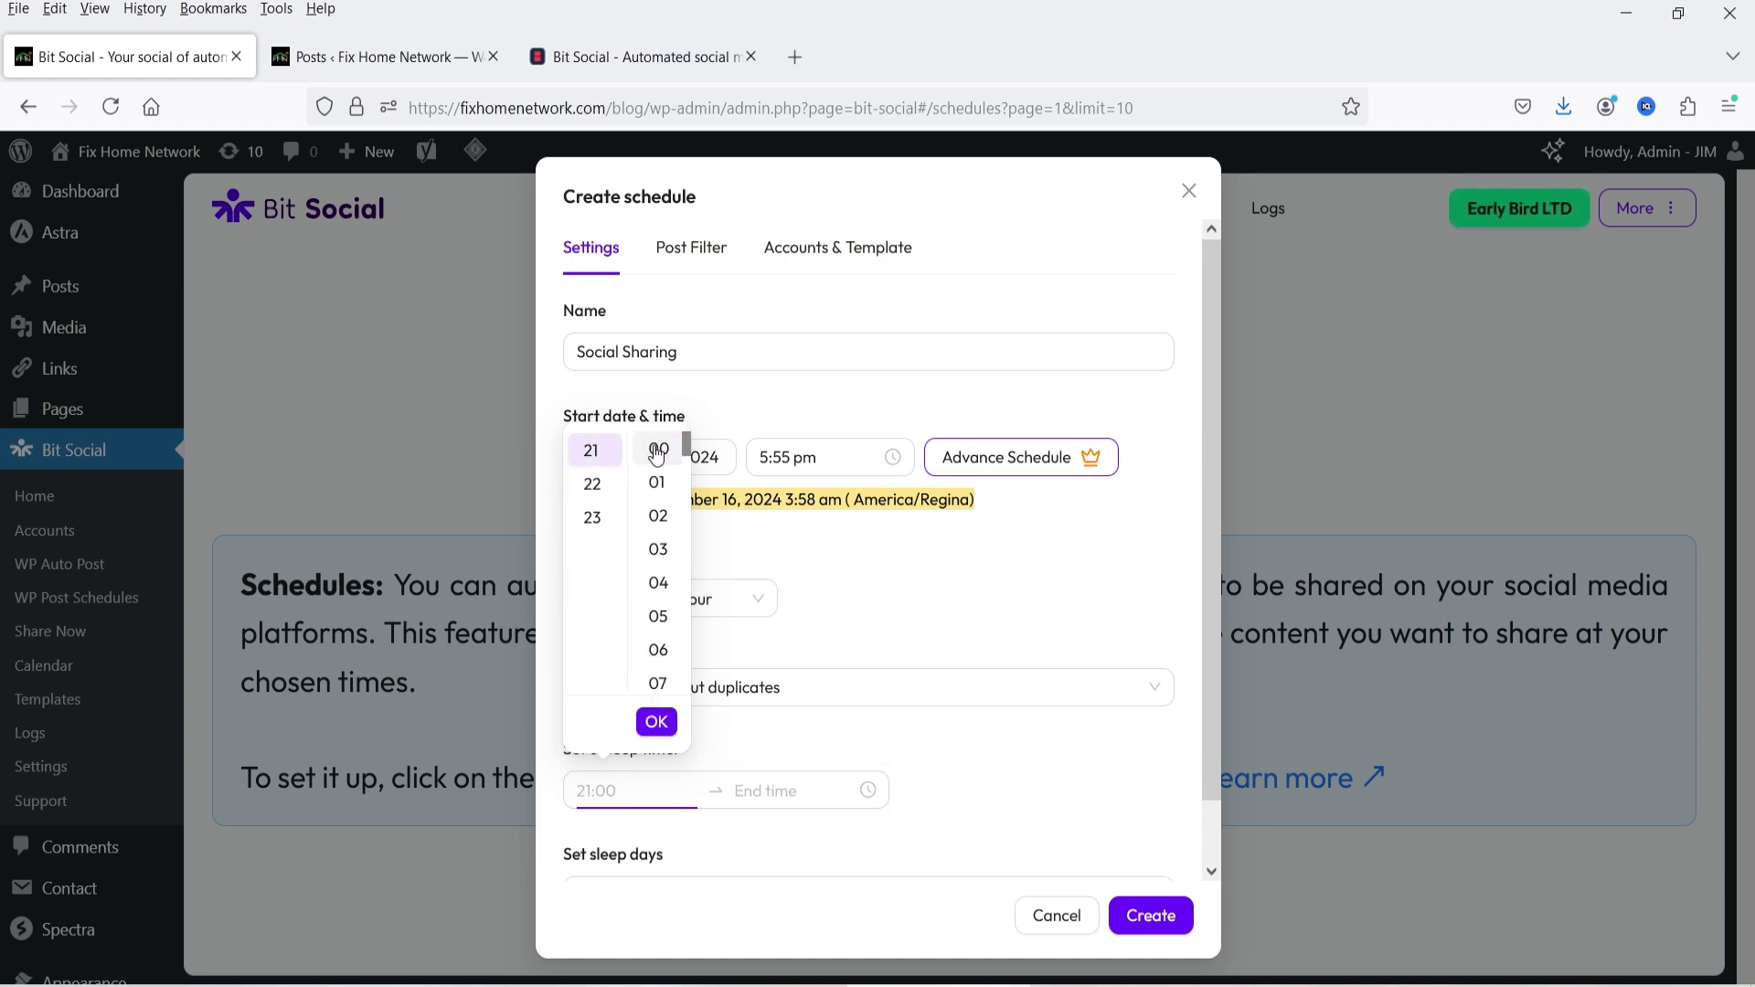
pyautogui.click(657, 722)
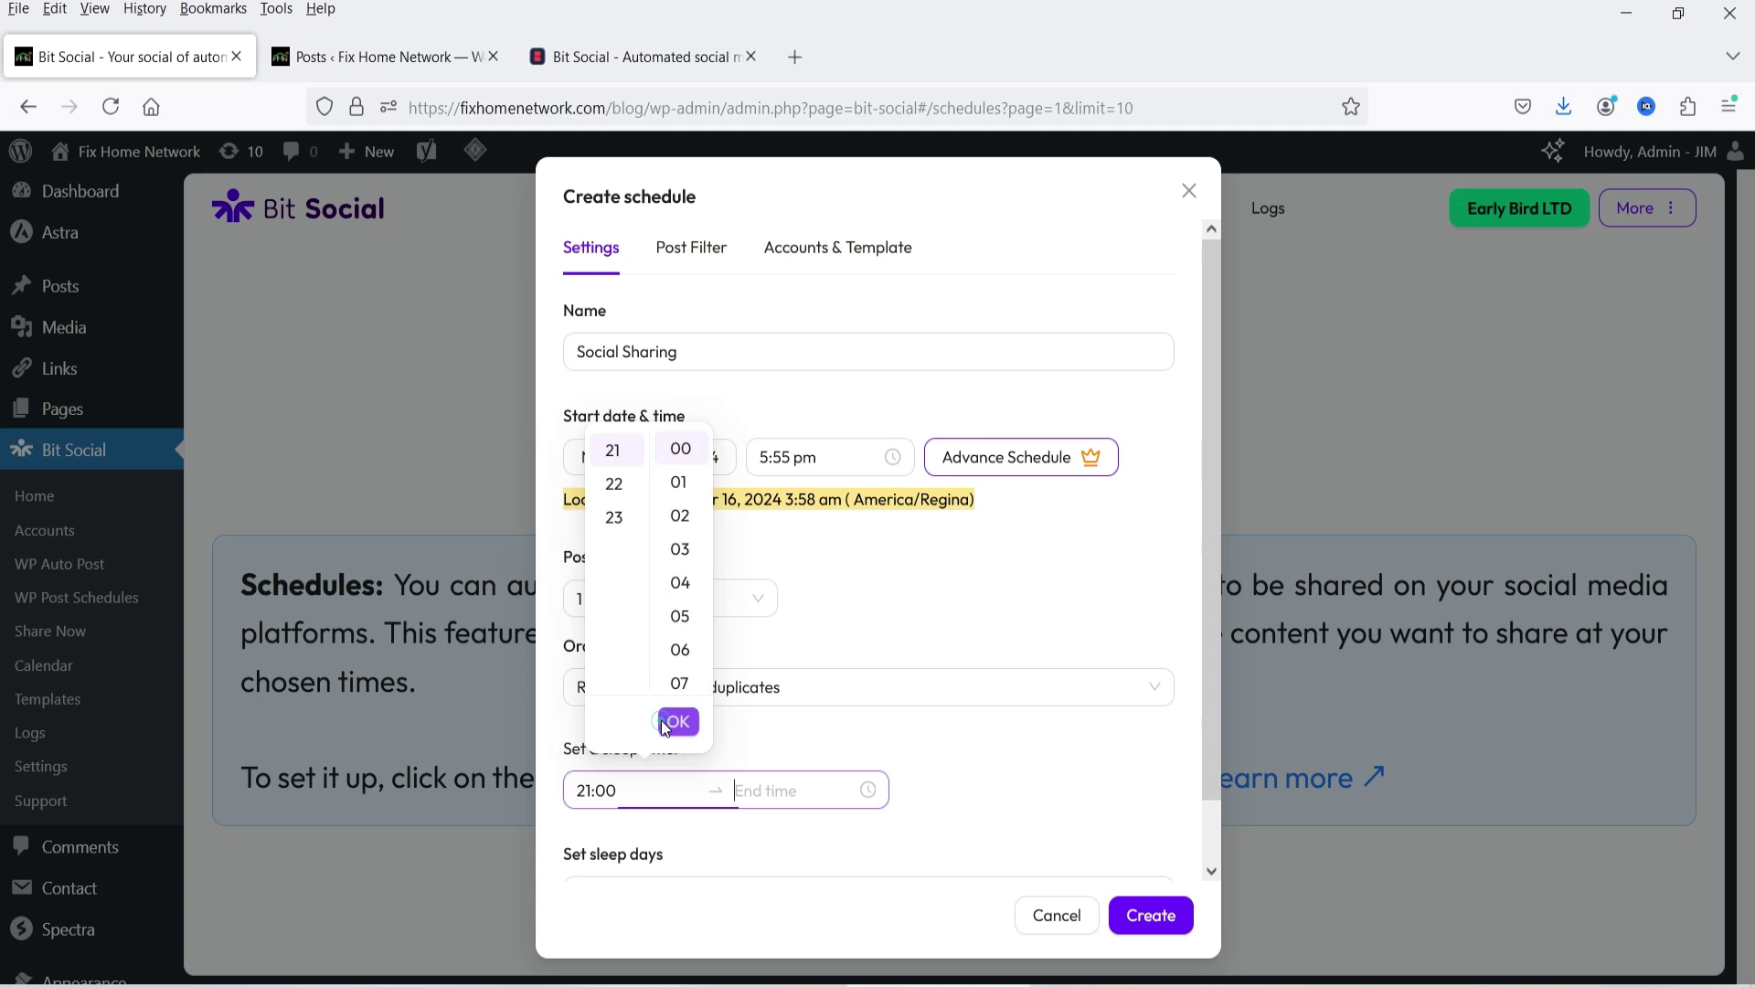
pyautogui.scroll(8, 689, 481)
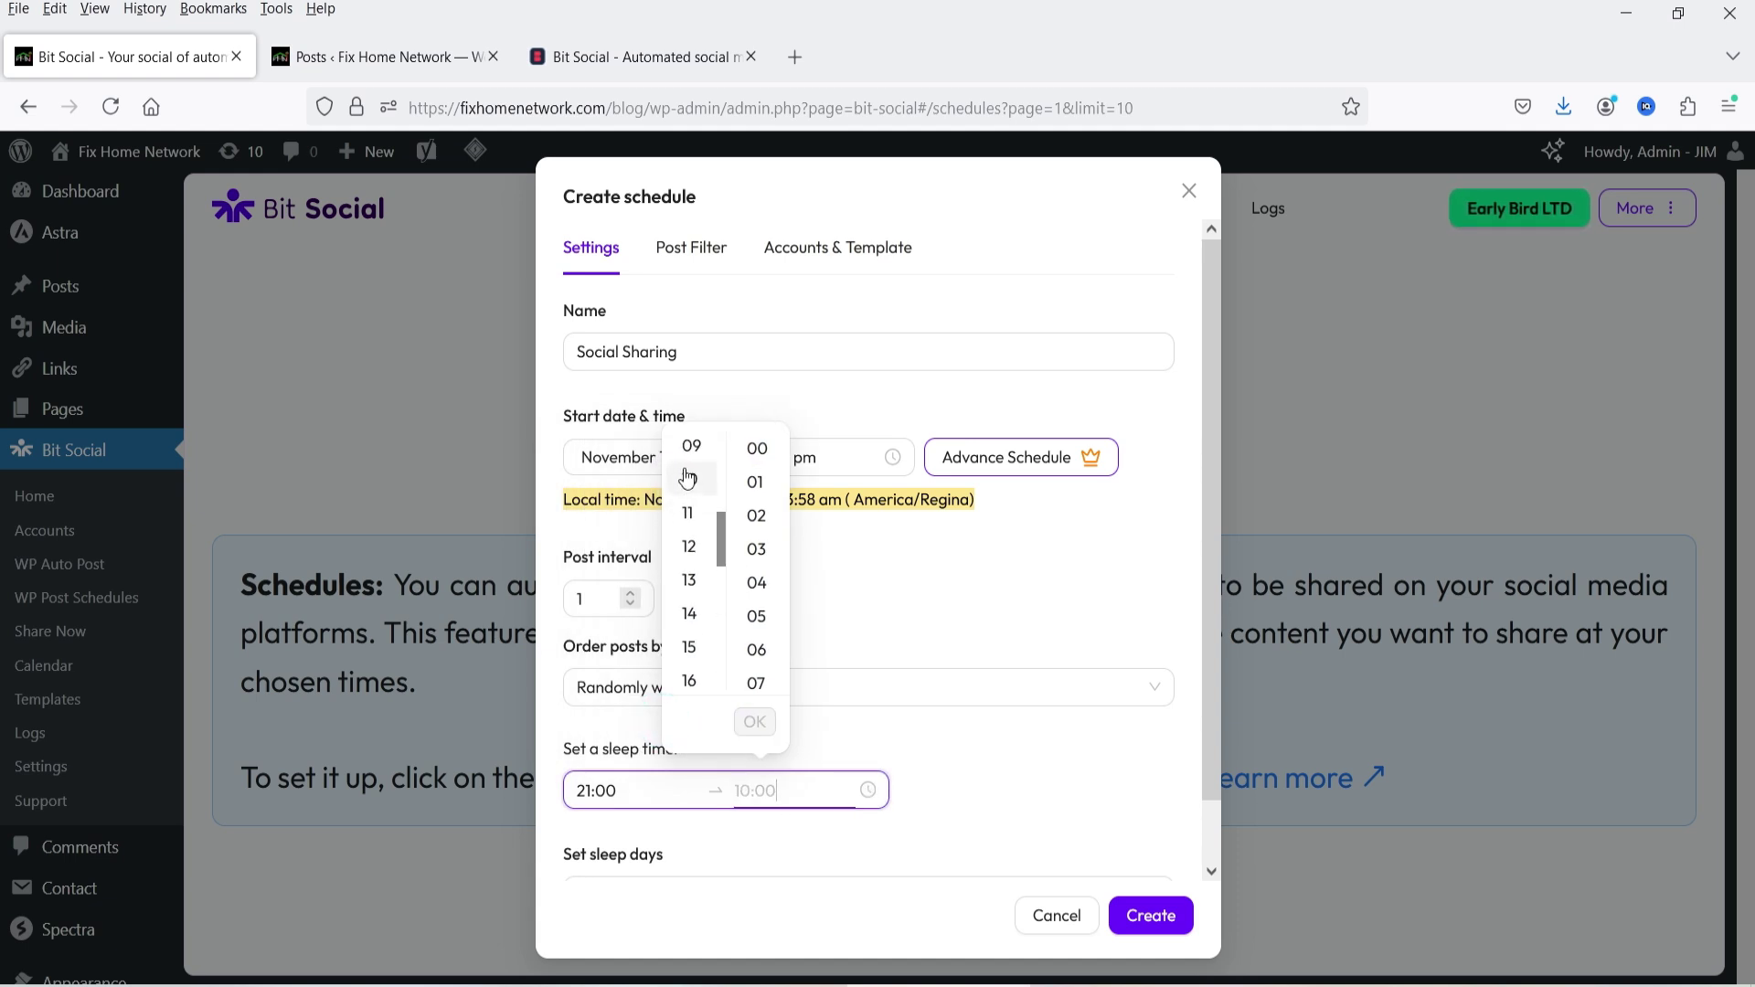
pyautogui.scroll(-2, 691, 650)
pyautogui.click(692, 508)
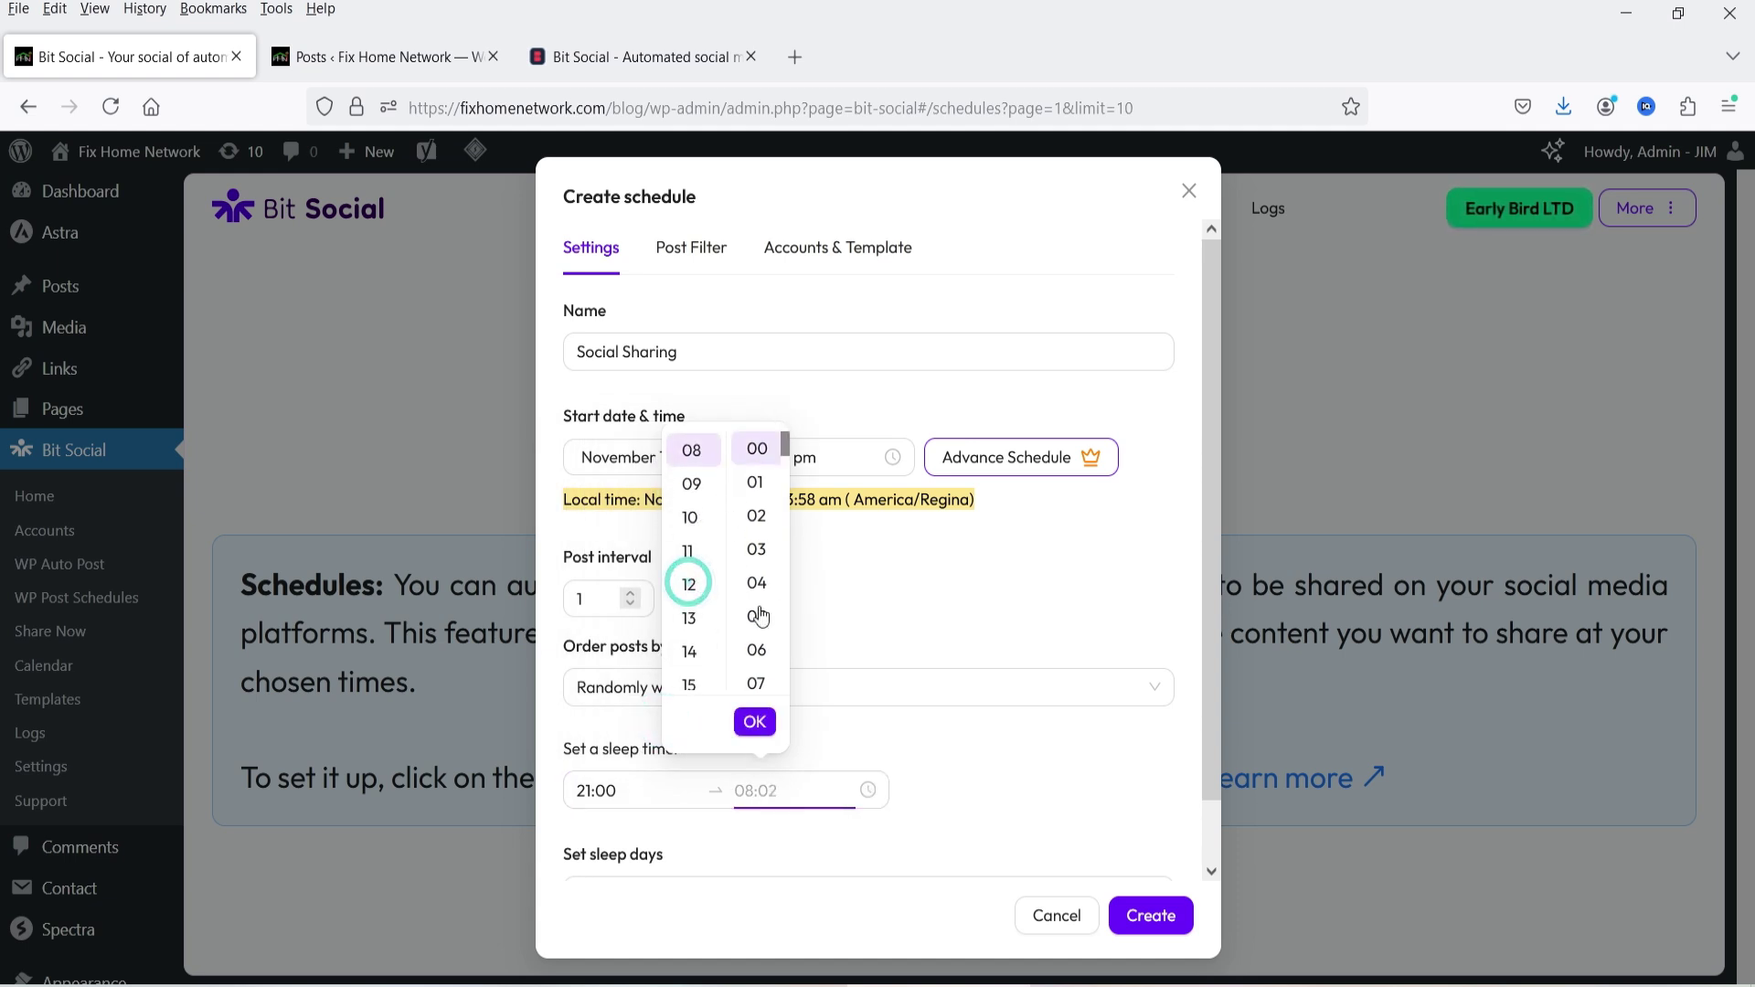
pyautogui.click(755, 721)
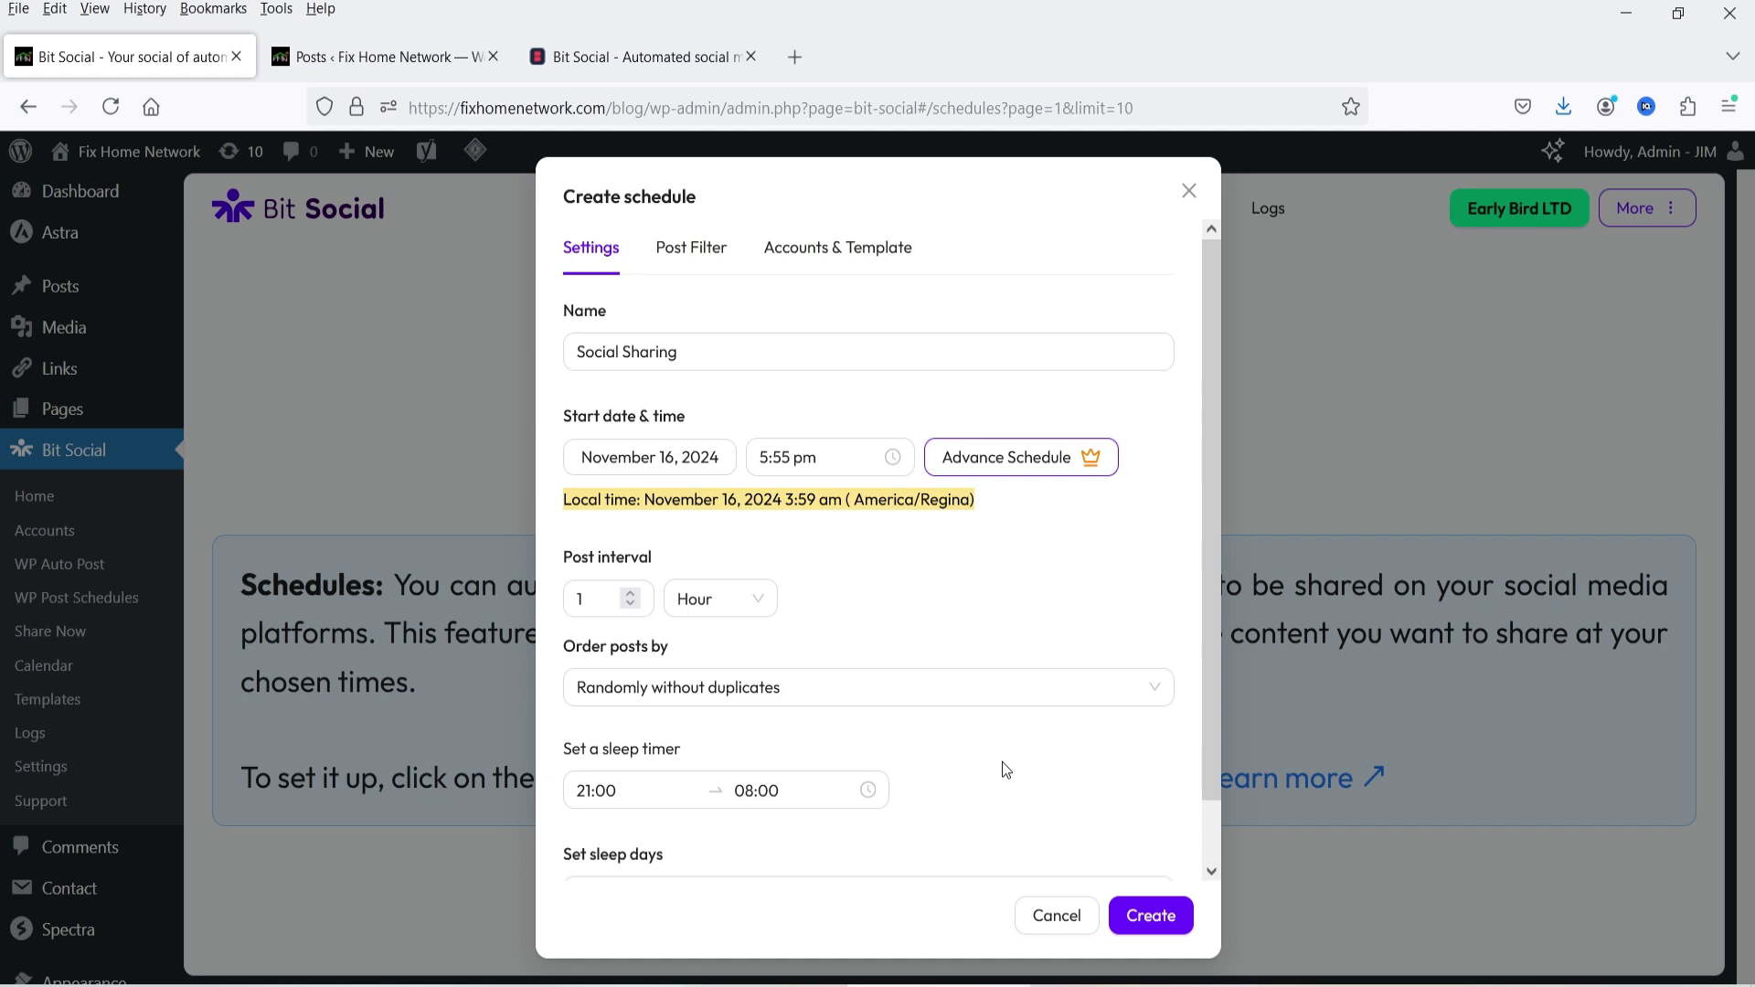
# Choose Saturday and Sunday as the schedule's sleep days
pyautogui.scroll(-1, 1002, 761)
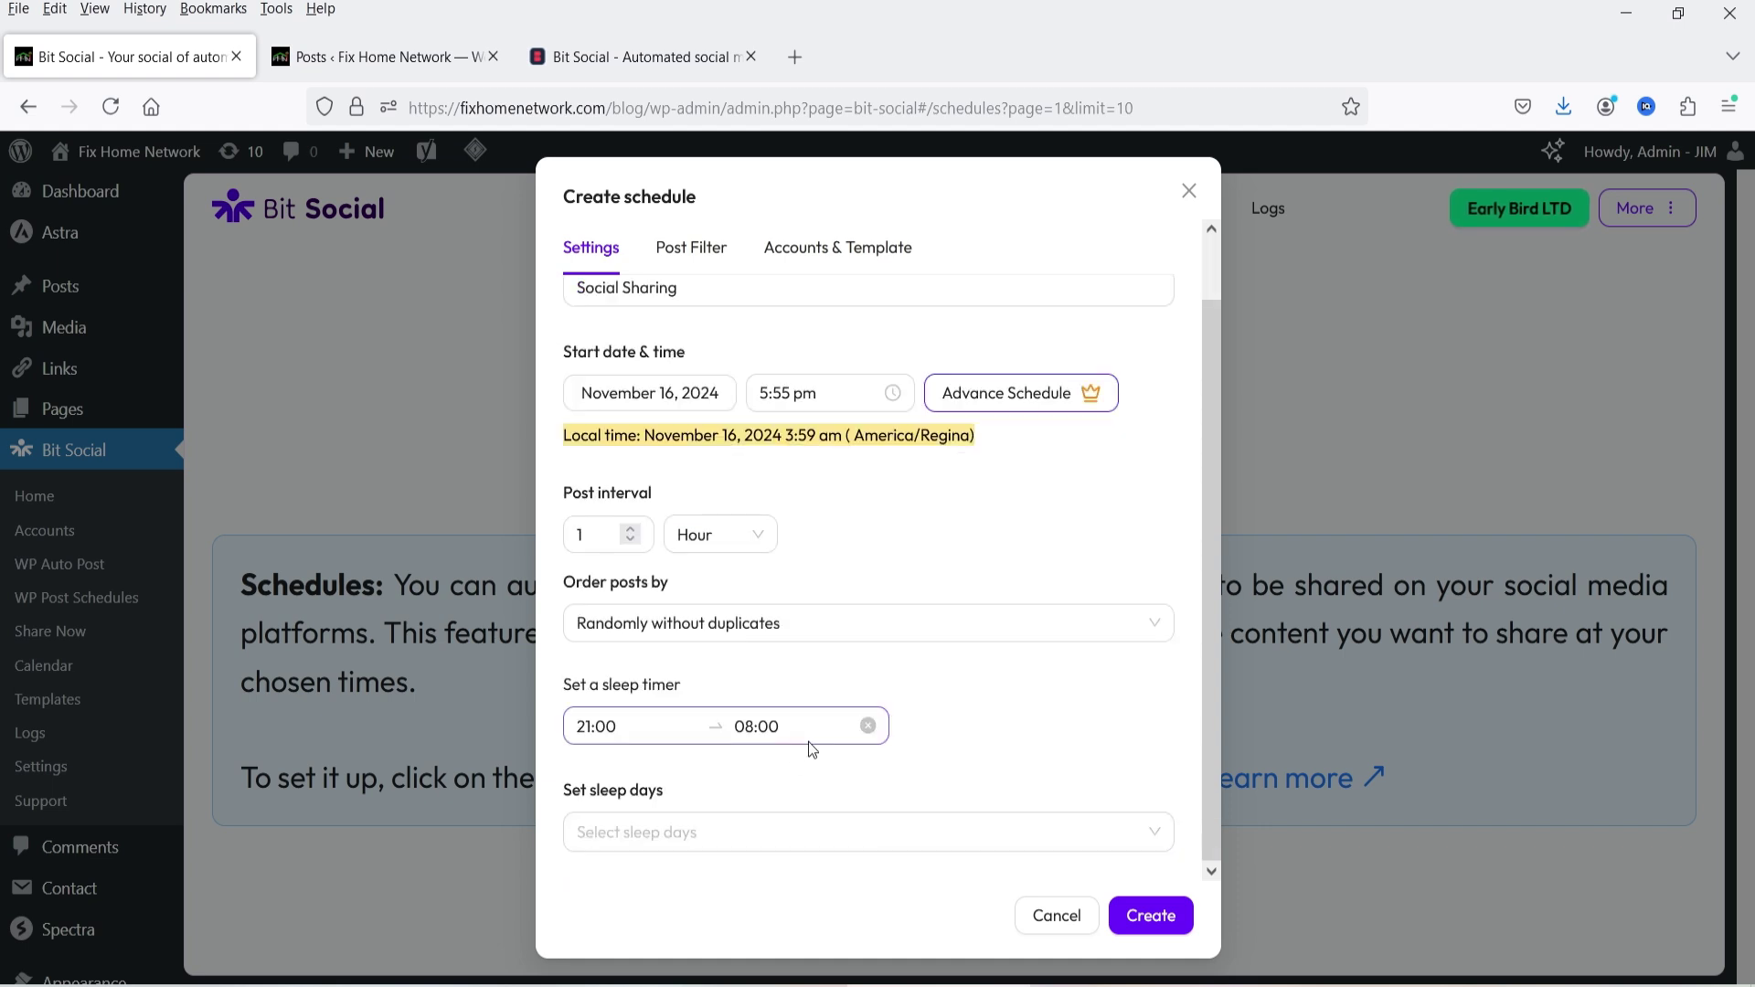
pyautogui.click(727, 846)
pyautogui.click(746, 748)
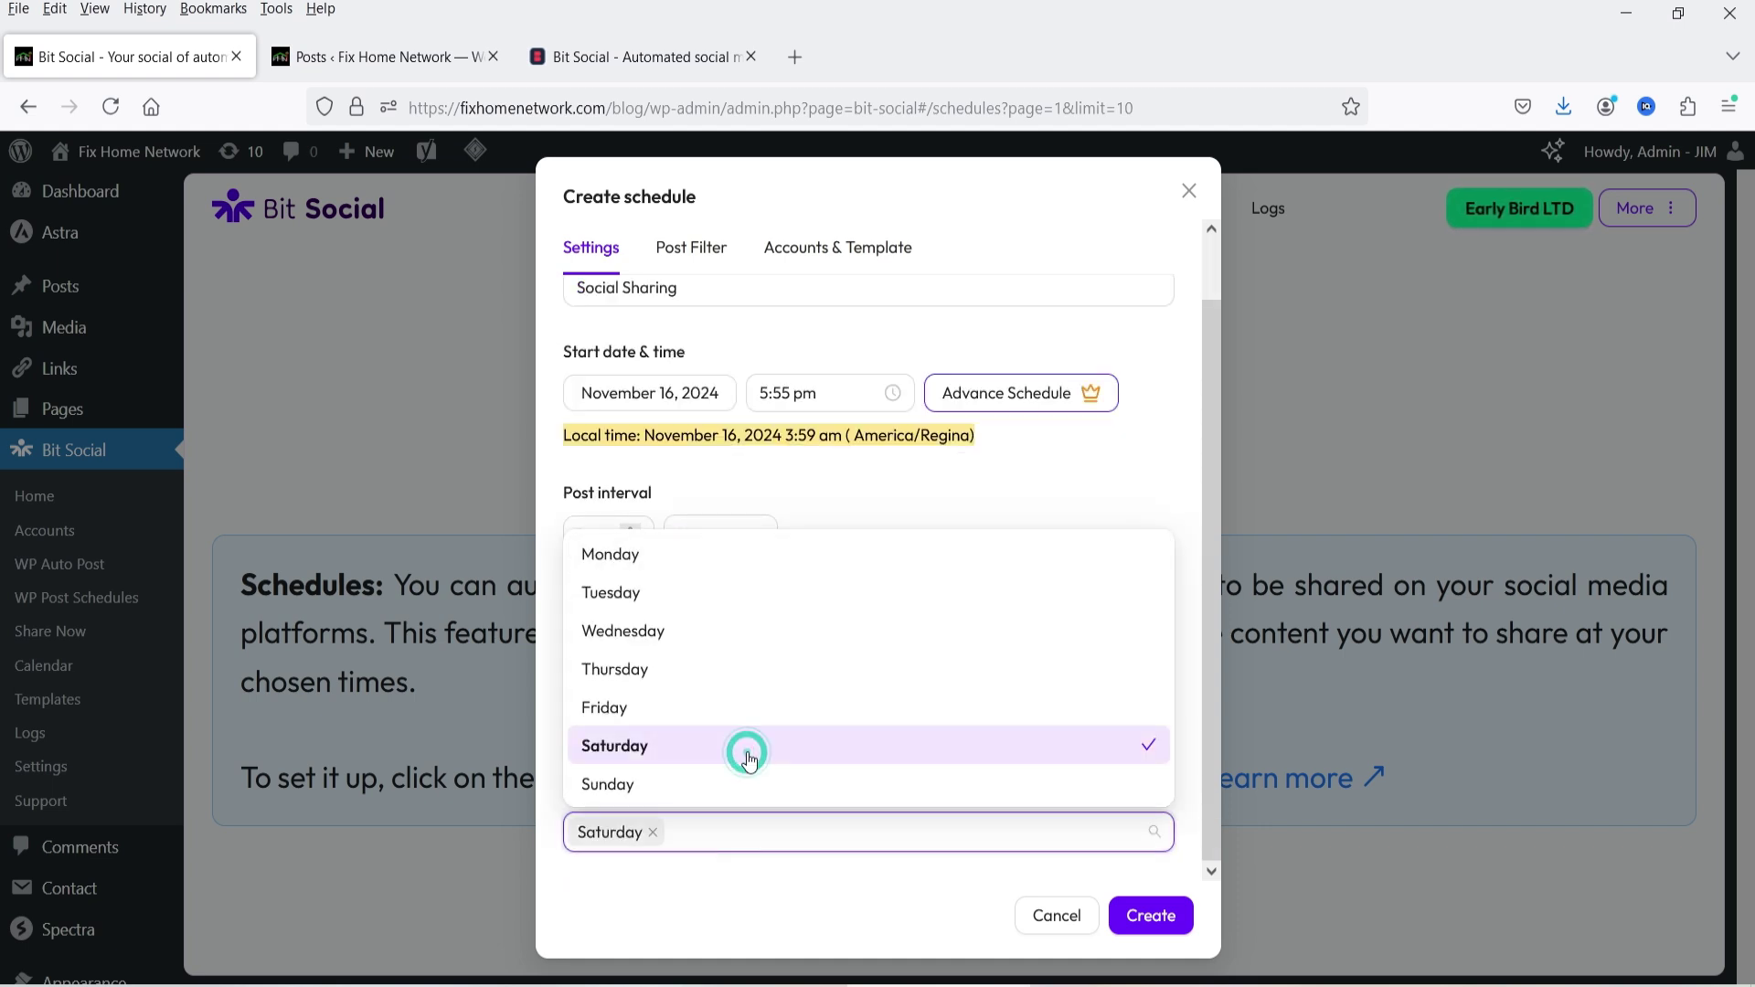
pyautogui.click(719, 790)
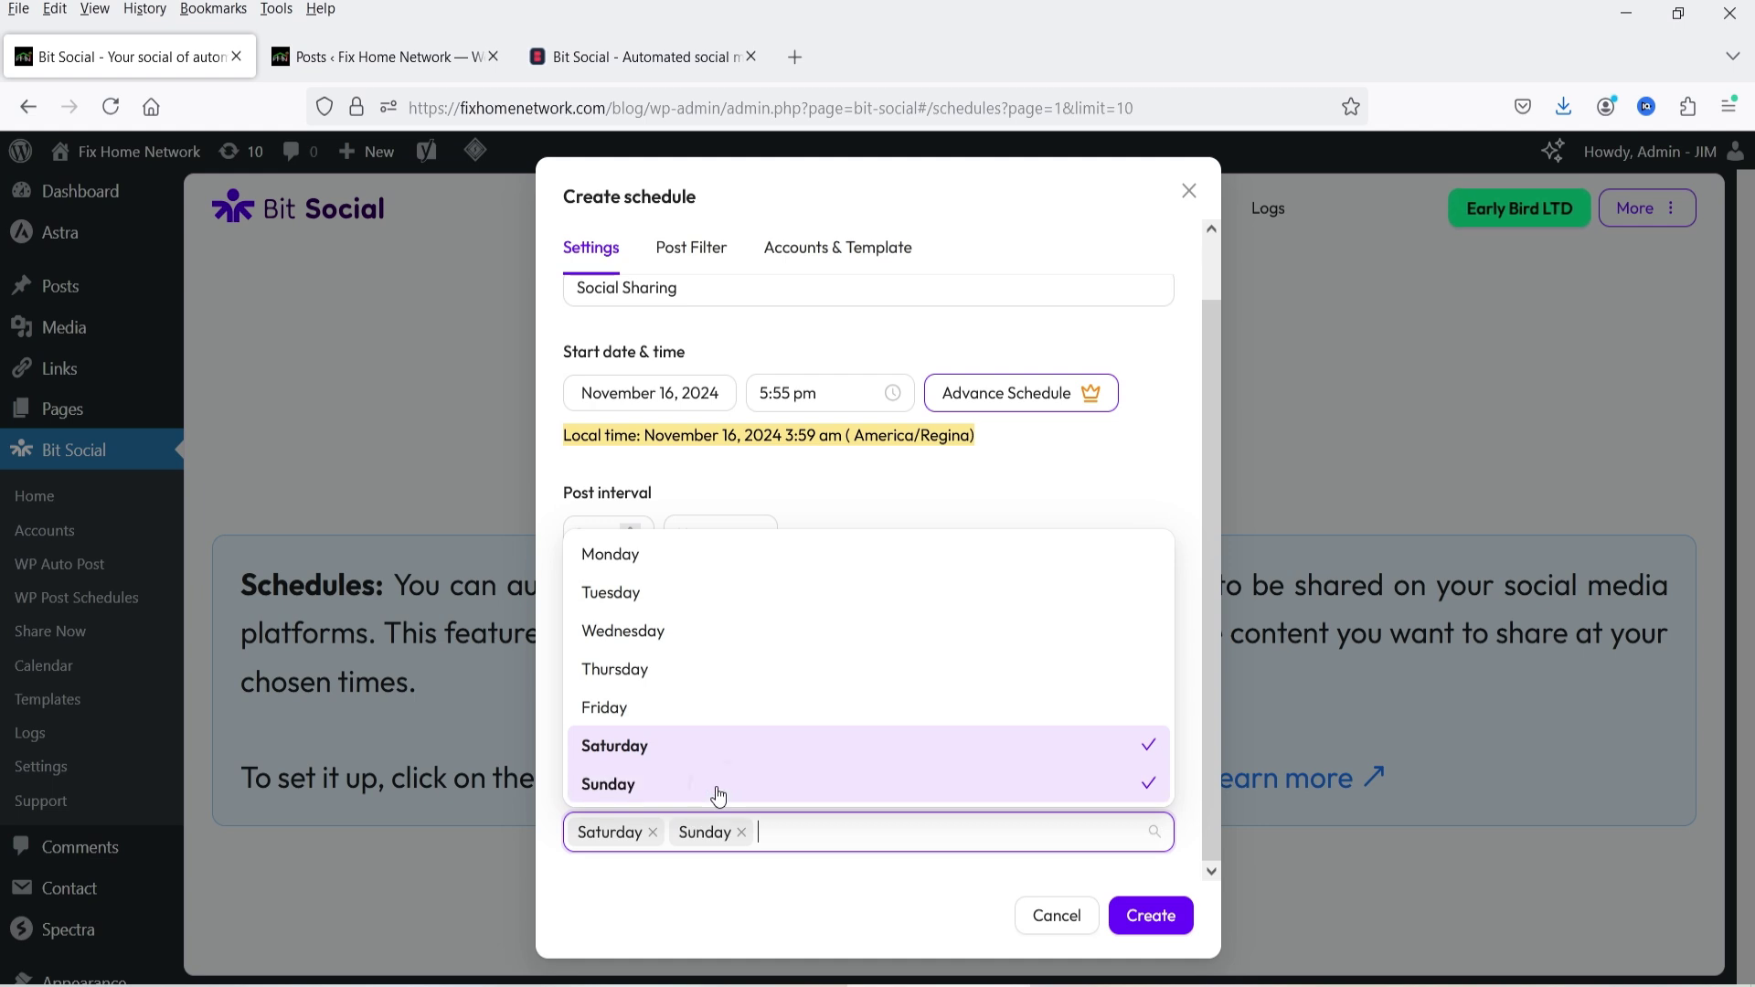
pyautogui.click(737, 897)
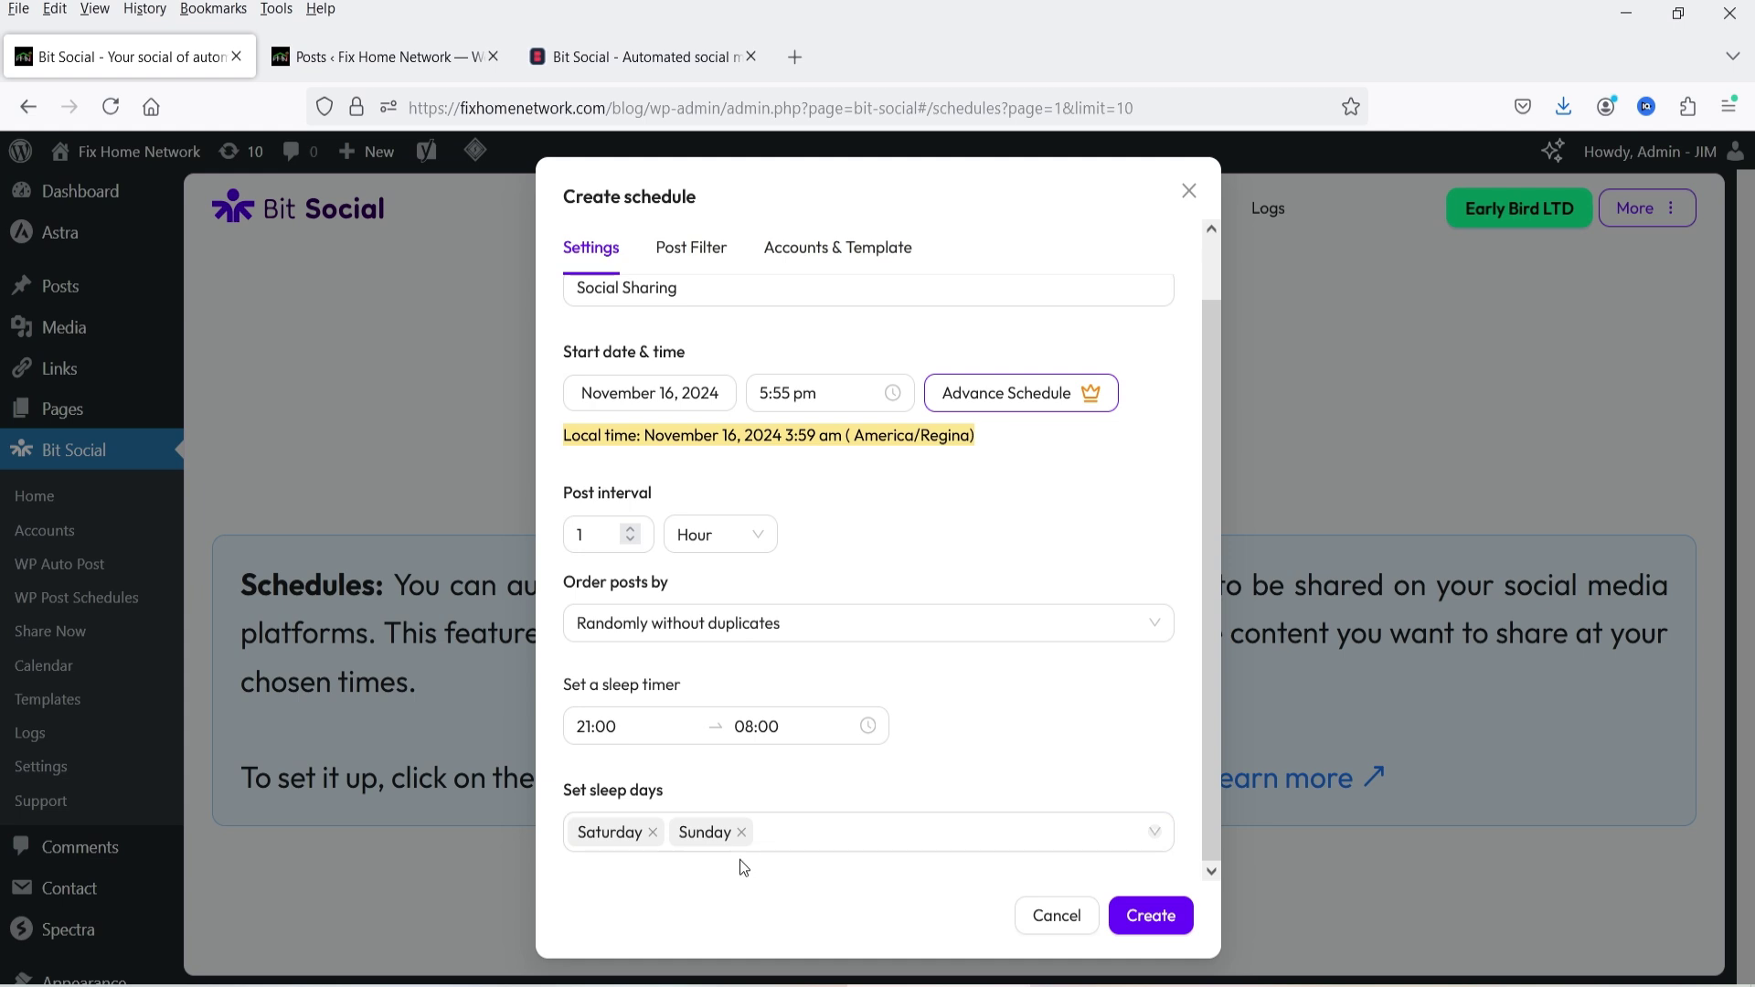
# Check the dates in the Posts list and filter the schedule to posts published in the last 90 days
pyautogui.scroll(1, 1020, 717)
pyautogui.click(672, 251)
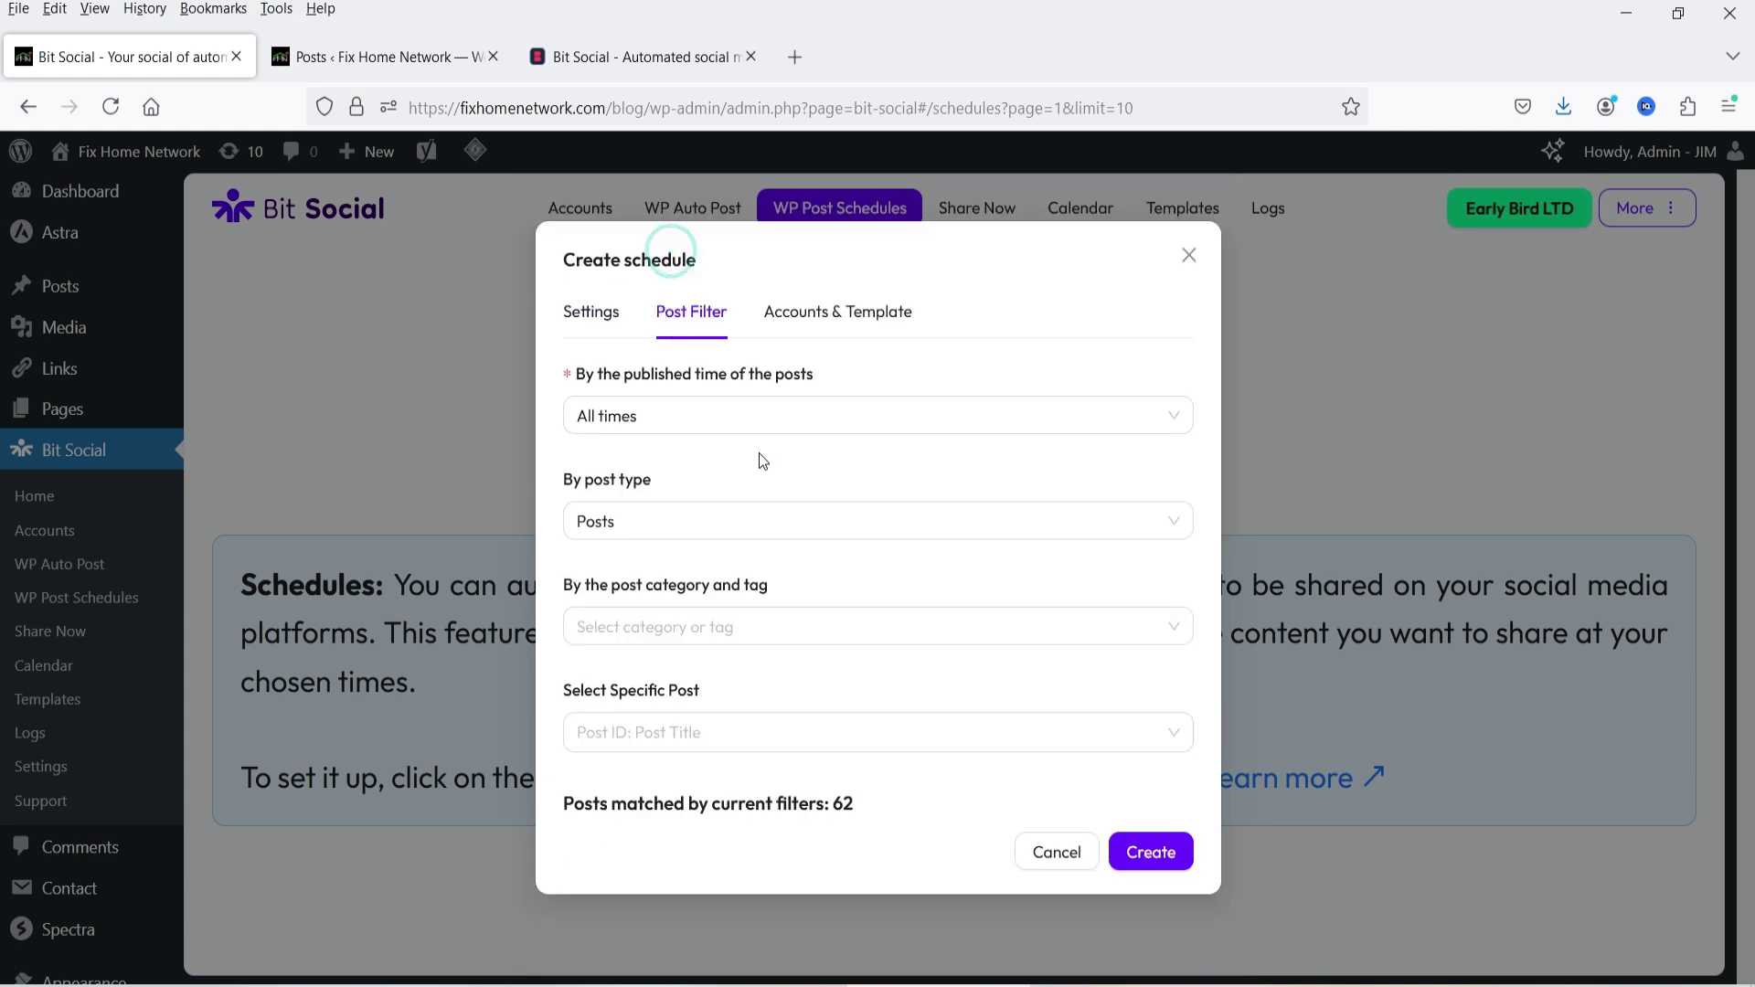
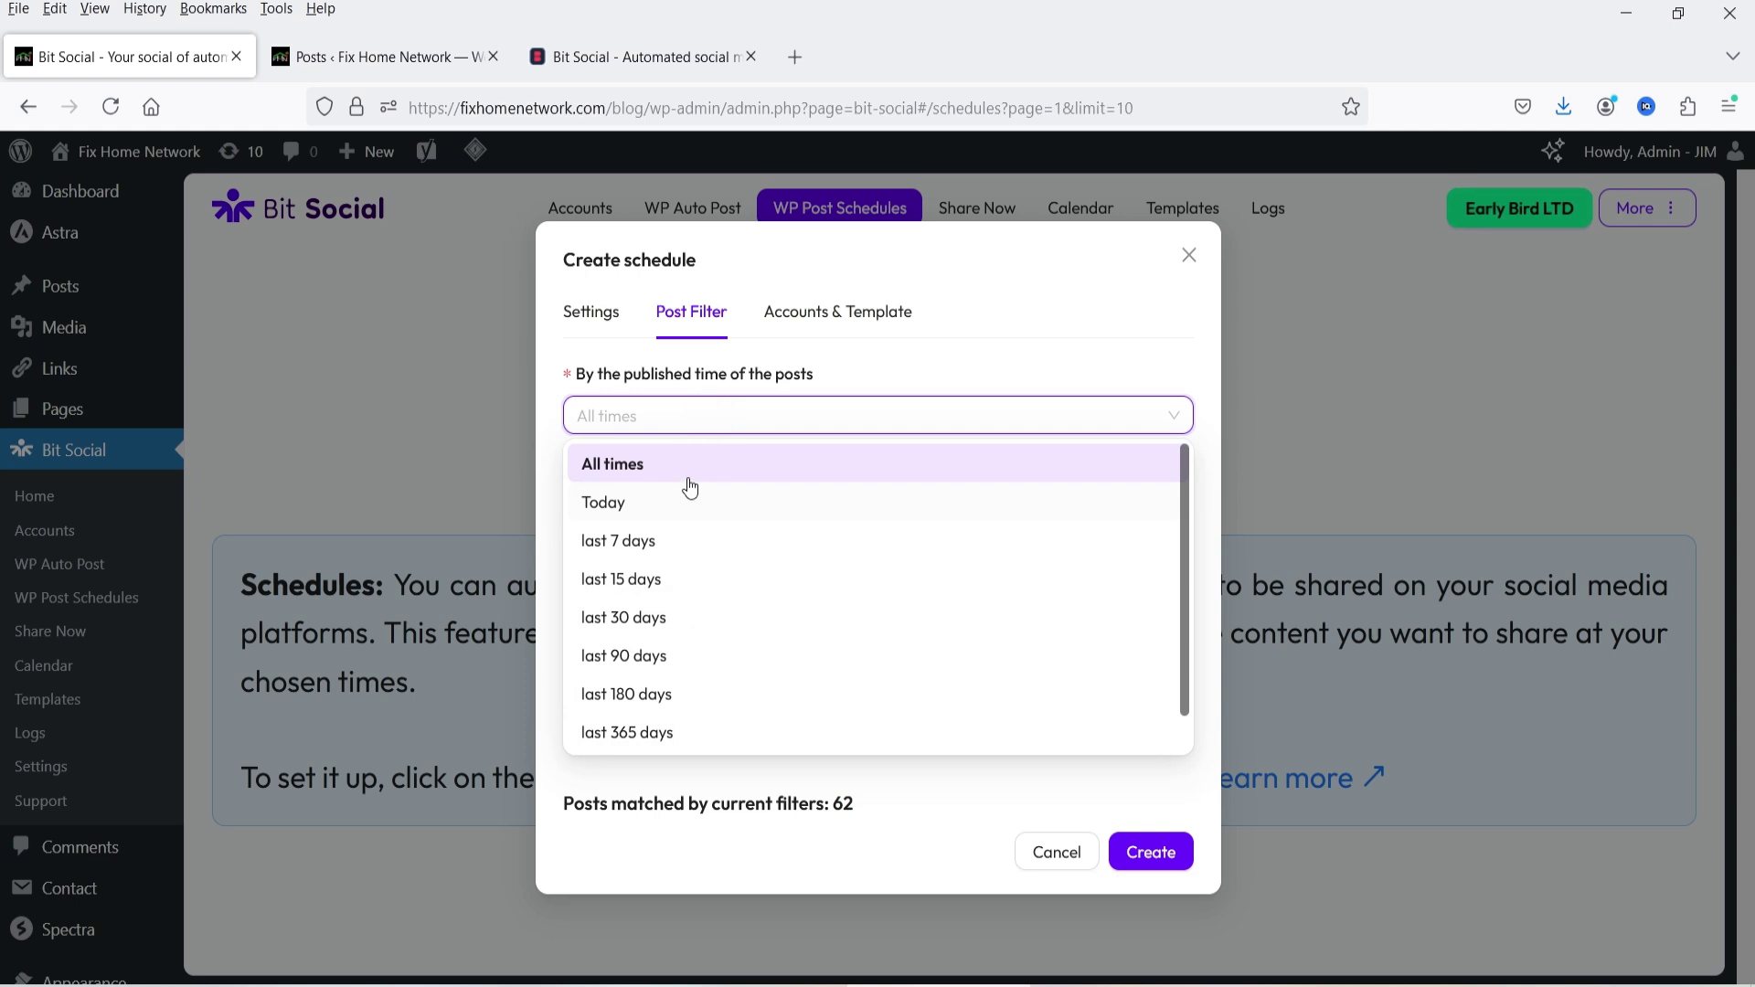
pyautogui.click(362, 60)
pyautogui.scroll(-20, 991, 493)
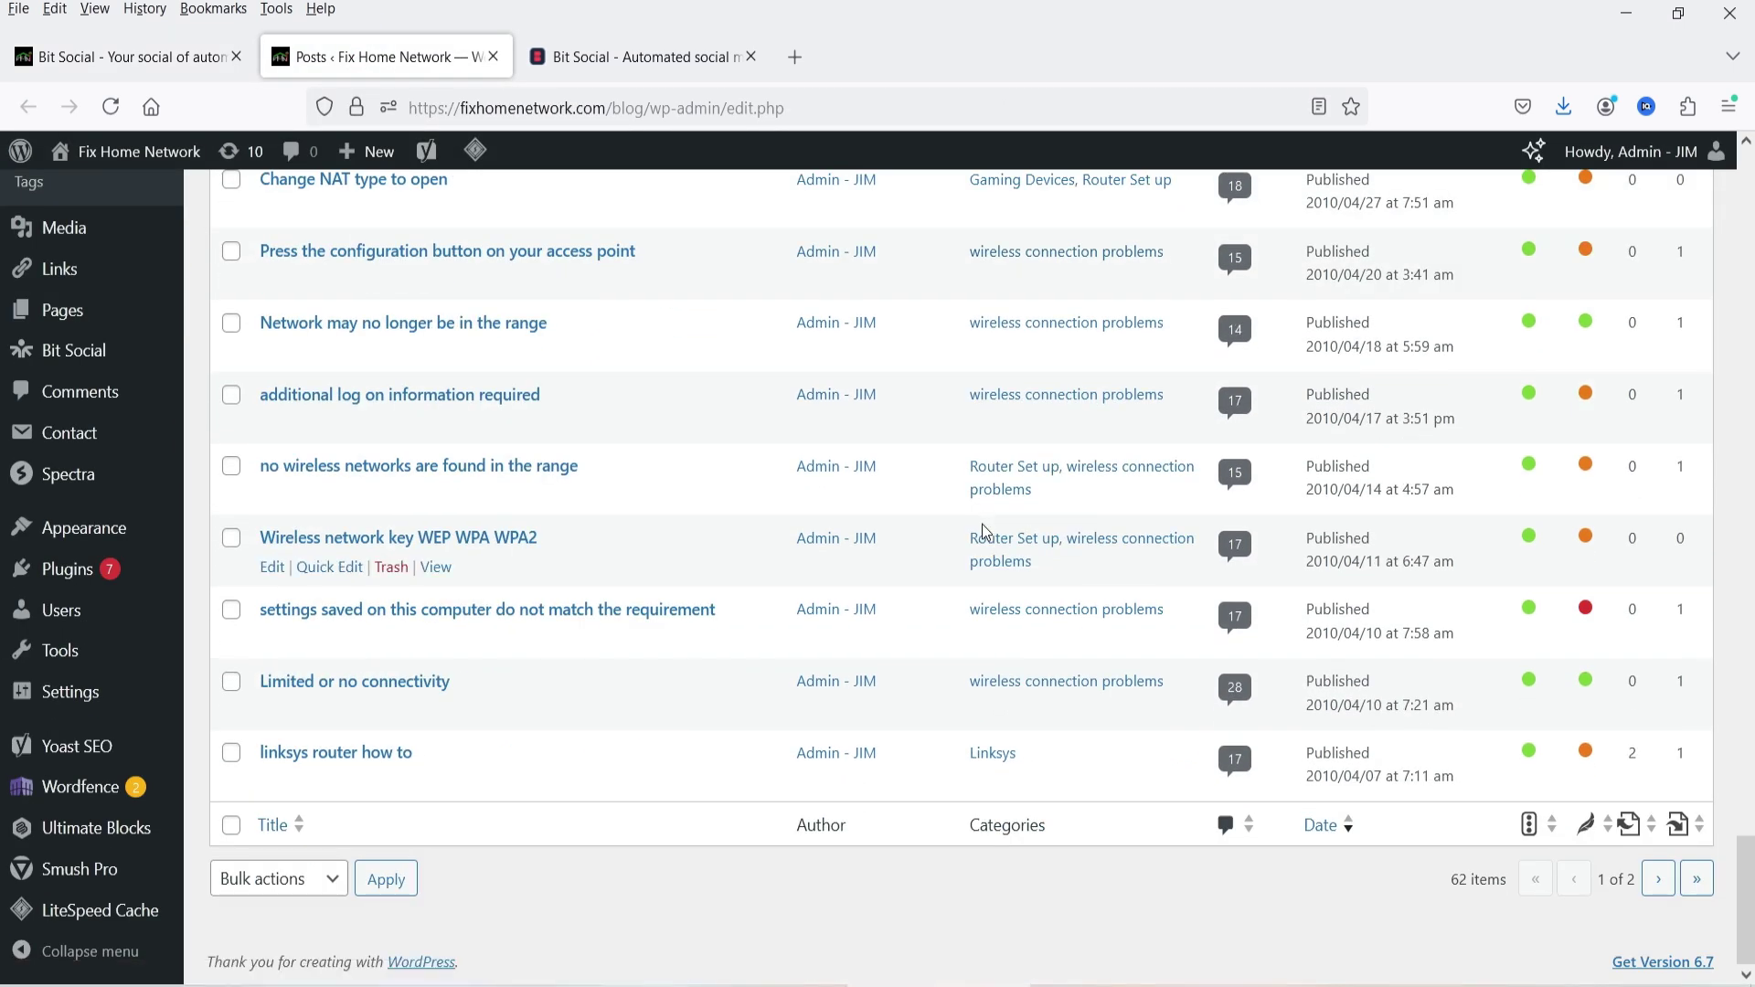
pyautogui.click(118, 57)
pyautogui.click(718, 430)
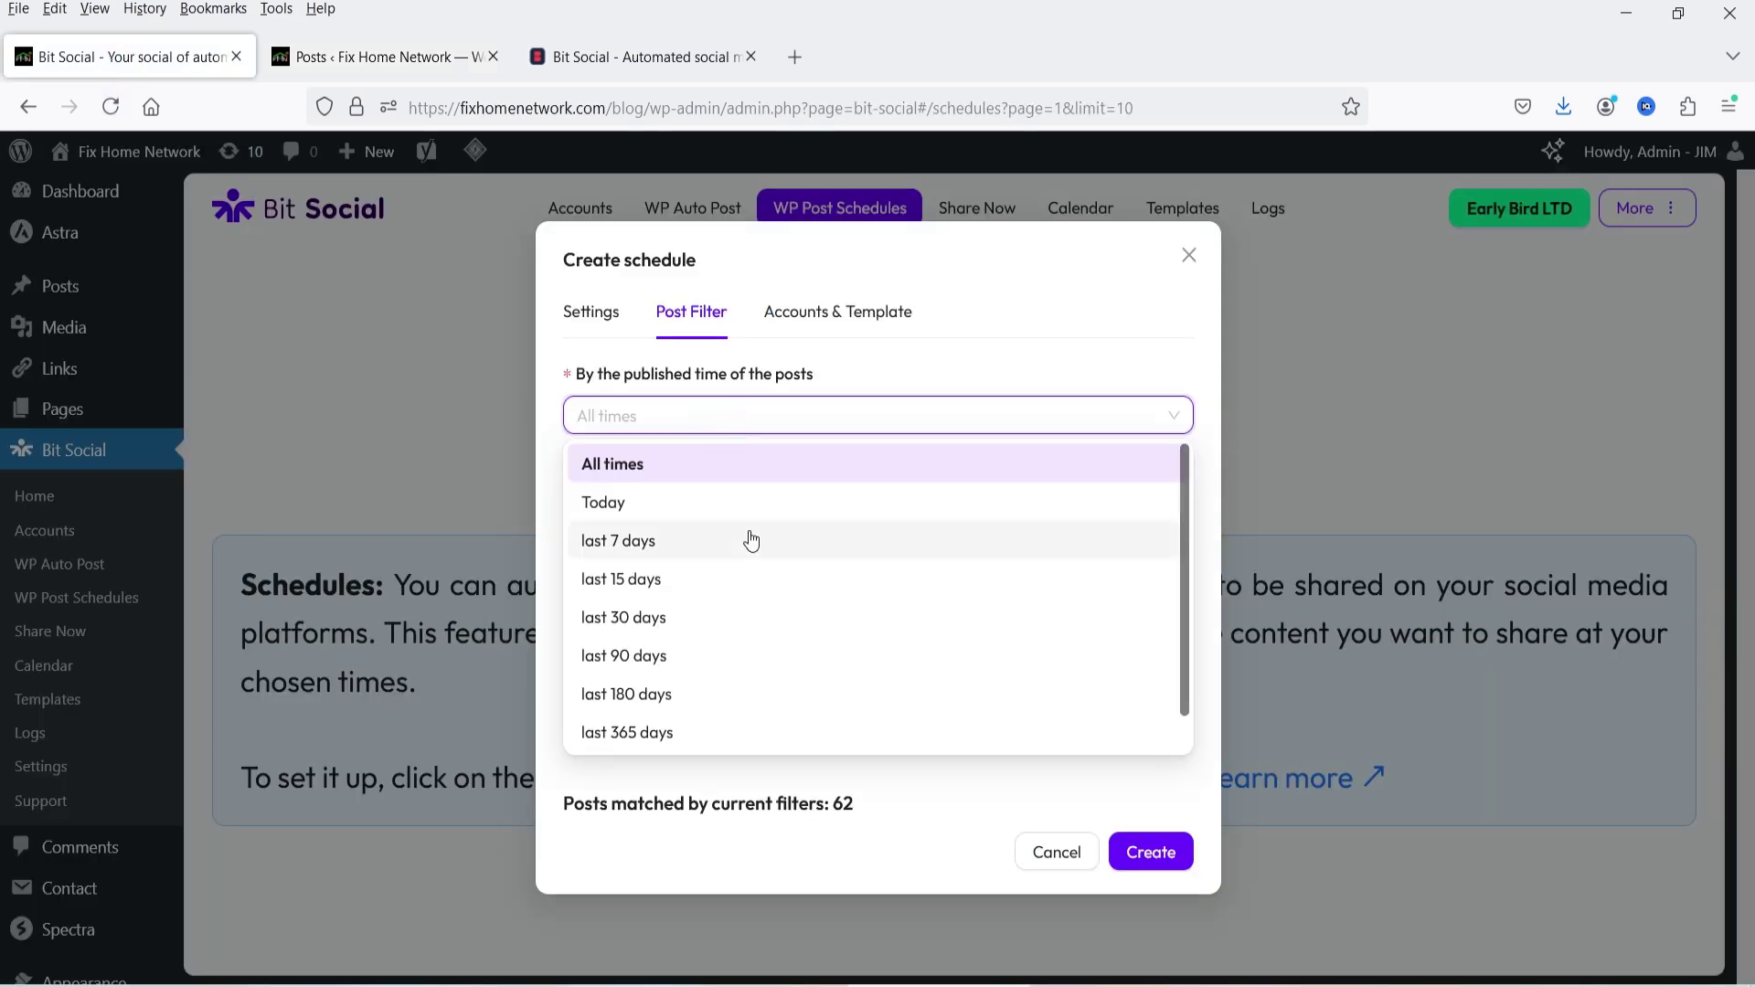
pyautogui.click(718, 662)
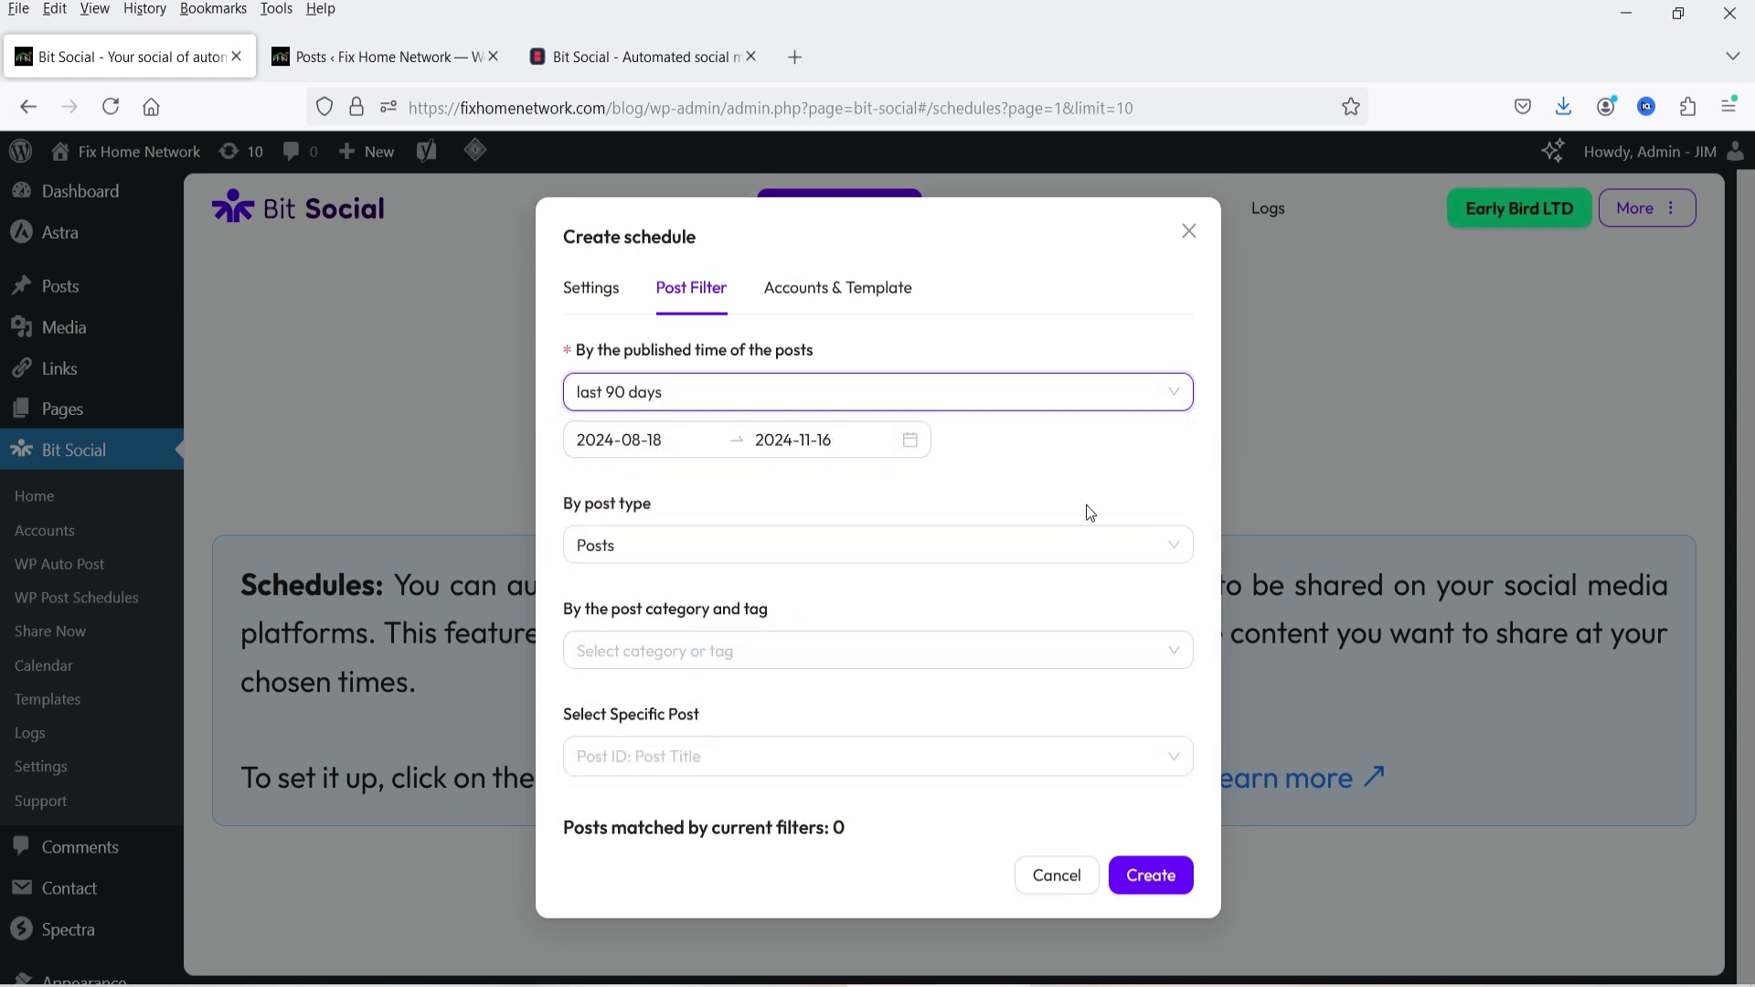
# Filter the schedule to posts published in the last 365 days
pyautogui.click(727, 393)
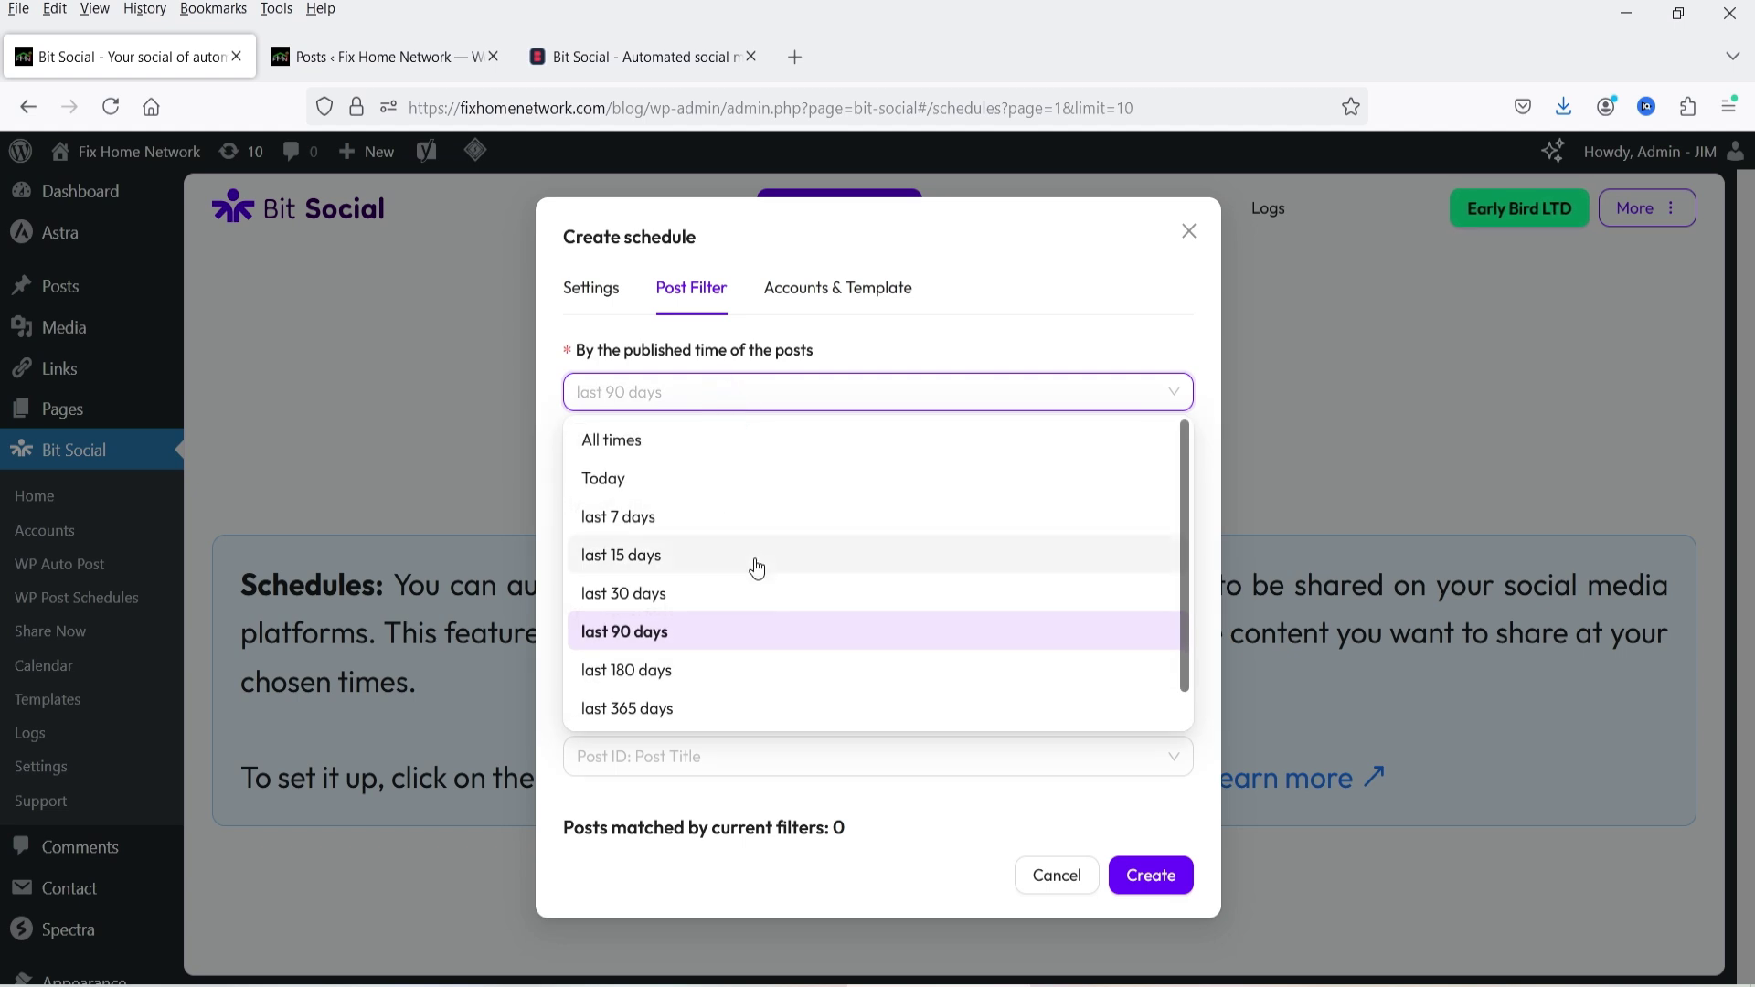
pyautogui.scroll(-1, 734, 569)
pyautogui.click(692, 672)
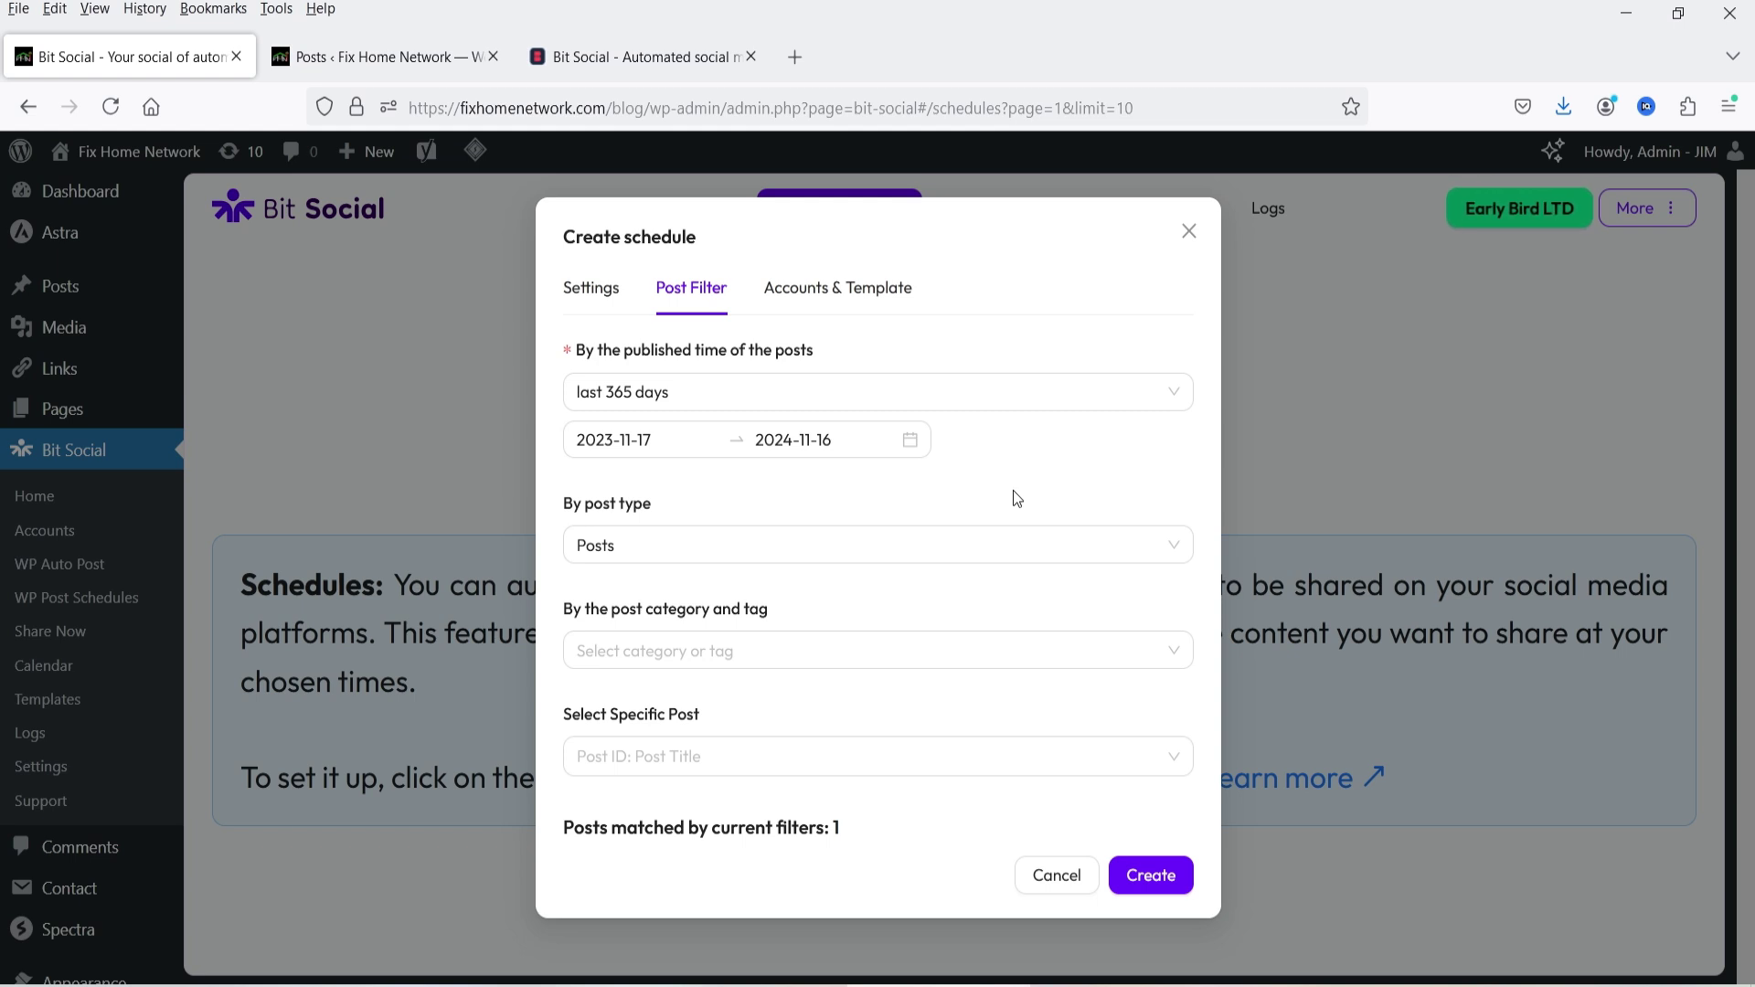
# Set the schedule's published-time filter to All times and choose Posts as the post type
pyautogui.click(689, 392)
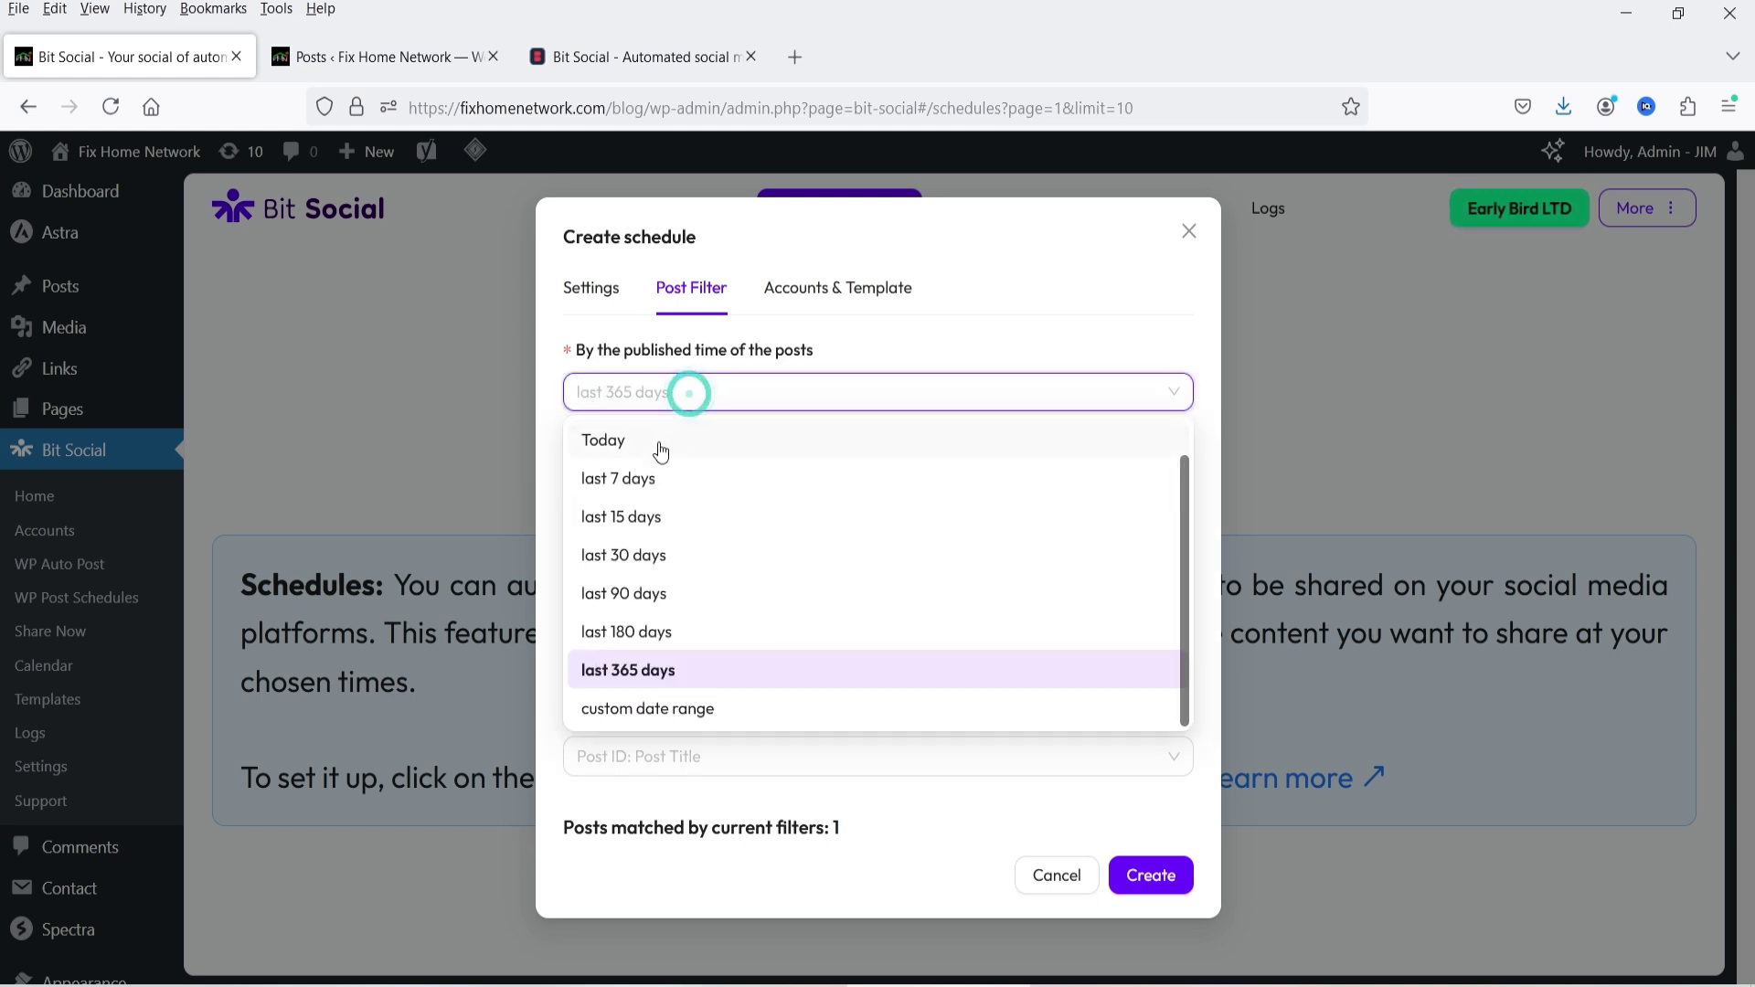
pyautogui.scroll(1, 664, 475)
pyautogui.click(659, 442)
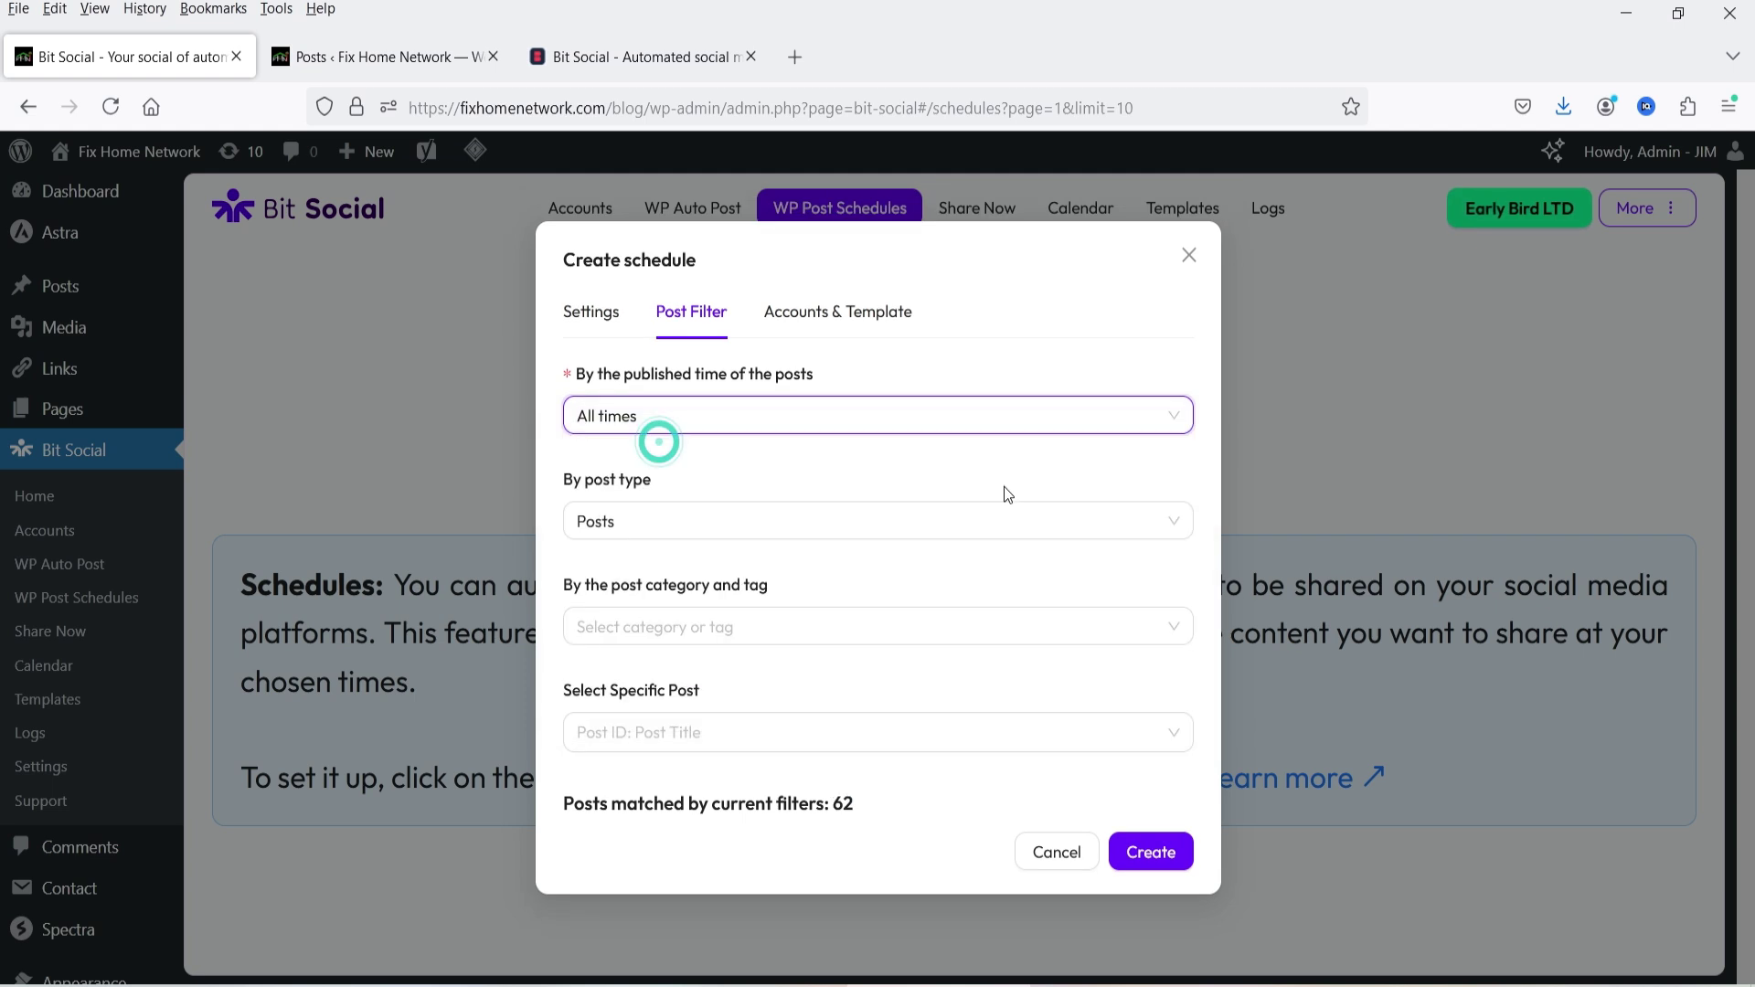
pyautogui.click(652, 523)
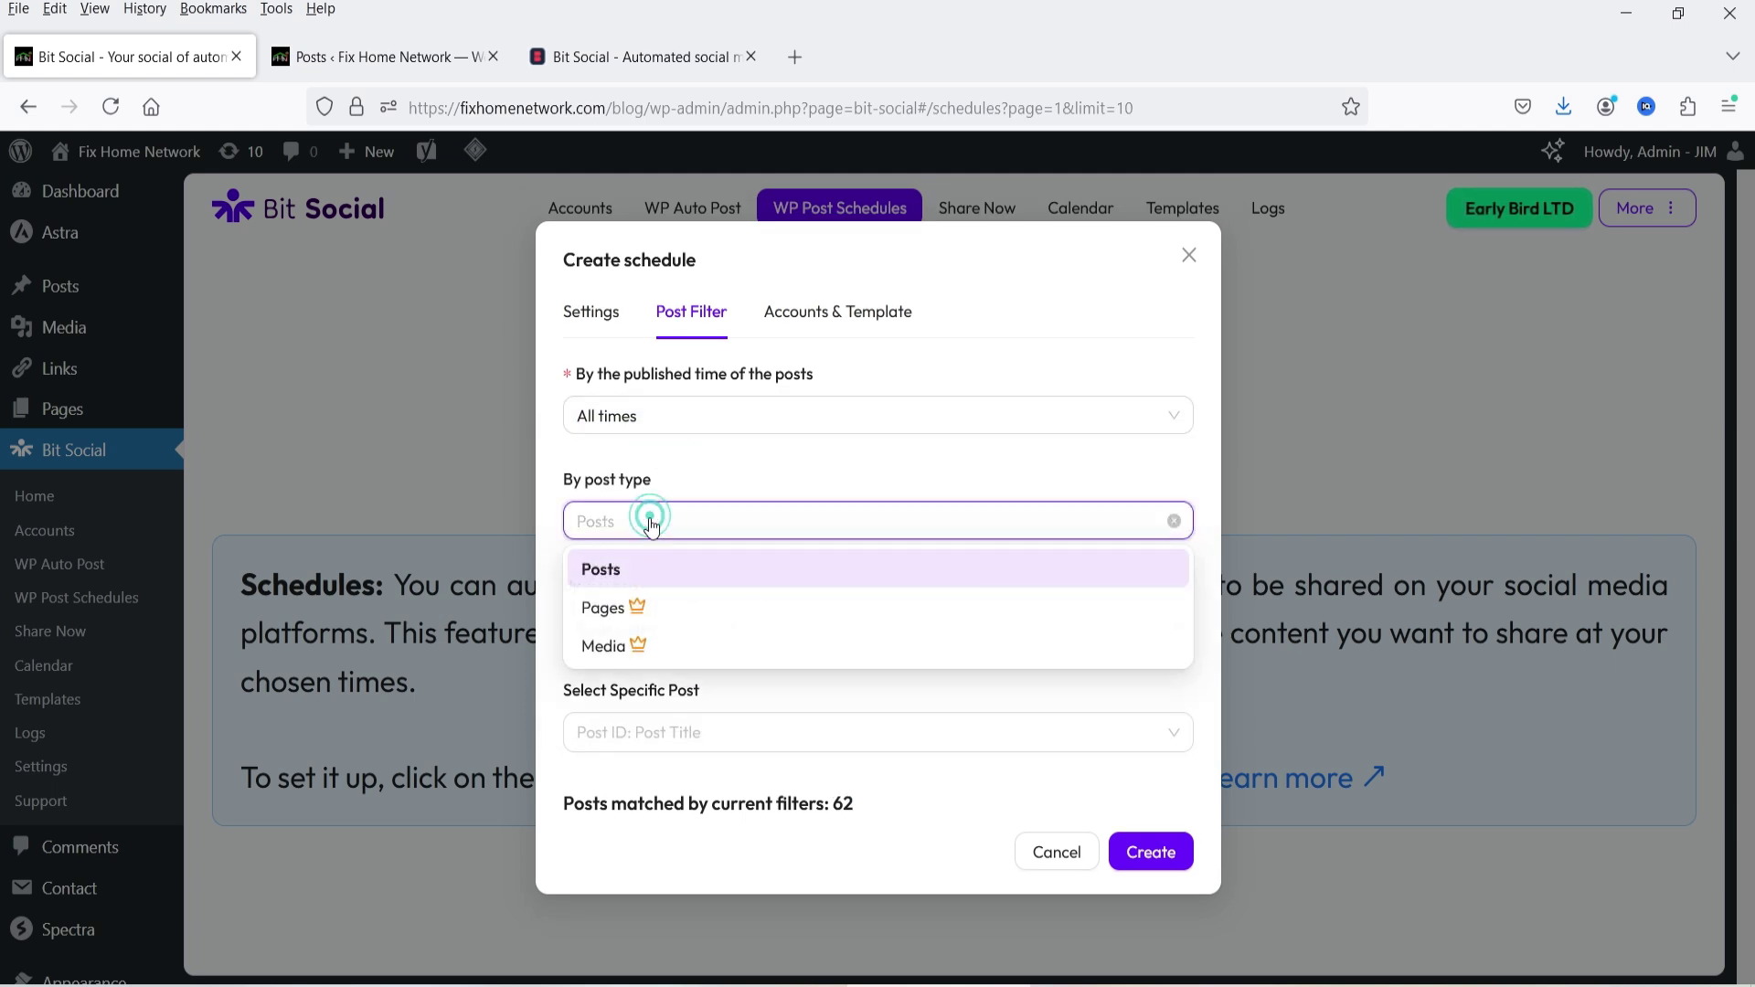
pyautogui.click(674, 570)
# Look through the tags offered in the post category and tag filter without choosing any
pyautogui.click(668, 614)
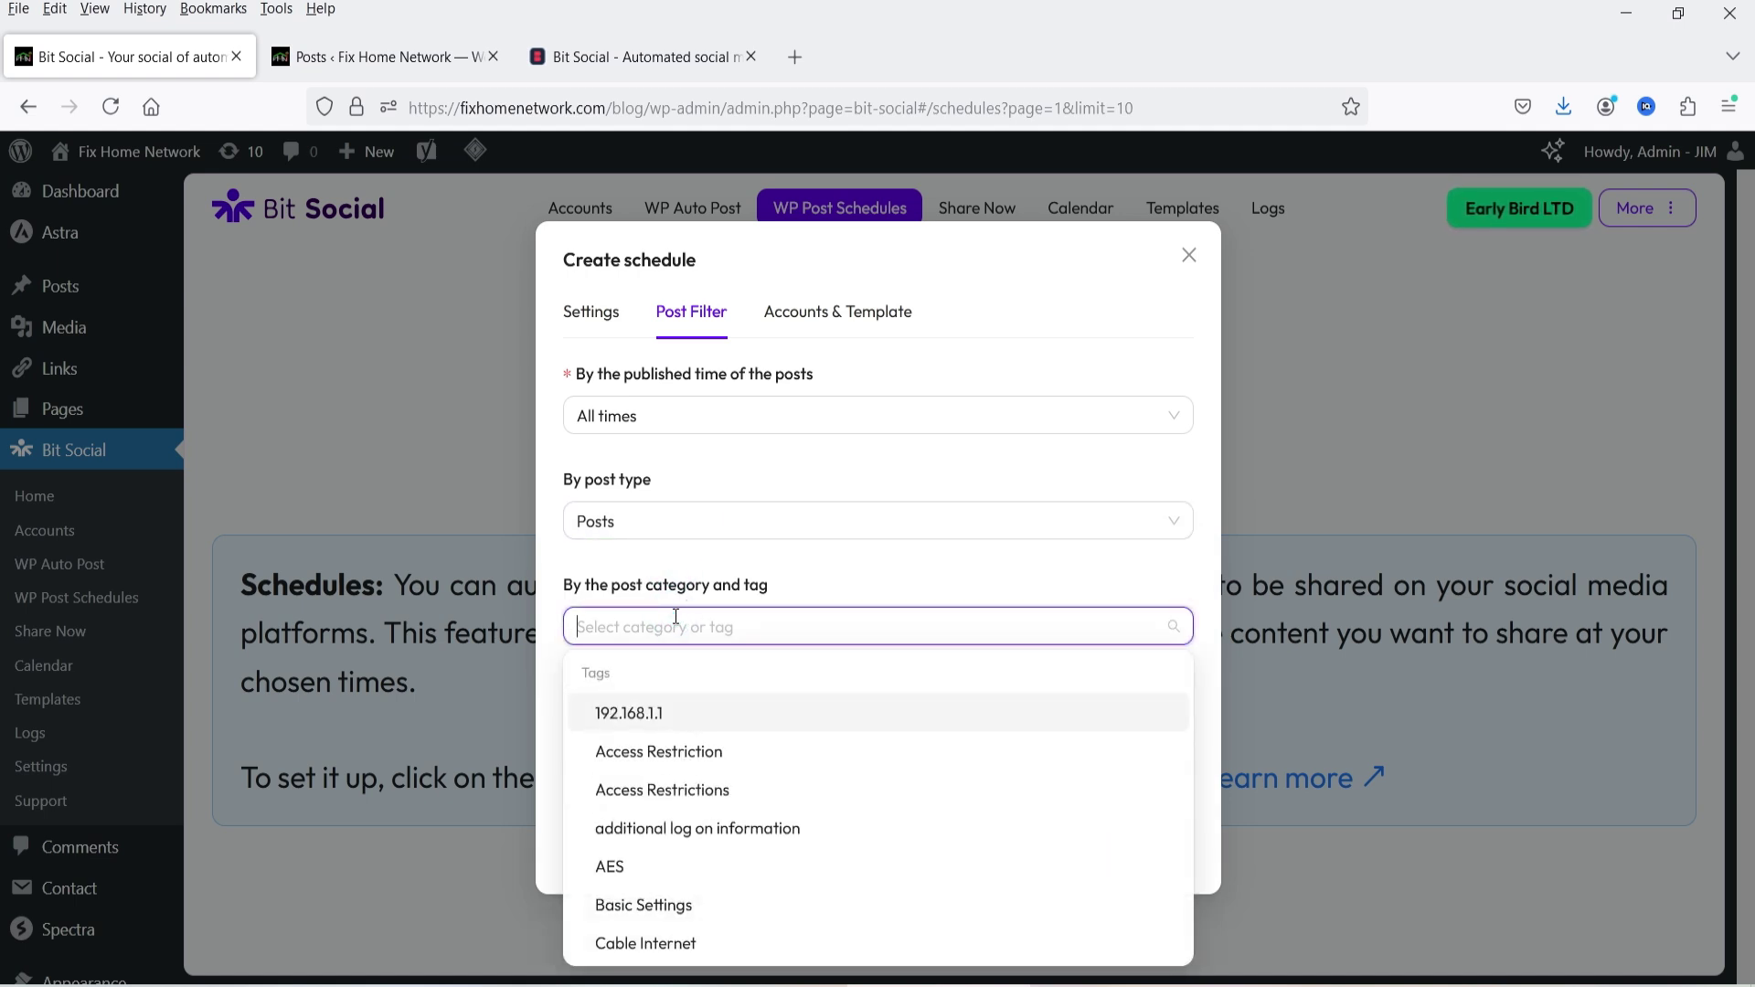
pyautogui.scroll(-3, 737, 768)
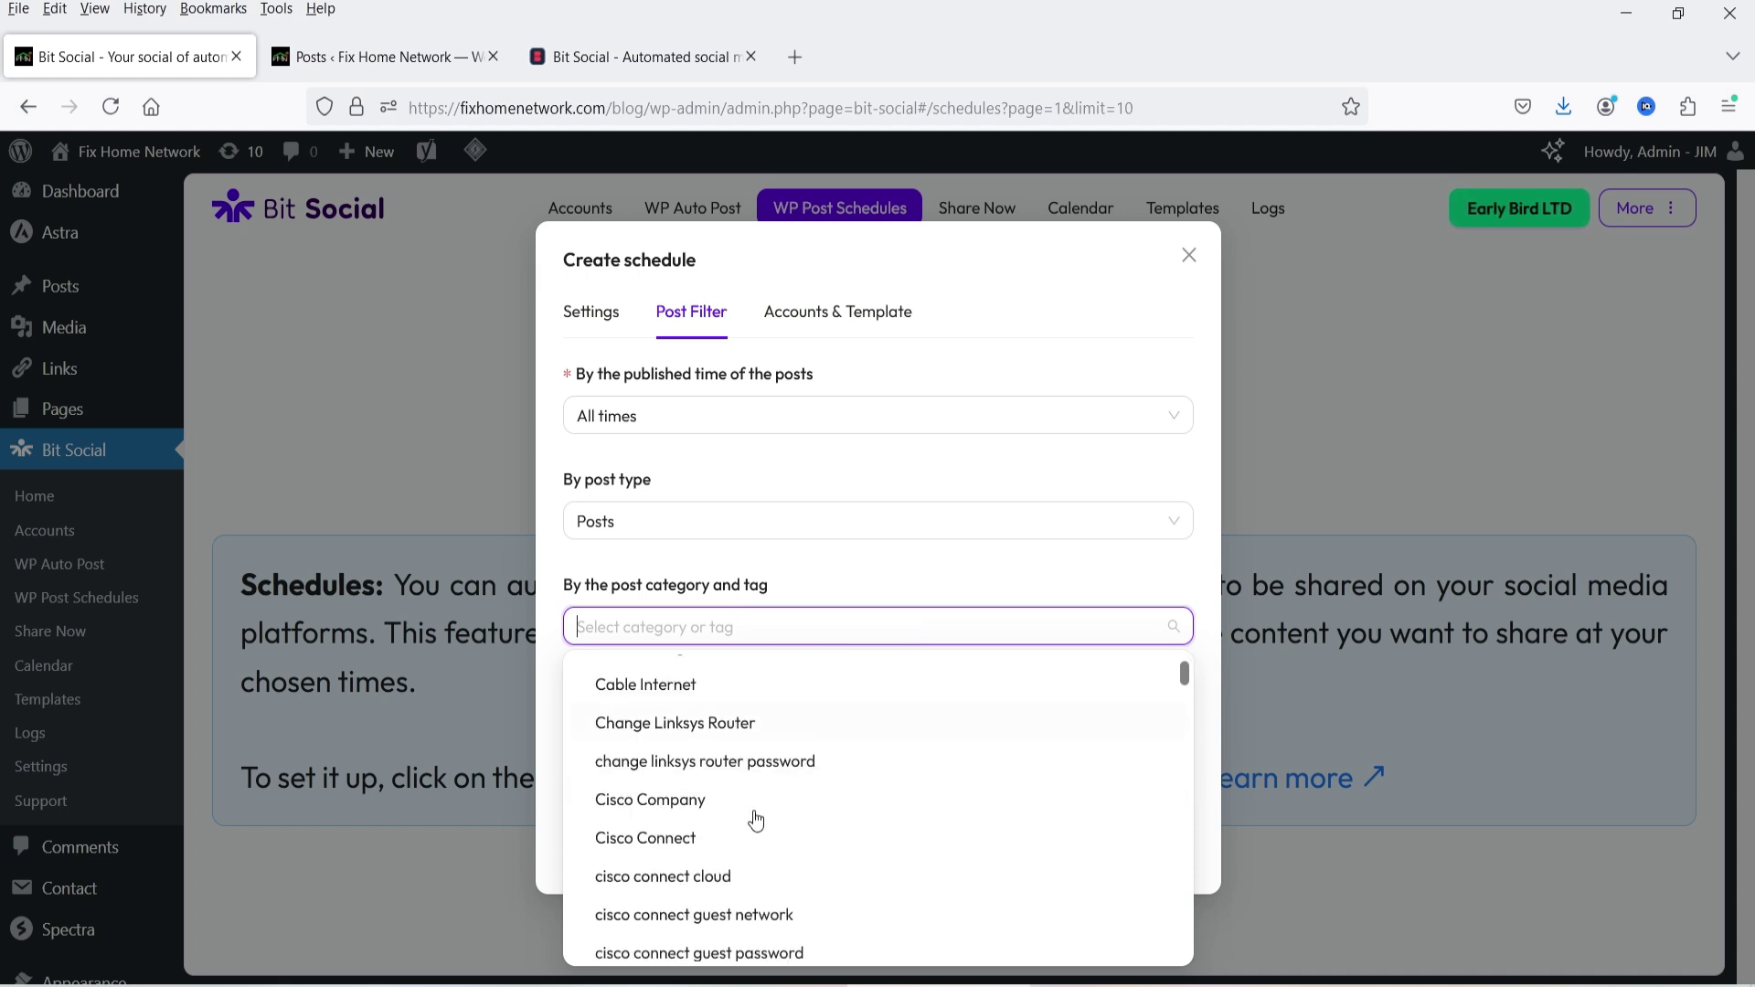
pyautogui.scroll(-3, 805, 786)
pyautogui.scroll(5, 796, 722)
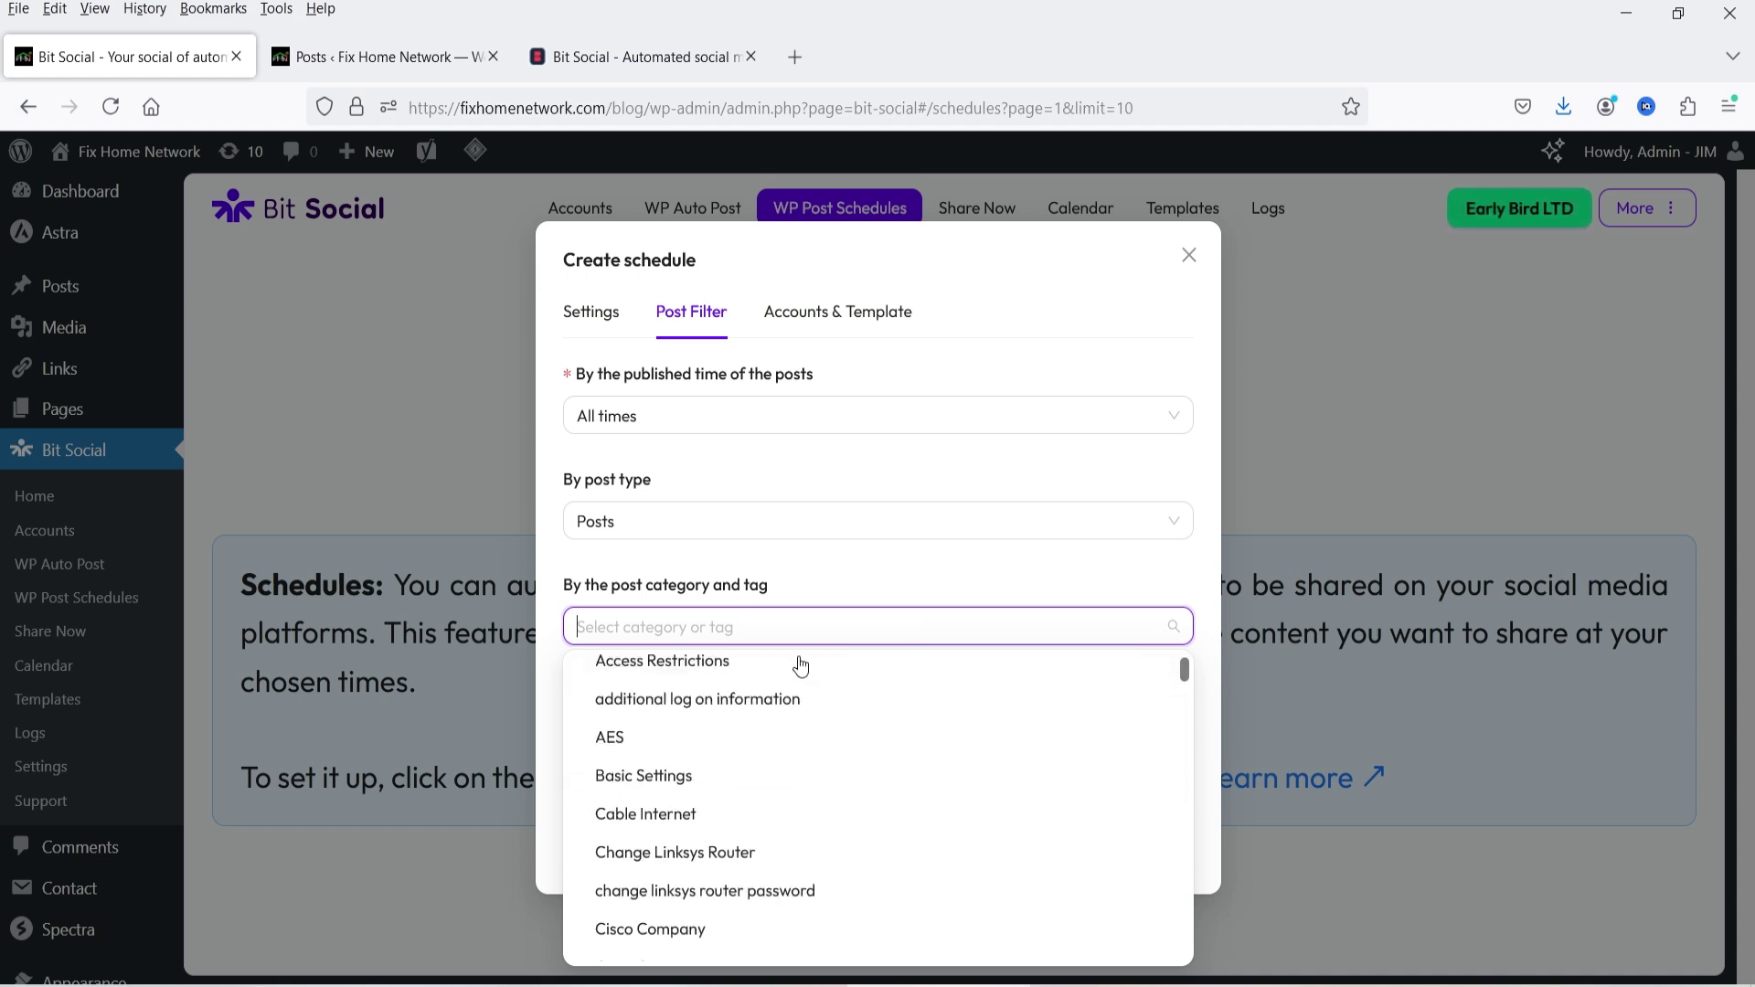
pyautogui.click(841, 576)
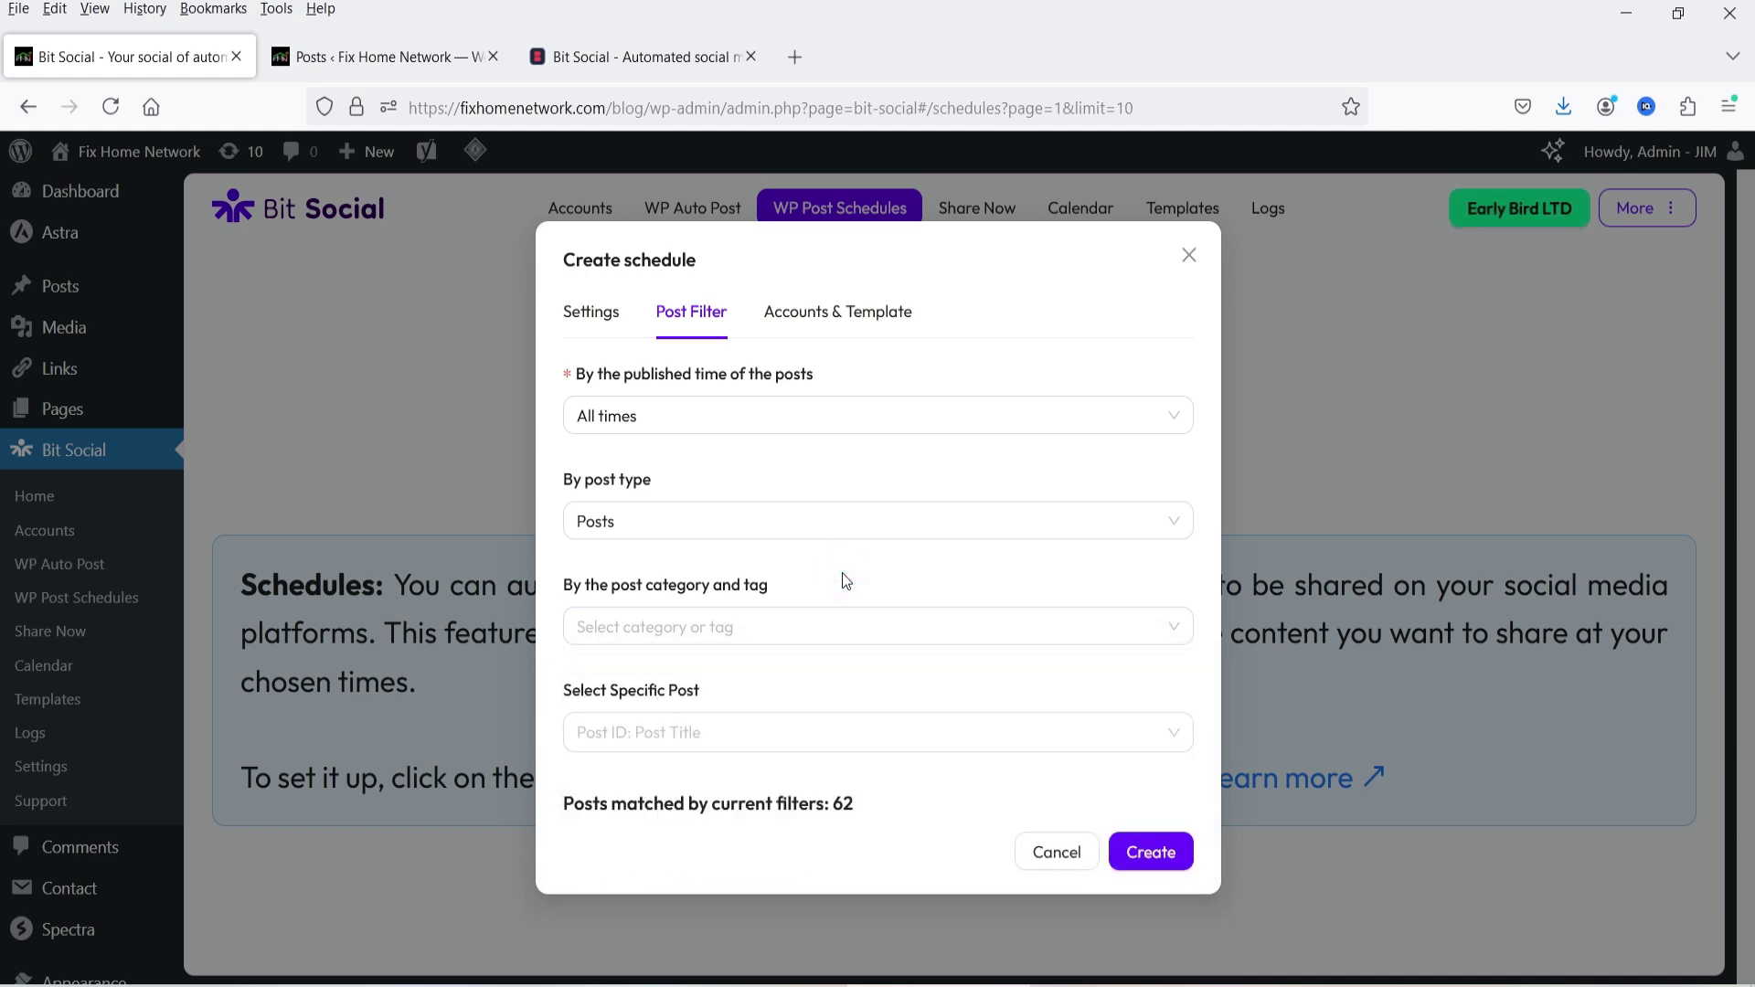
# Select the specific posts Linksys WRT3200ACM Setup, Linksys MR8300 setup, Linksys AC1200 setup and What is Linksys Shield?
pyautogui.click(676, 736)
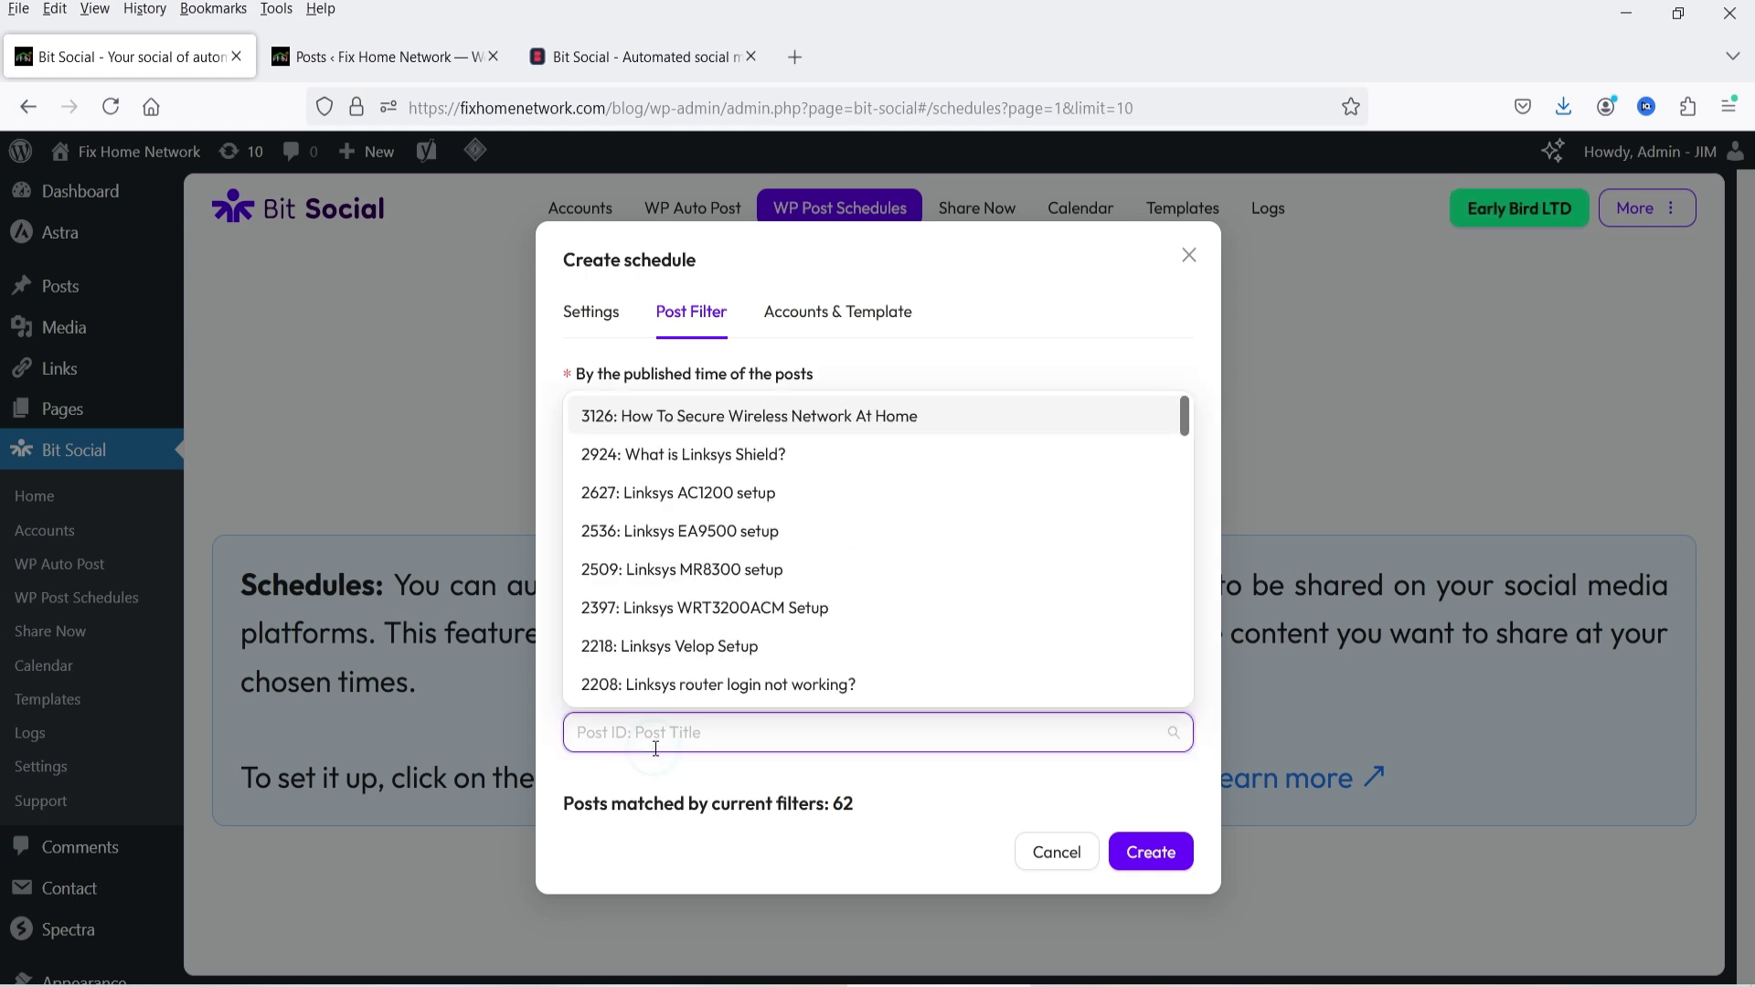
pyautogui.click(788, 613)
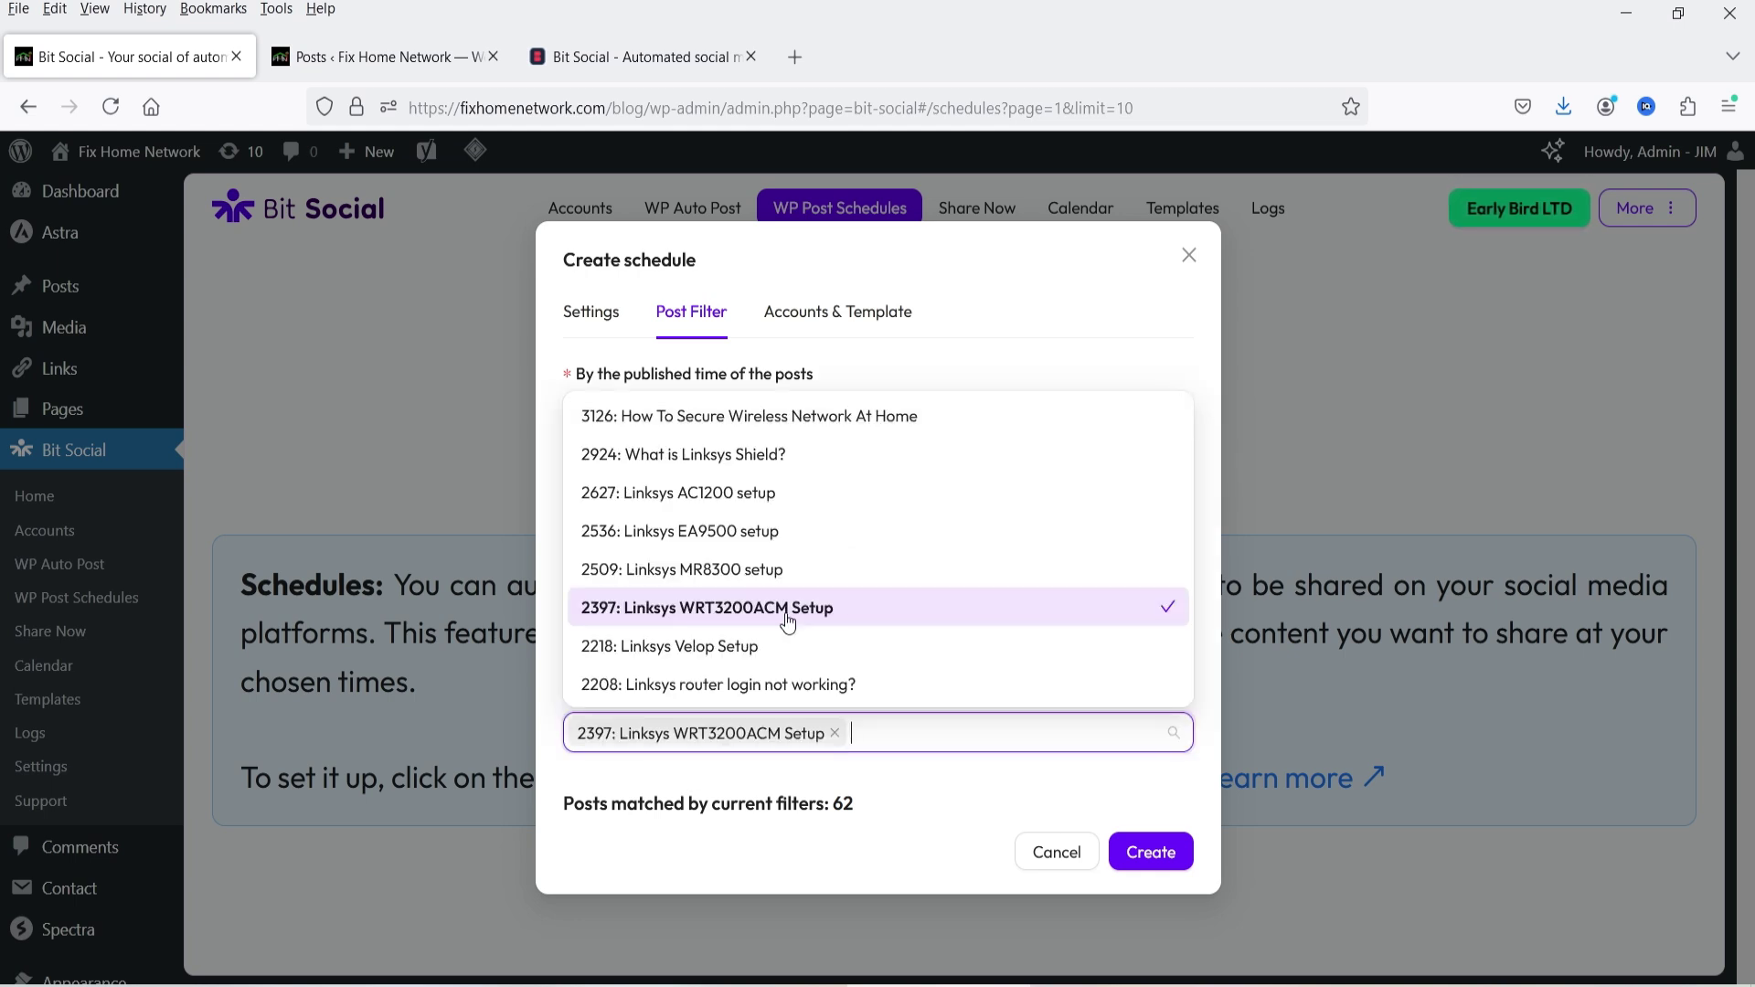
pyautogui.click(748, 572)
pyautogui.click(747, 495)
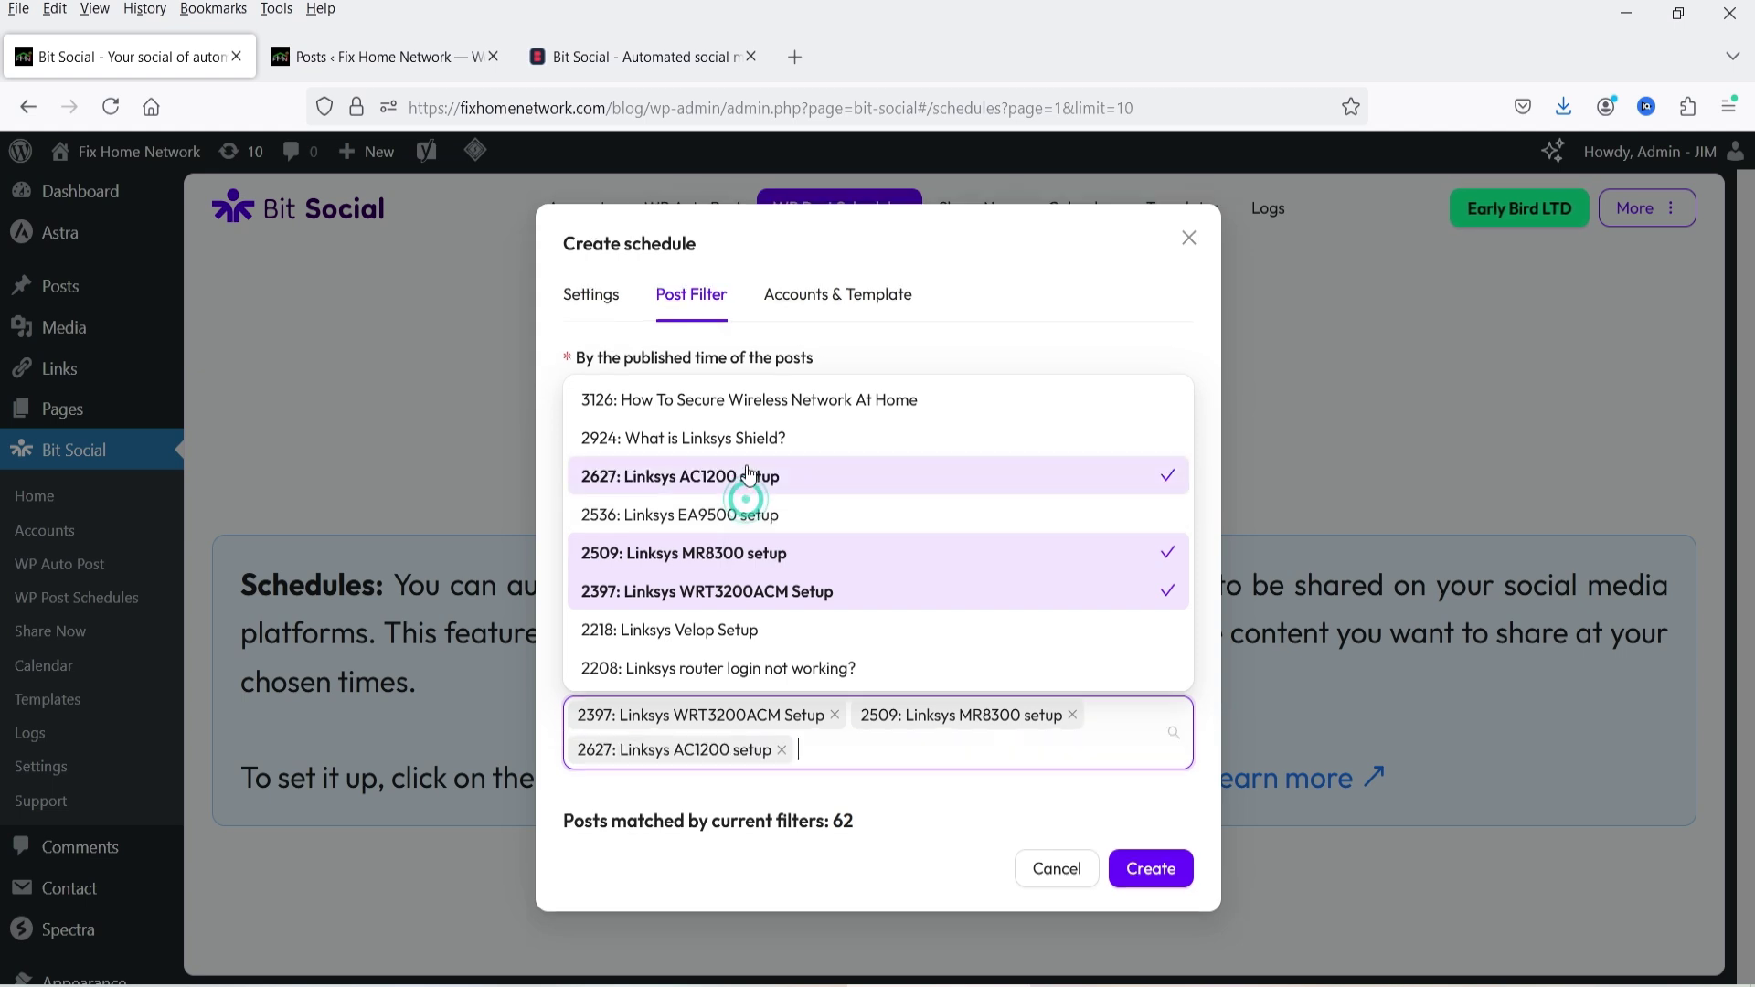
pyautogui.click(745, 440)
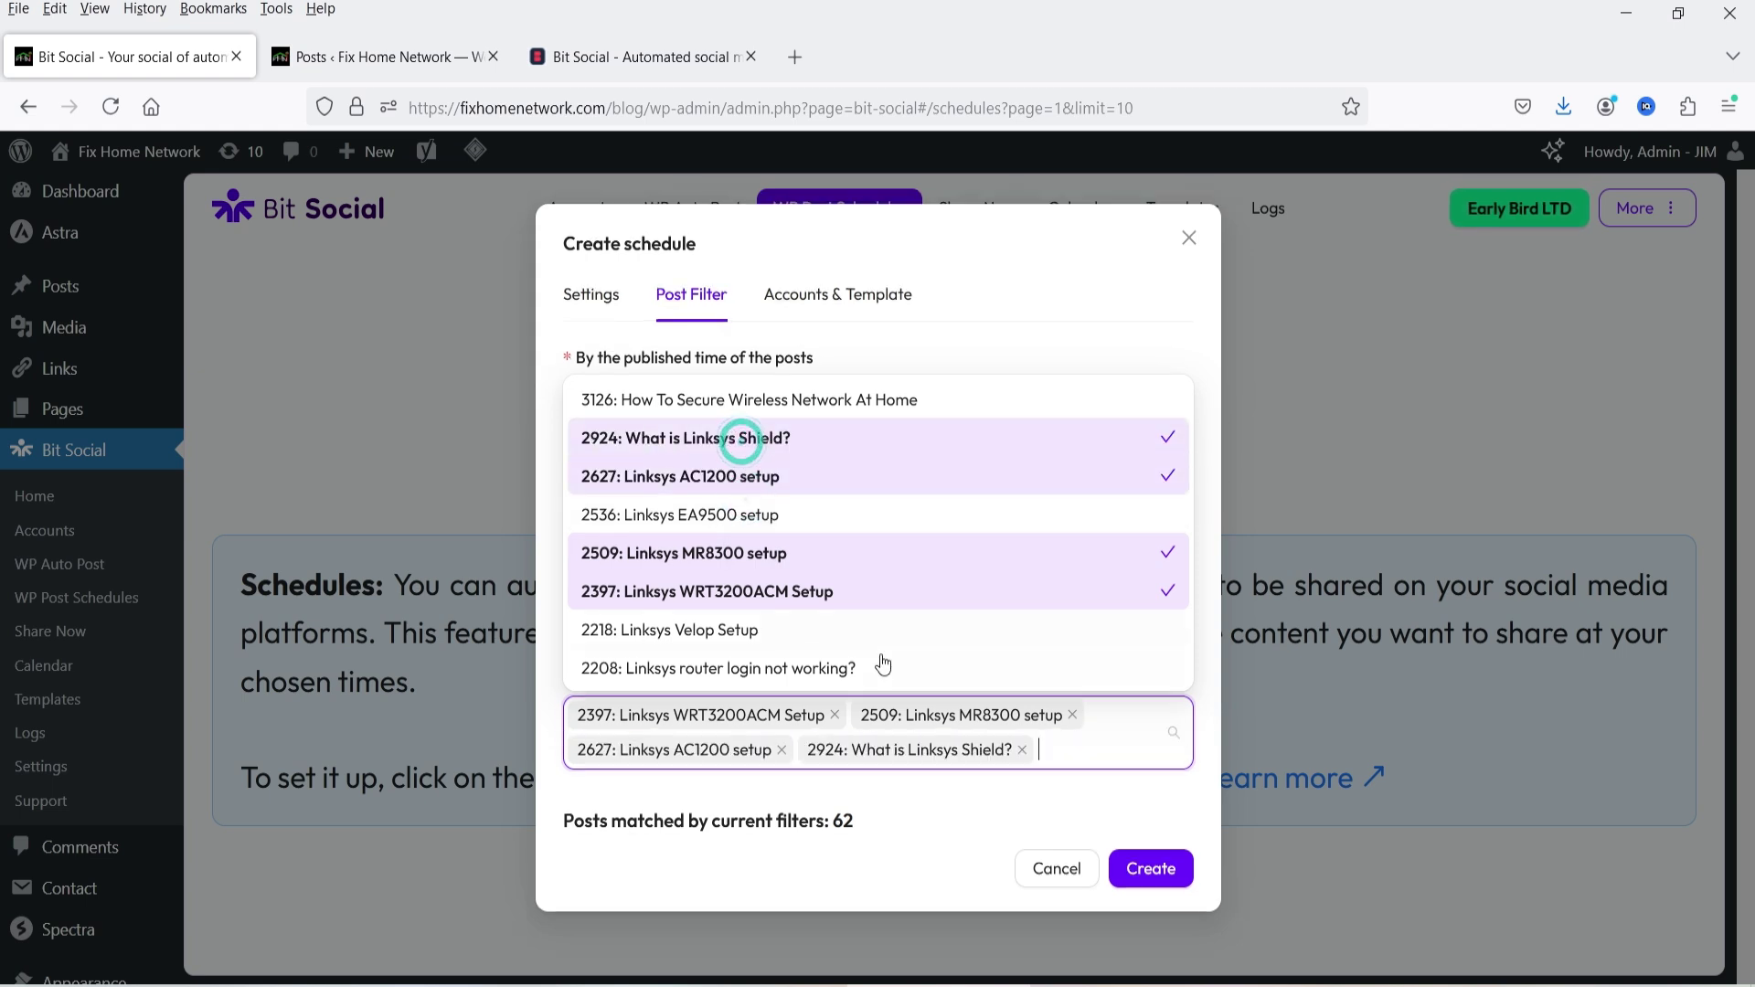
# Remove the Linksys WRT3200ACM Setup post, then clear the remaining specific posts from the filter
pyautogui.click(835, 716)
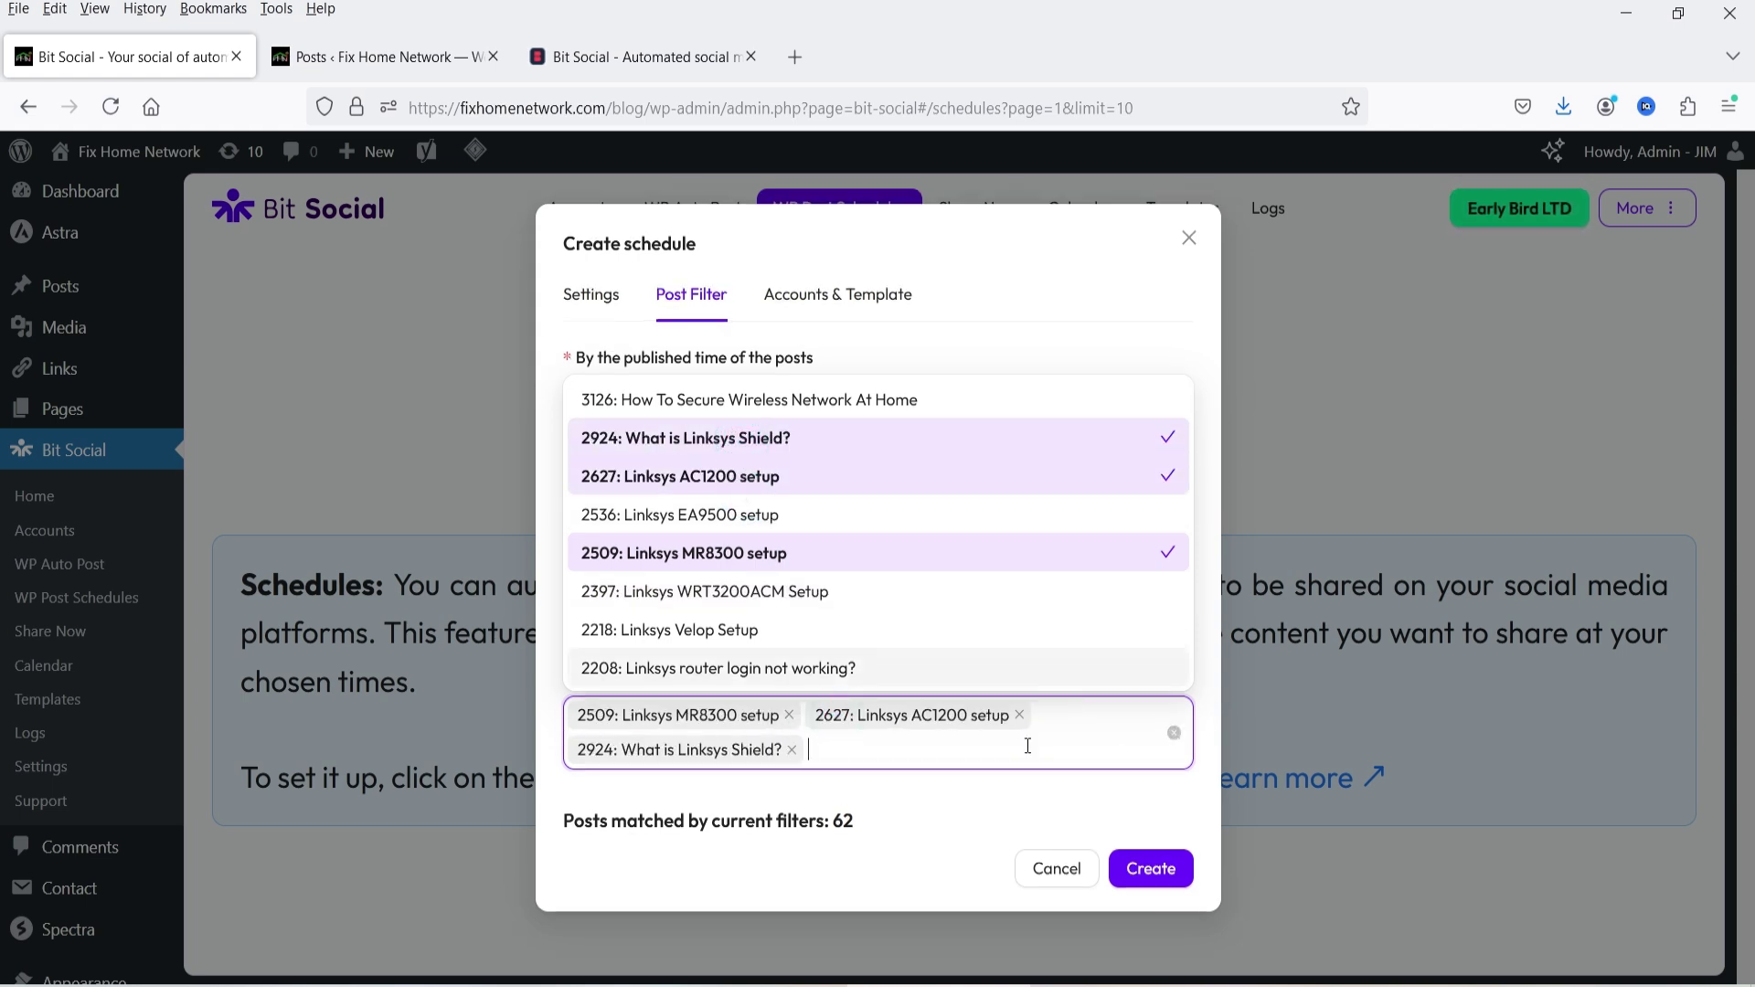
pyautogui.click(1171, 731)
pyautogui.click(924, 784)
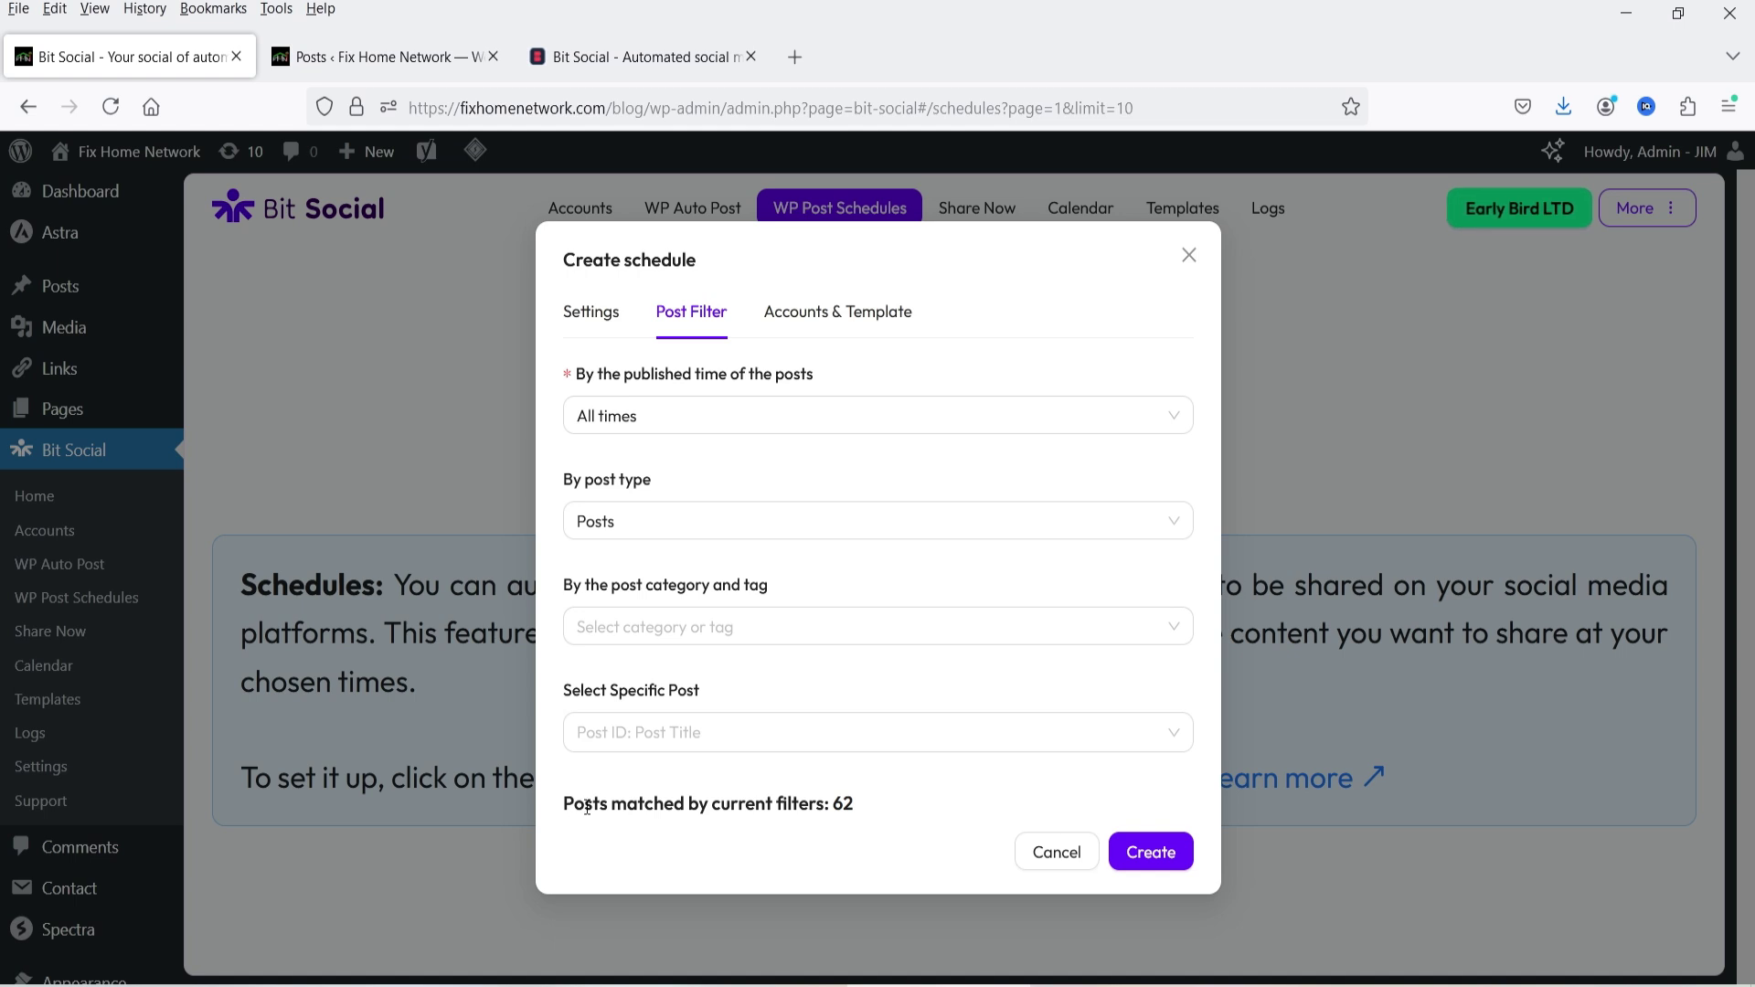
# Check the number of posts matched by the filters and look through the site's Posts list
pyautogui.doubleClick(841, 804)
pyautogui.click(376, 58)
pyautogui.scroll(-10, 512, 375)
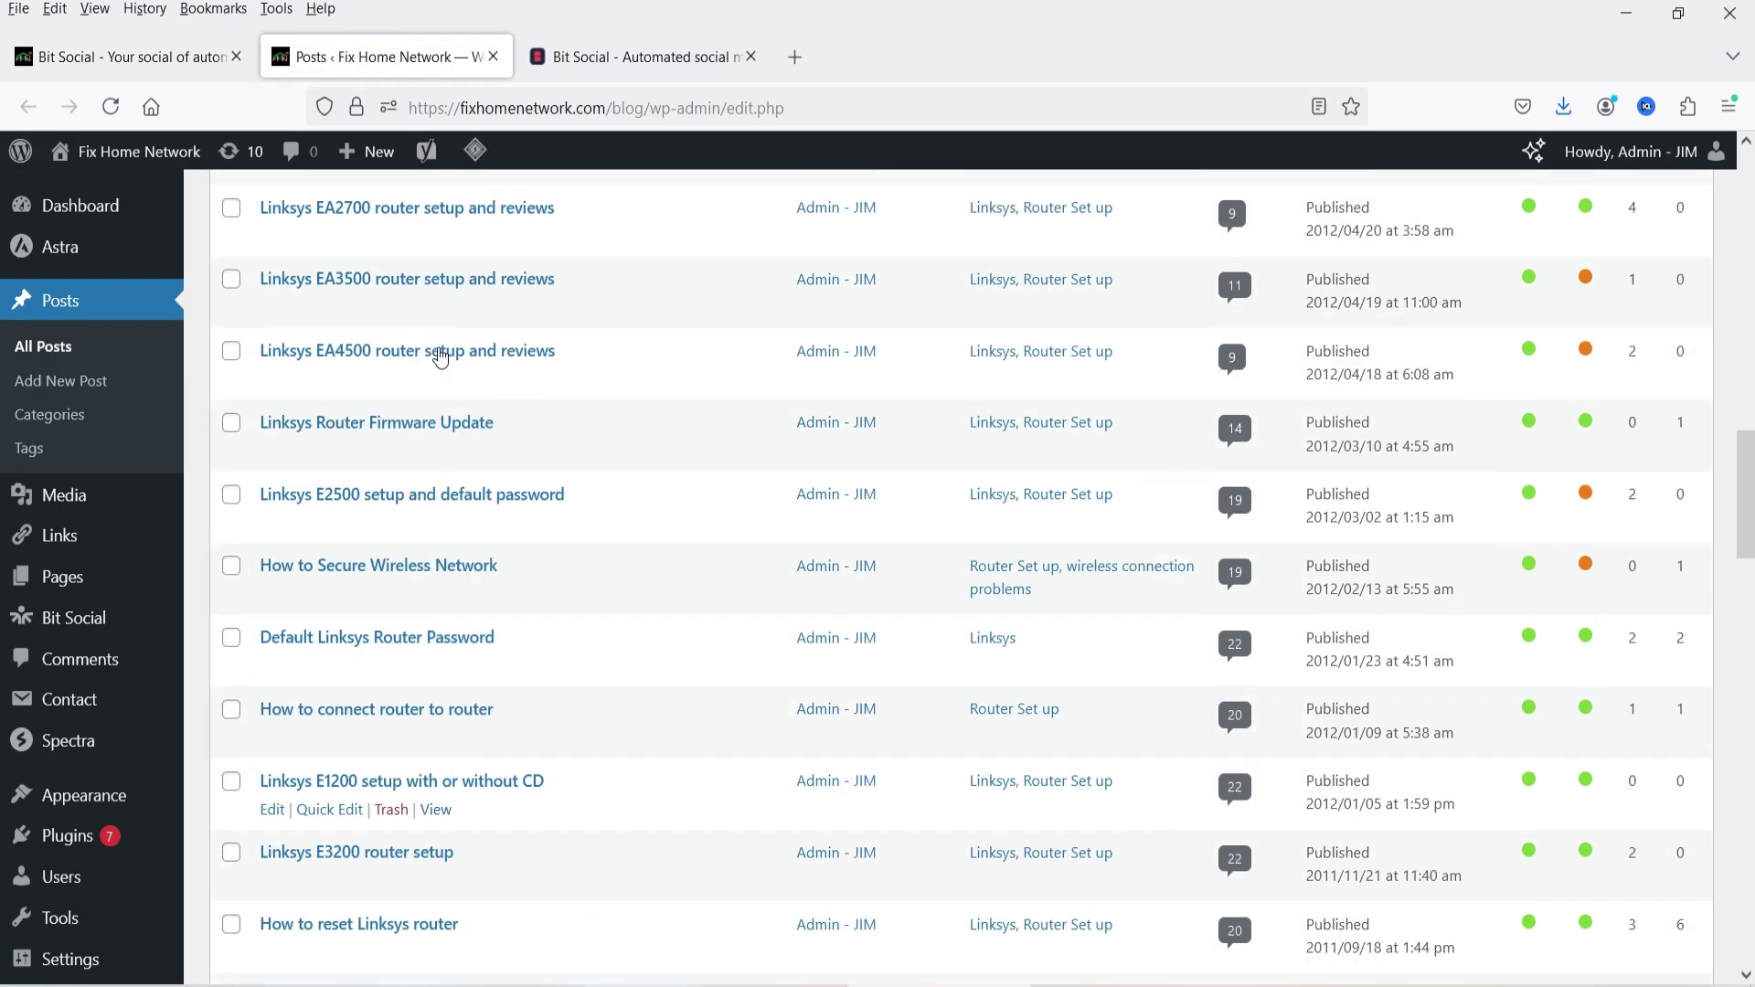
pyautogui.scroll(15, 437, 355)
pyautogui.click(151, 57)
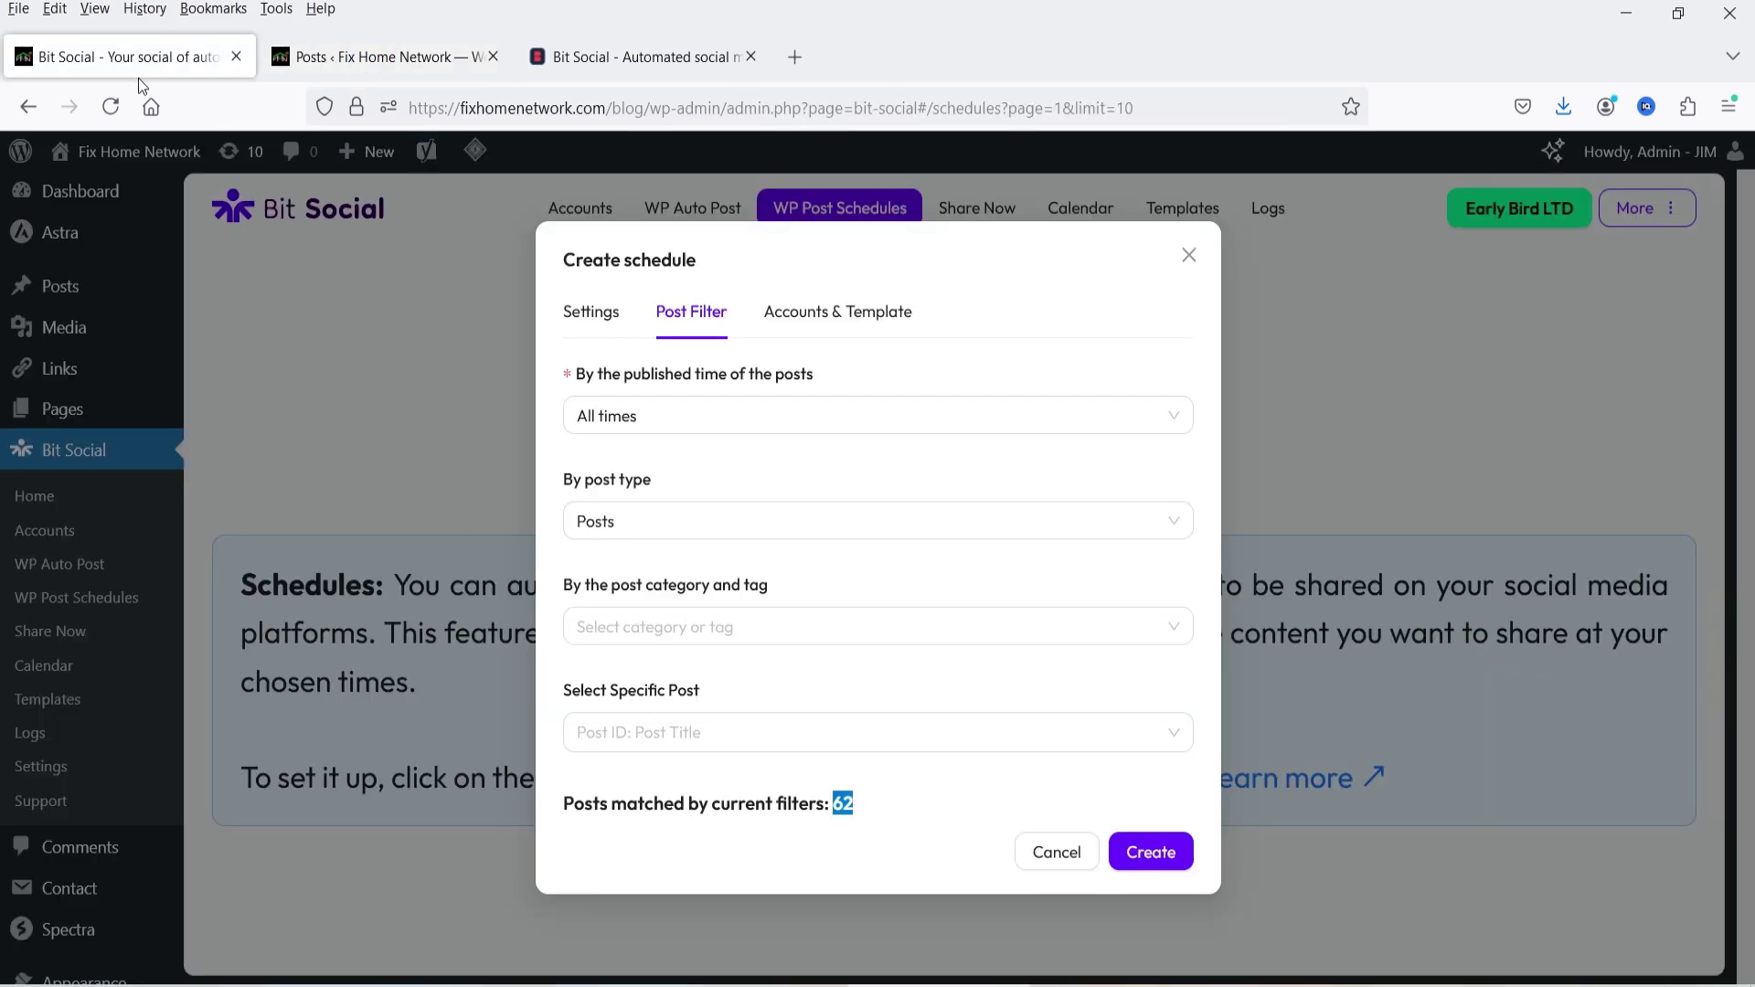
# Select all connected accounts for the schedule and create it with the existing LinkedIn post message
pyautogui.click(819, 312)
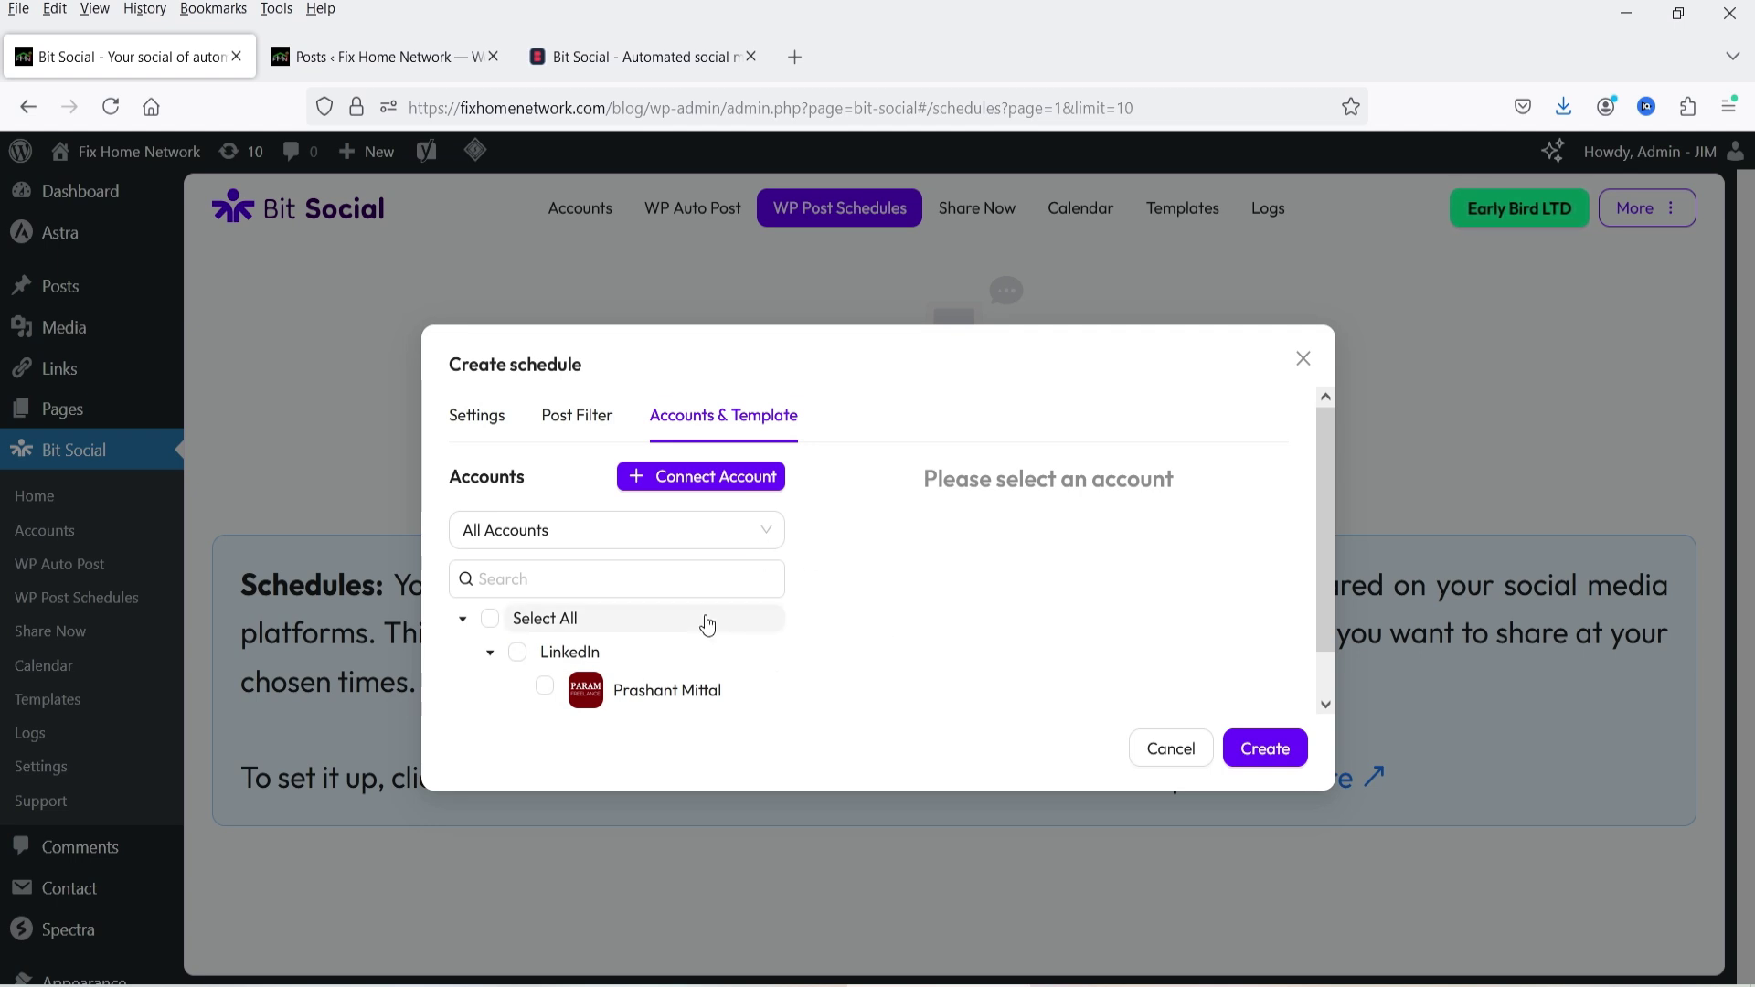
pyautogui.click(490, 619)
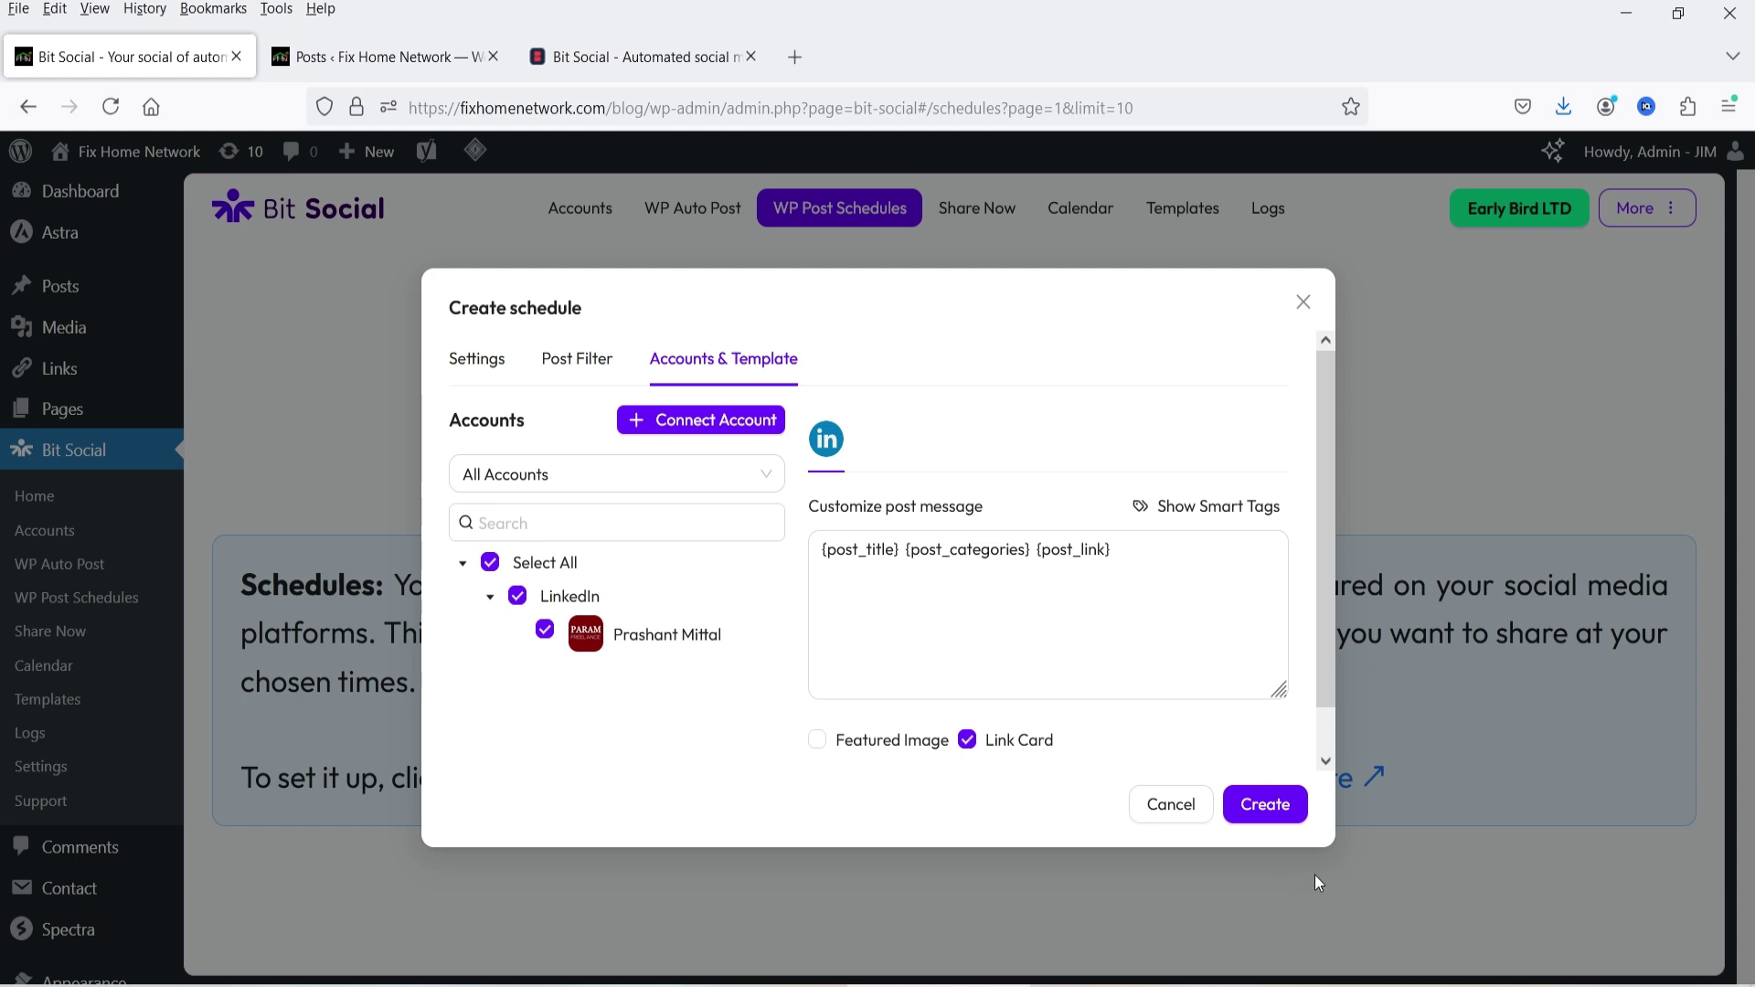
pyautogui.click(1249, 803)
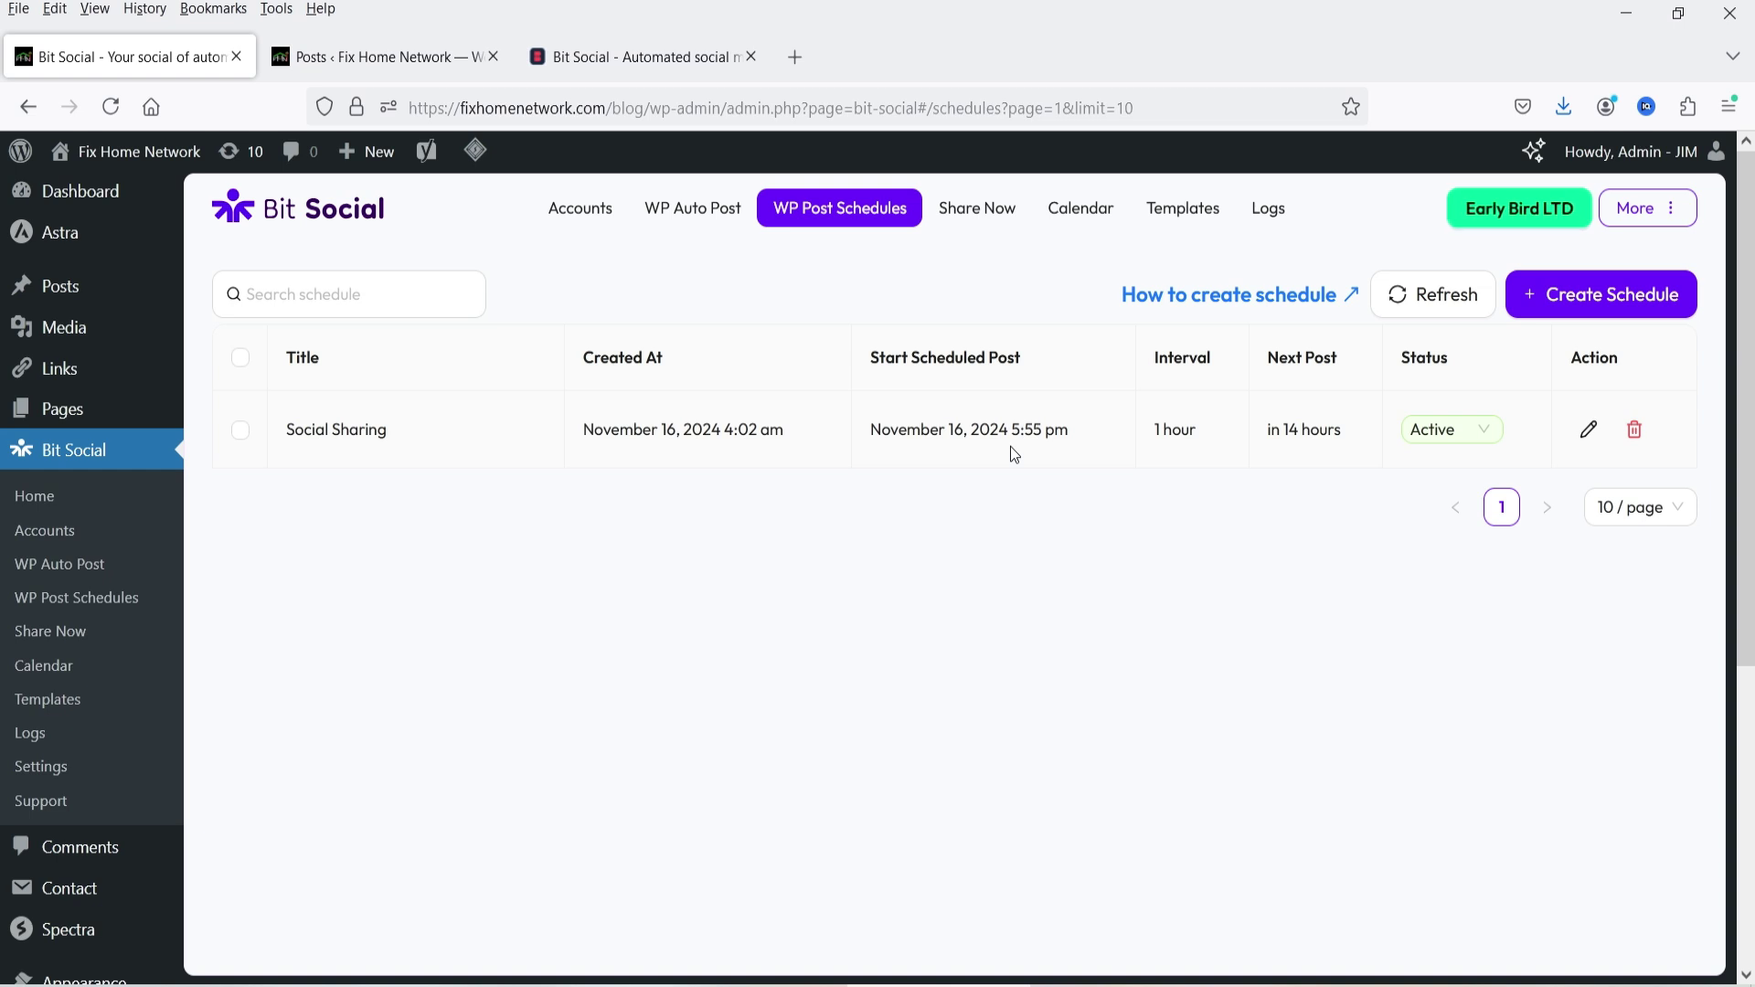
# View the status options of the Social Sharing schedule and close them without choosing one
pyautogui.click(1485, 436)
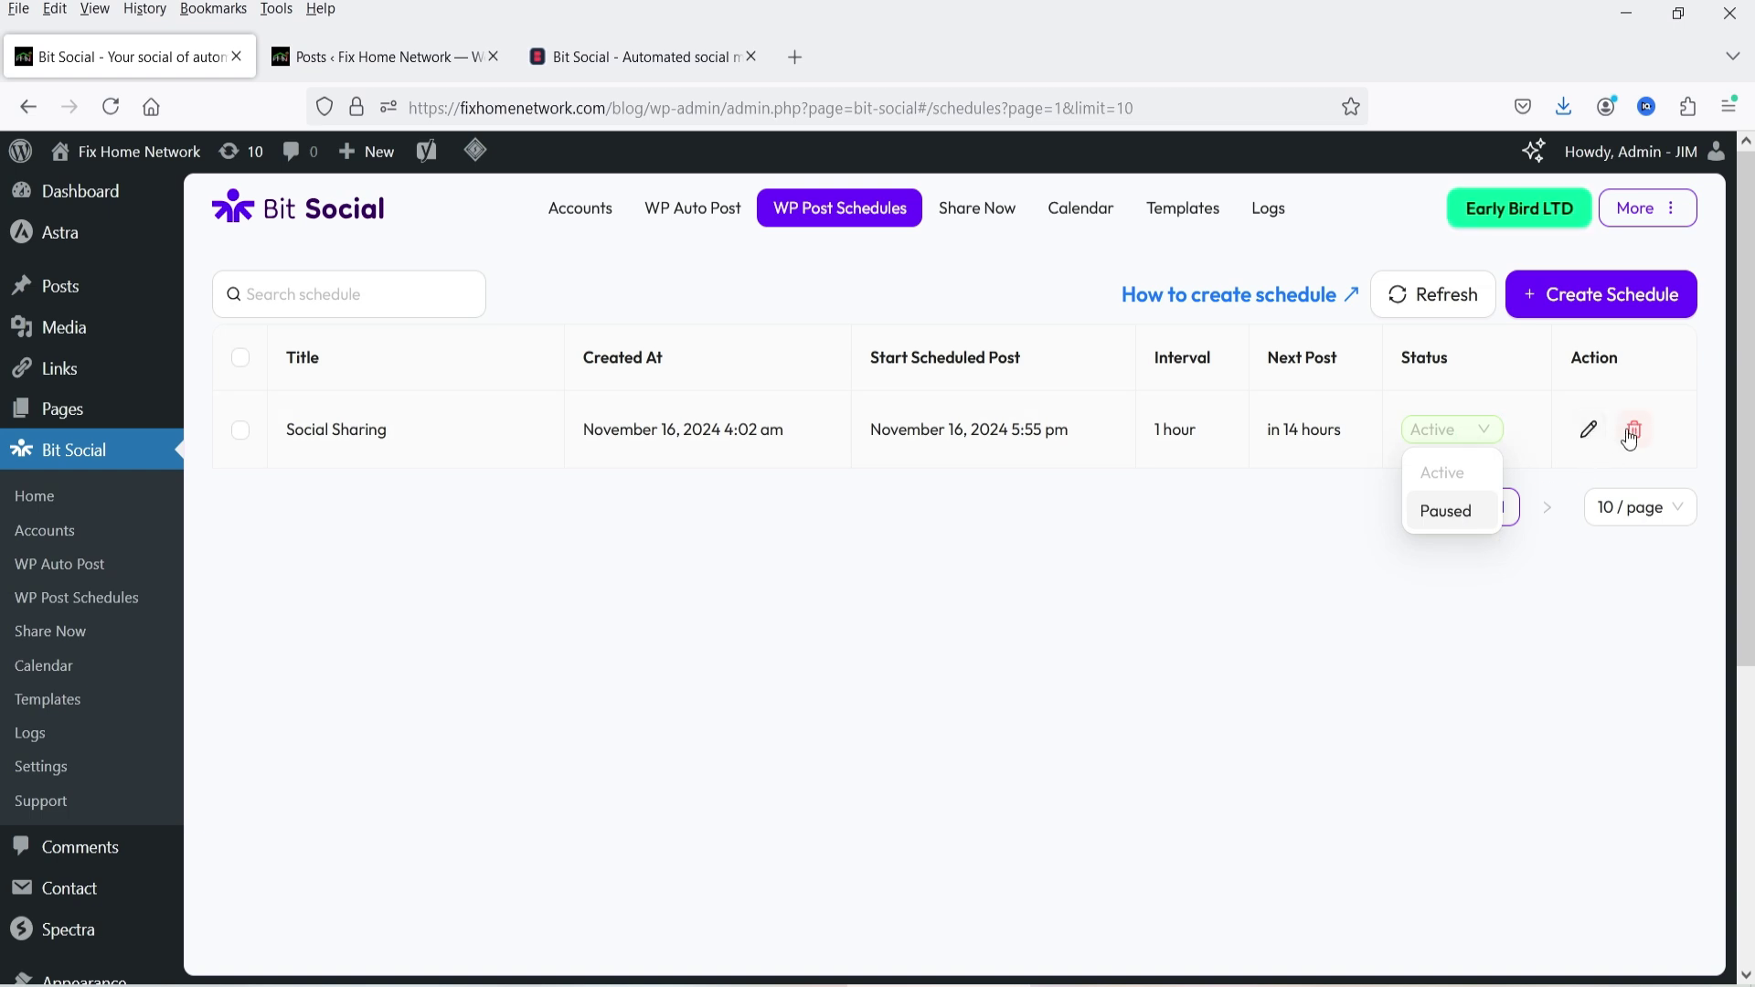
pyautogui.click(958, 613)
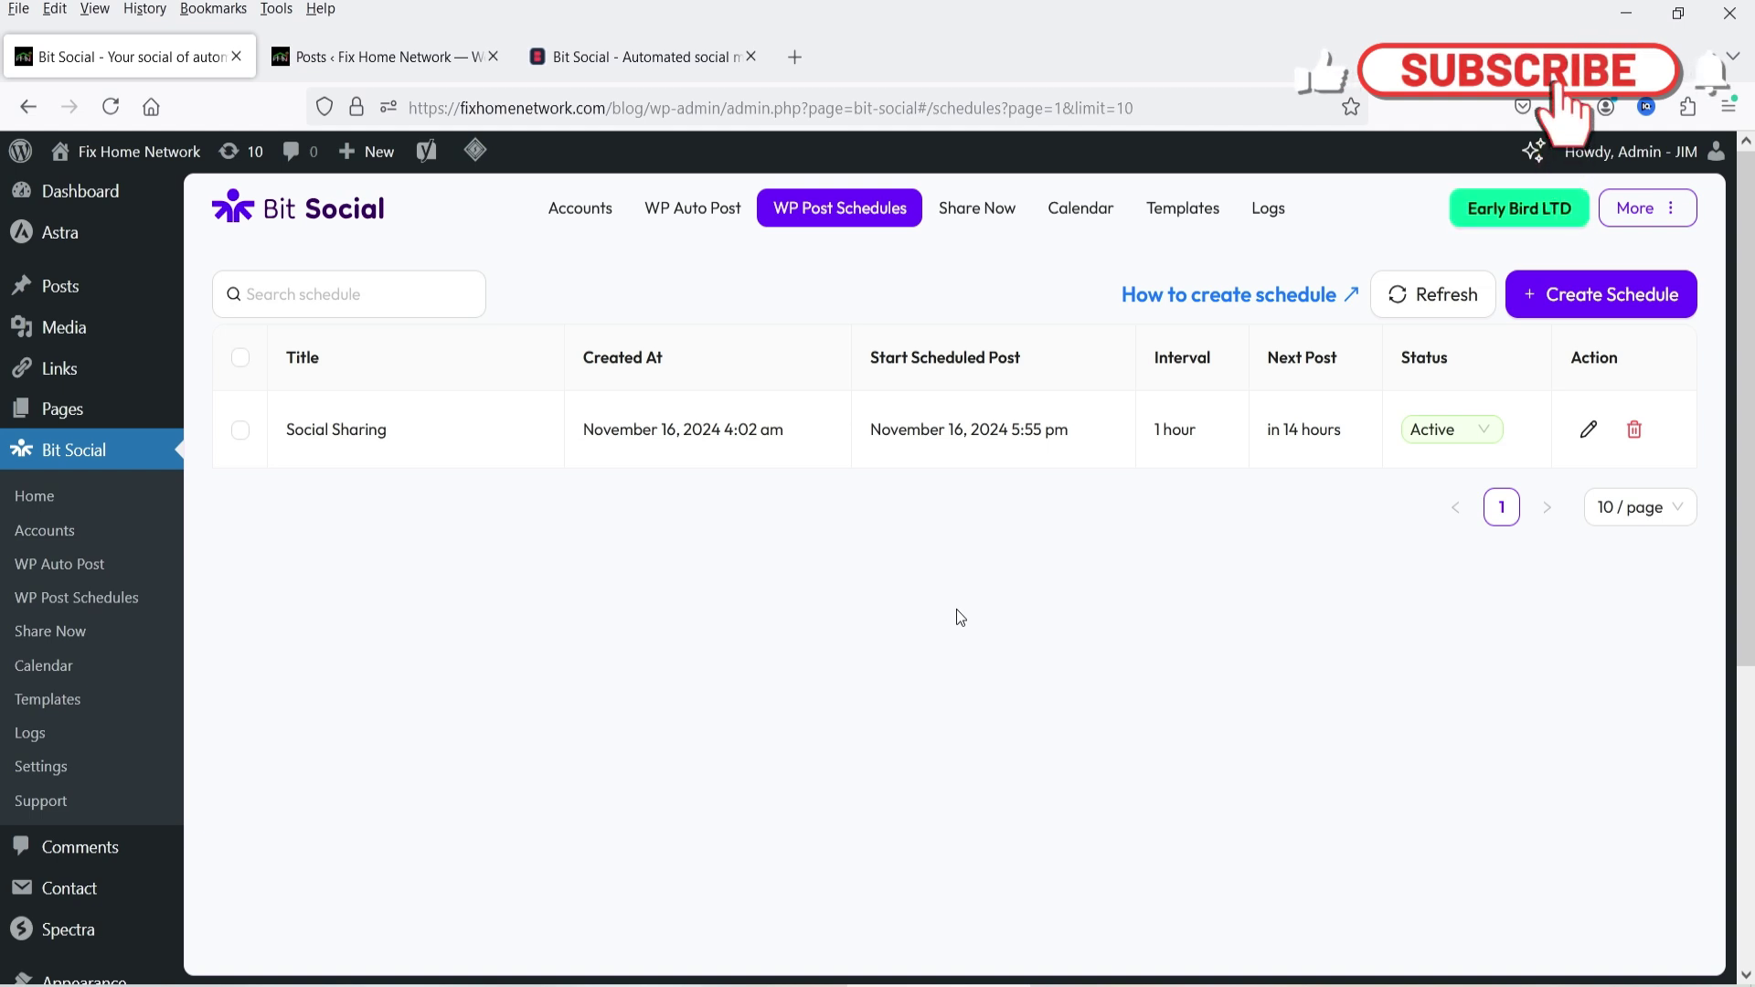